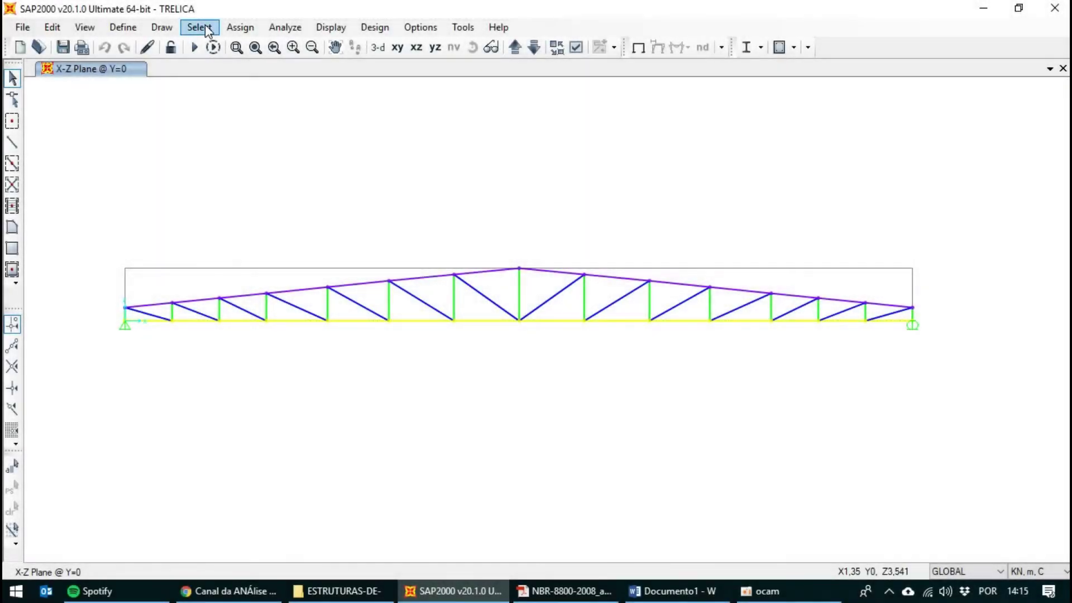
{"action": "left_click", "coordinate": [252, 28]}
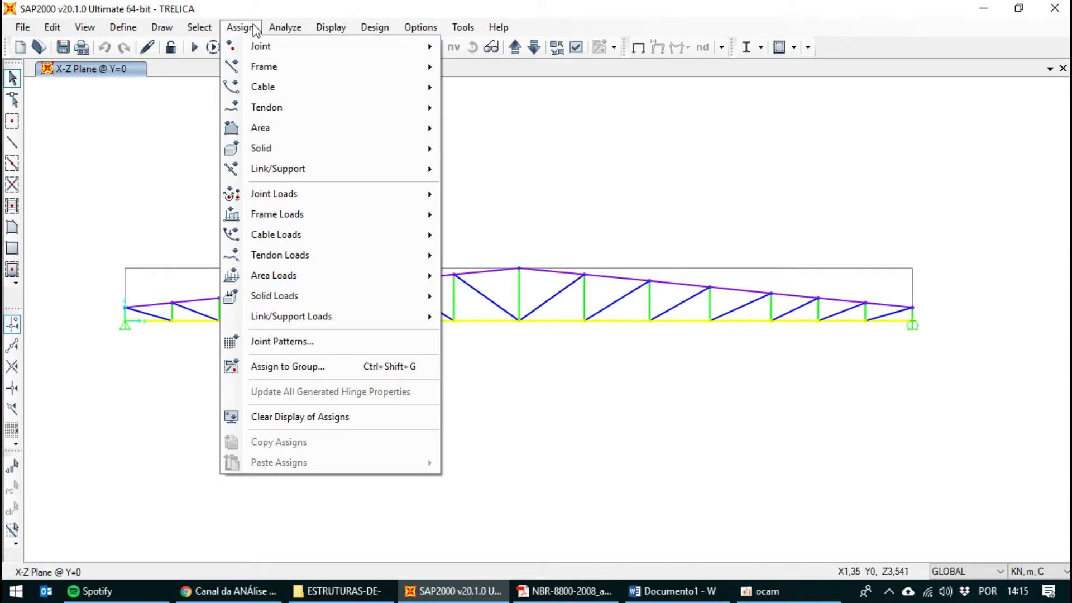
{"action": "left_click", "coordinate": [253, 28]}
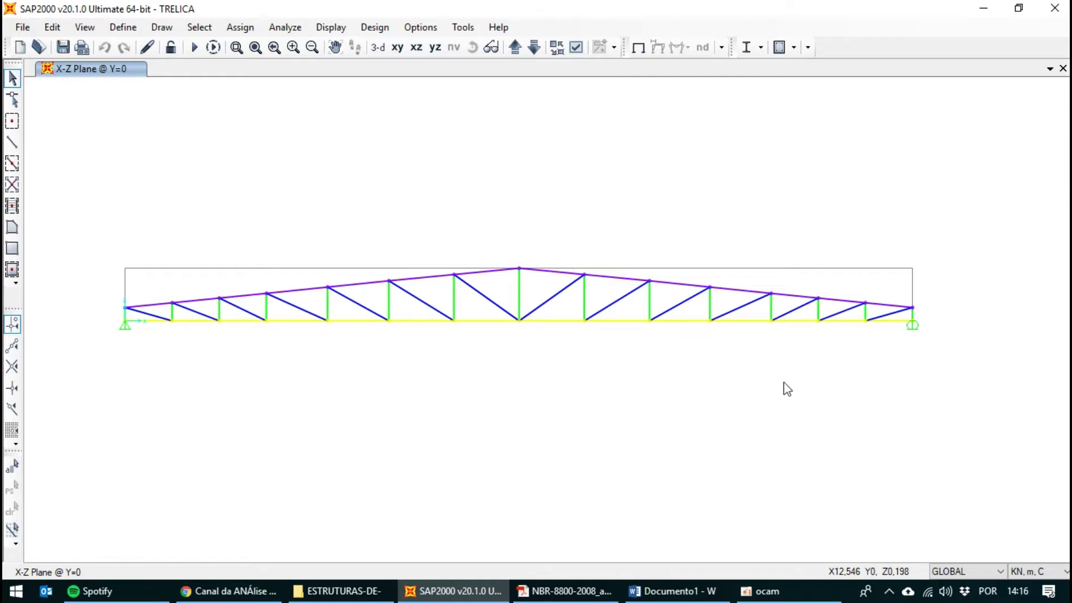
Step: Run the analysis with the DEAD and MODAL load cases set to Do Not Run, keeping G and Q active
{"action": "left_click", "coordinate": [195, 54]}
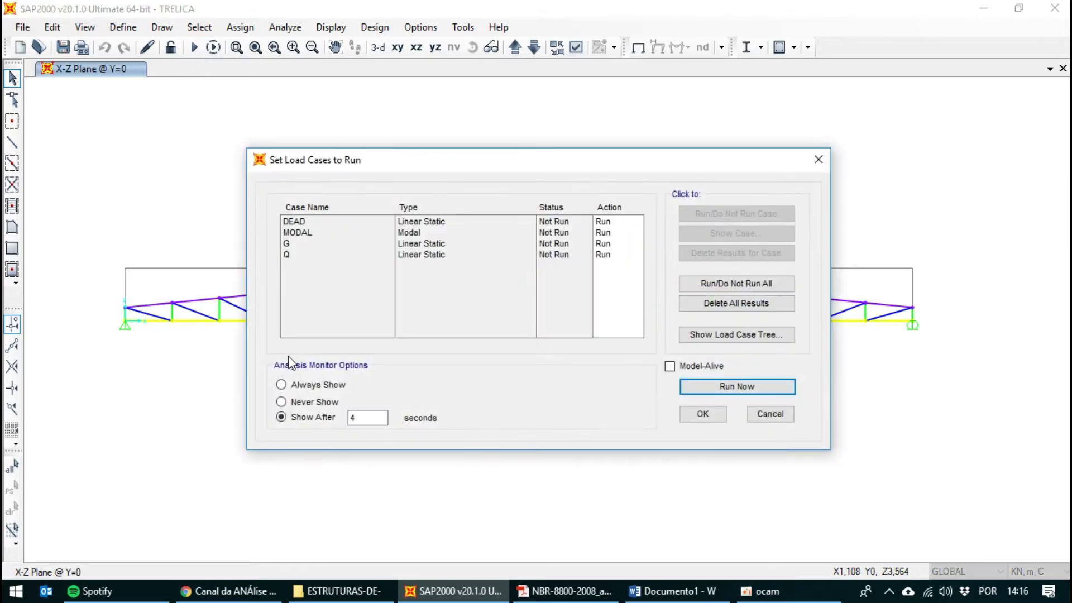
{"action": "left_click", "coordinate": [410, 255]}
{"action": "left_click", "coordinate": [408, 246]}
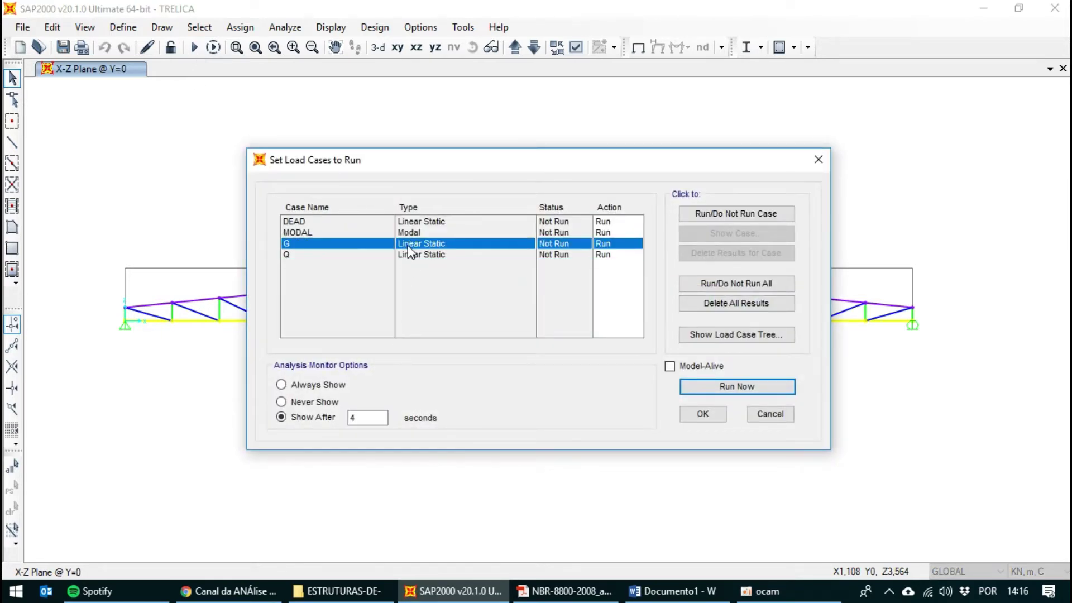
{"action": "left_click", "coordinate": [409, 255]}
{"action": "left_click", "coordinate": [412, 247]}
{"action": "left_click", "coordinate": [417, 255]}
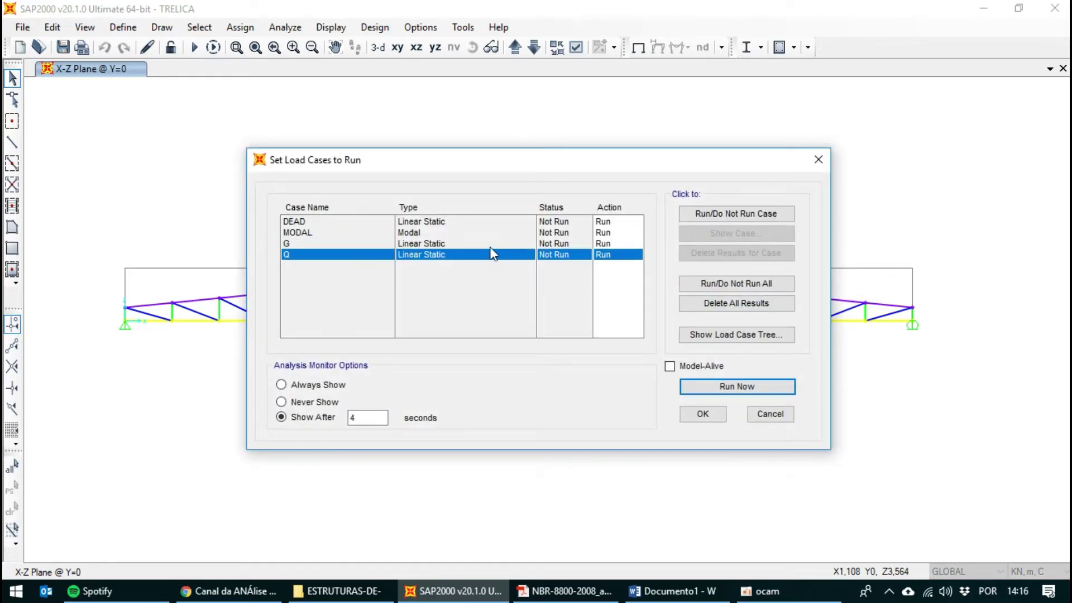
{"action": "left_click", "coordinate": [430, 244]}
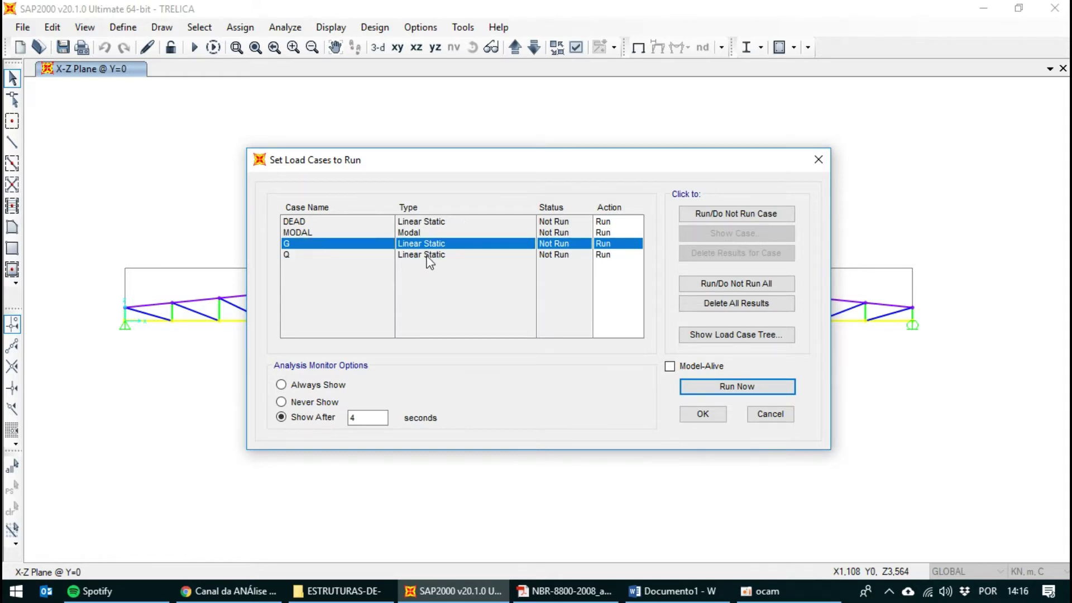
{"action": "left_click", "coordinate": [426, 255]}
{"action": "left_click", "coordinate": [414, 221]}
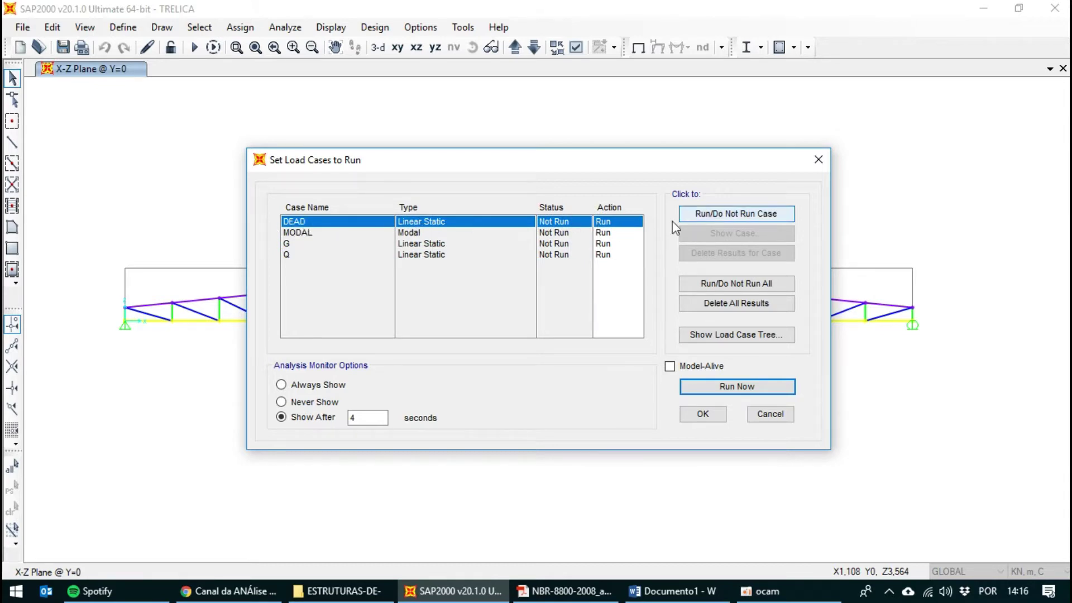
{"action": "left_click", "coordinate": [718, 218]}
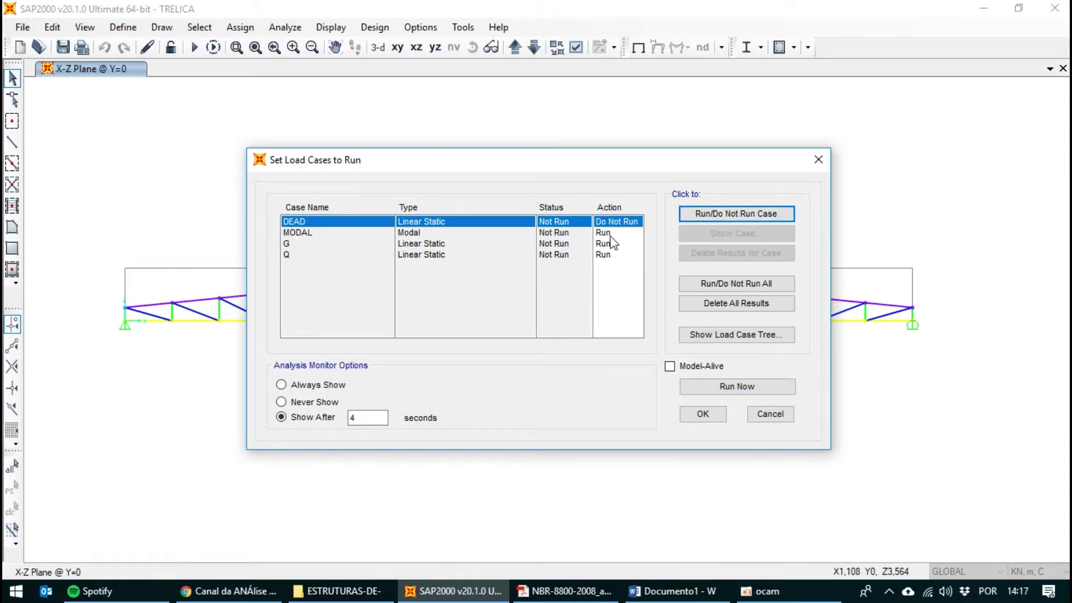
{"action": "left_click", "coordinate": [295, 232]}
{"action": "left_click", "coordinate": [719, 216]}
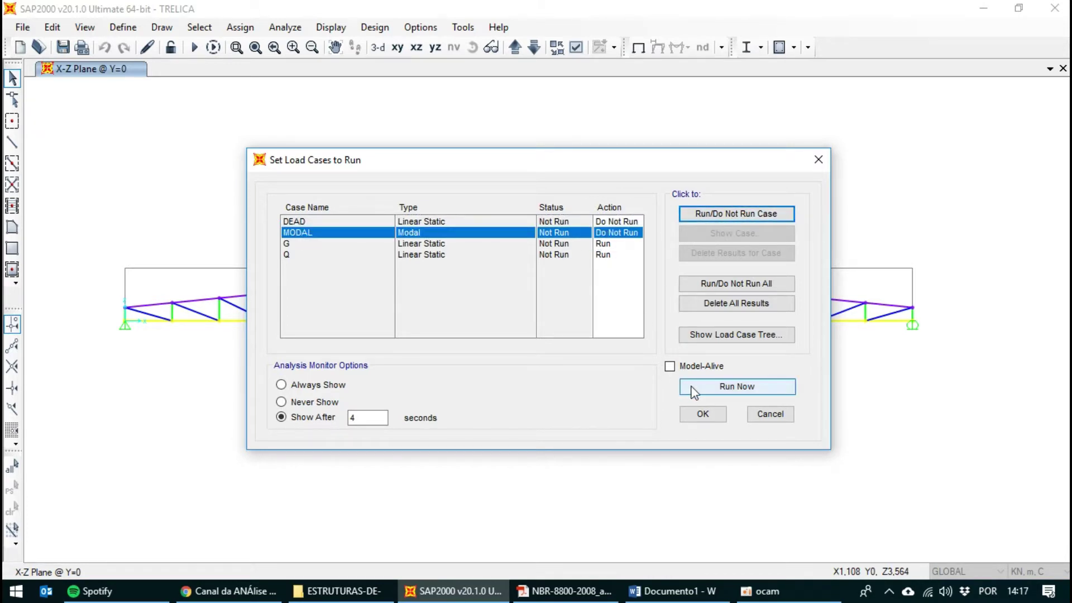
{"action": "left_click", "coordinate": [737, 387]}
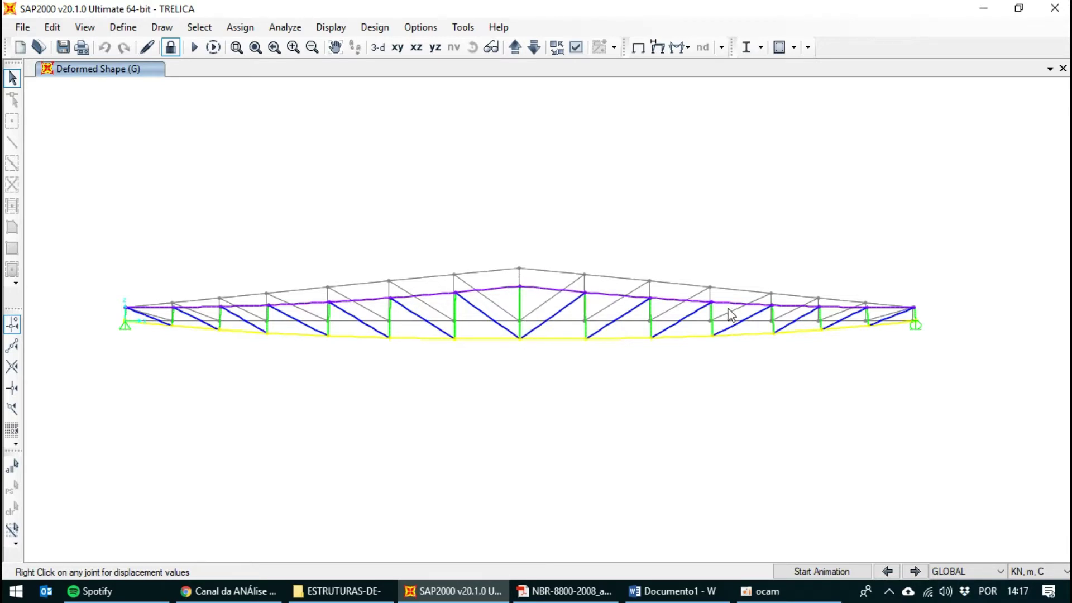
Step: Check the displacement values of a top chord joint on the deformed shape for case G
{"action": "right_click", "coordinate": [649, 298]}
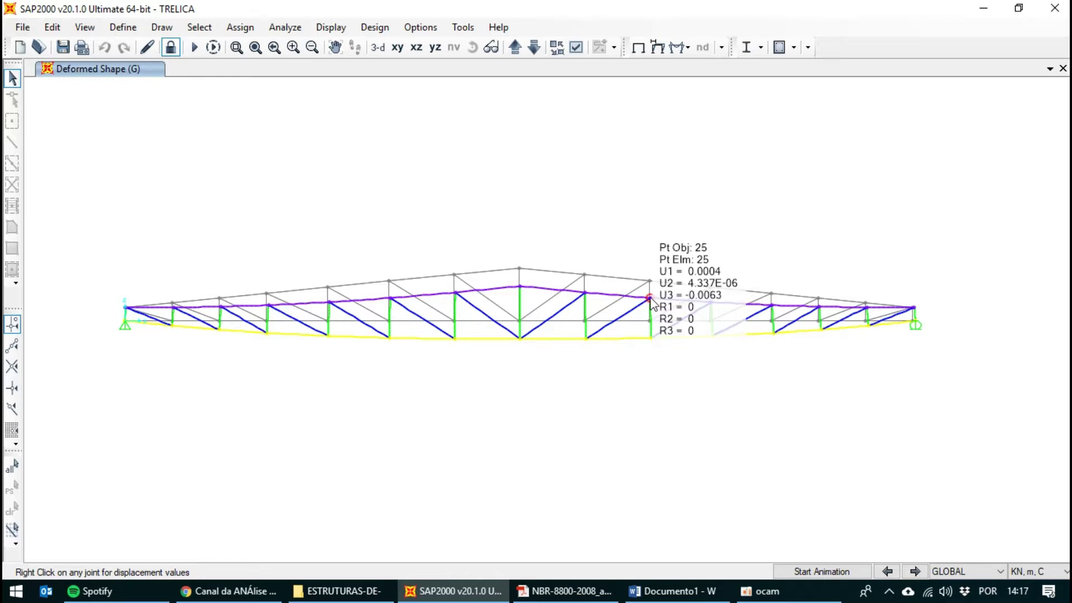
{"action": "left_click", "coordinate": [331, 27]}
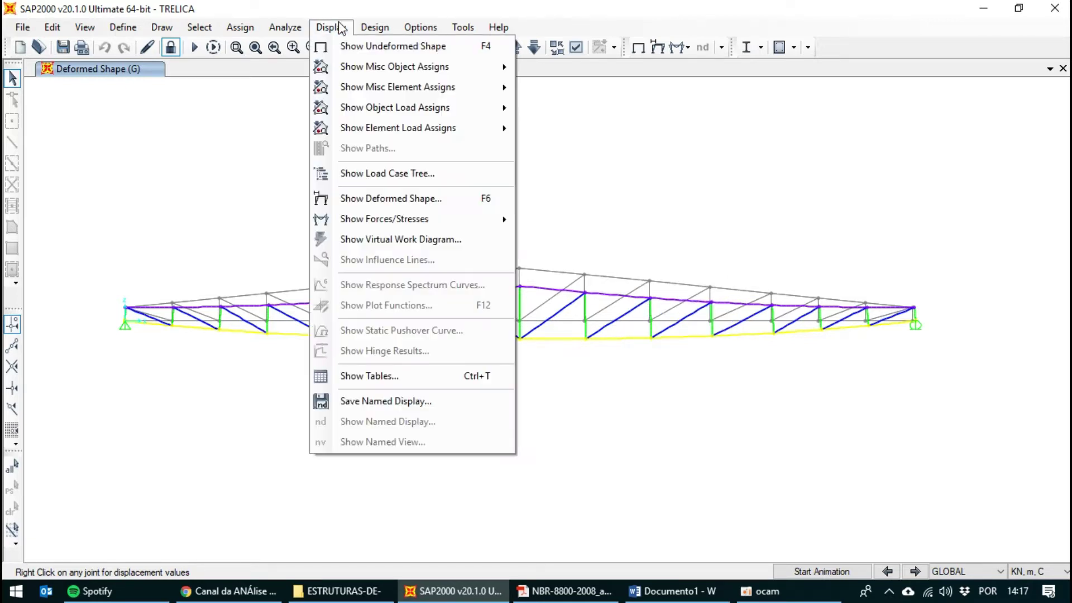
{"action": "mouse_move", "coordinate": [379, 226]}
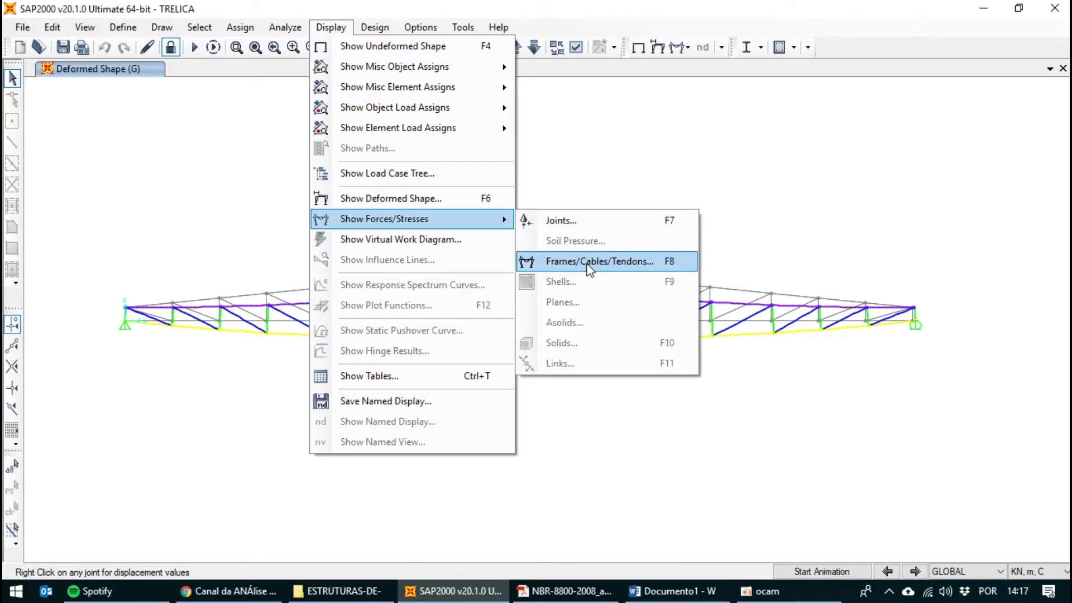
{"action": "left_click", "coordinate": [637, 125]}
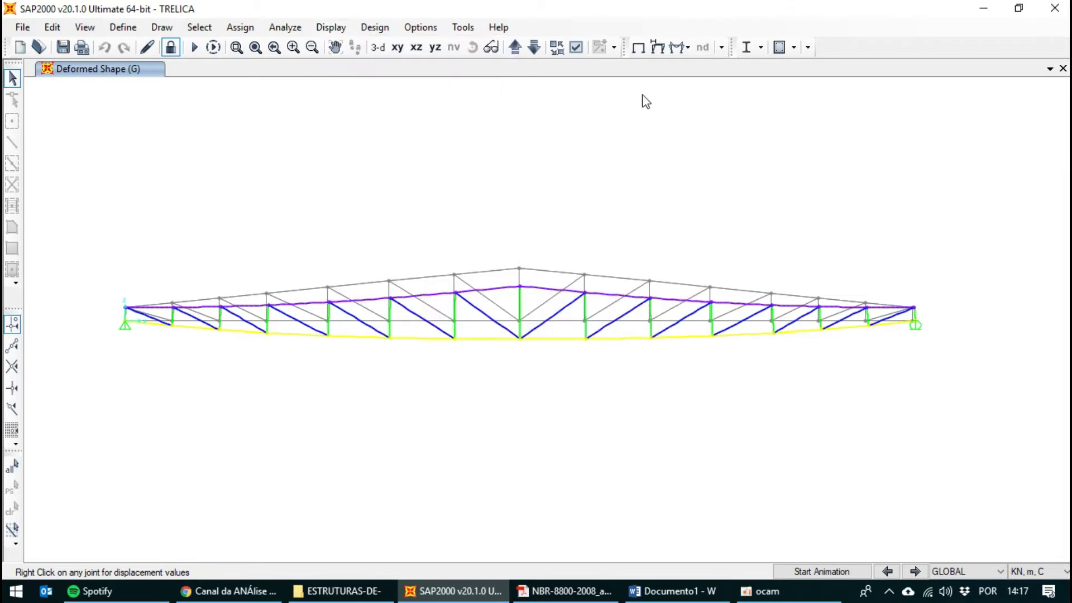
Step: Display the joint reactions for the ELU combination as arrows
{"action": "left_click", "coordinate": [678, 45]}
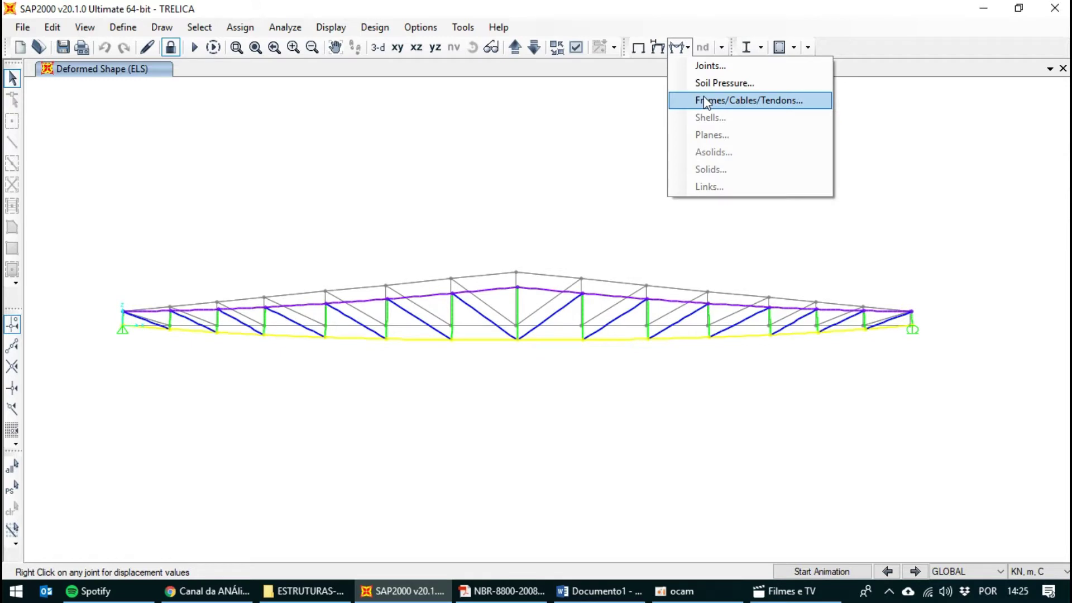
{"action": "left_click", "coordinate": [711, 68]}
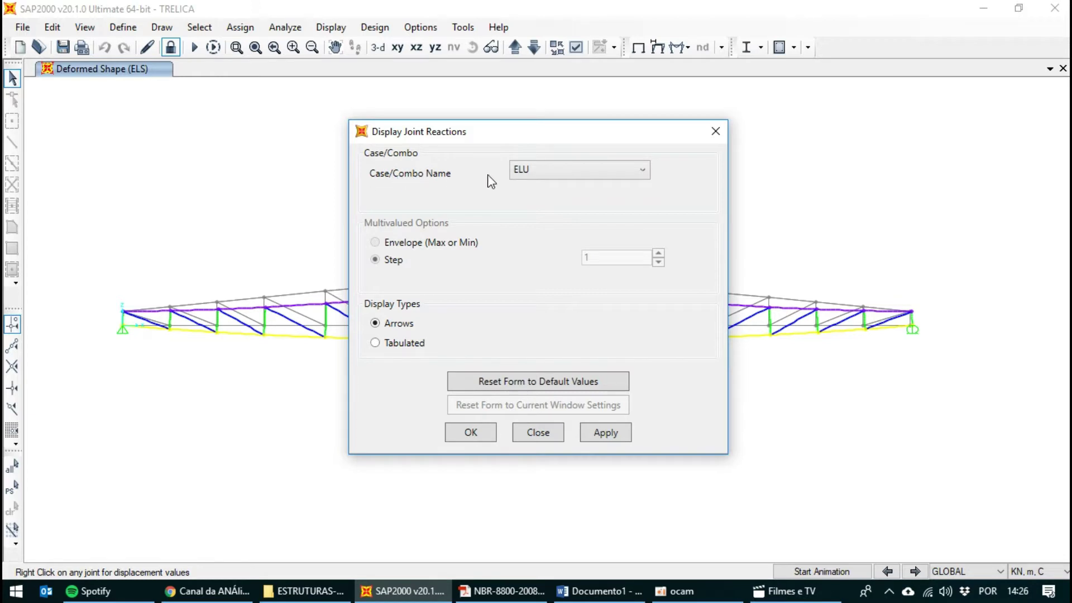
{"action": "left_click", "coordinate": [545, 171]}
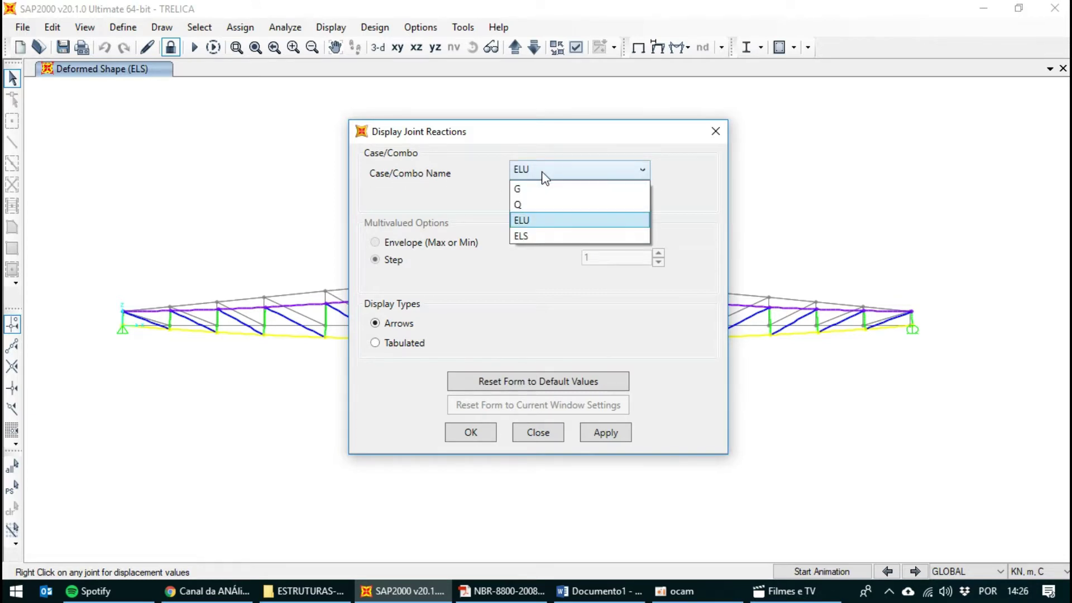
{"action": "left_click", "coordinate": [534, 224]}
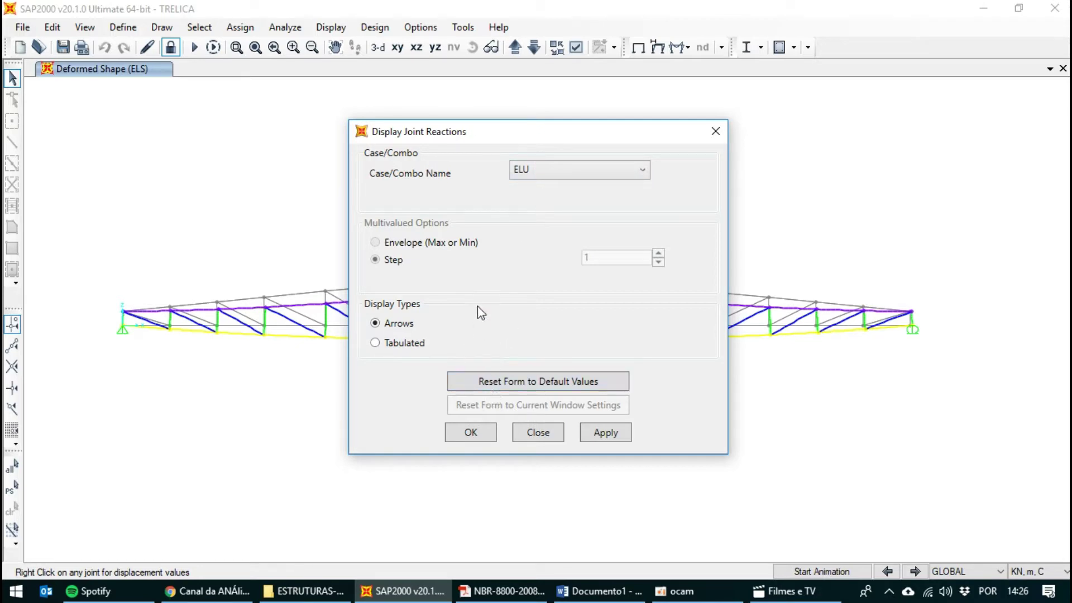
{"action": "left_click", "coordinate": [476, 435]}
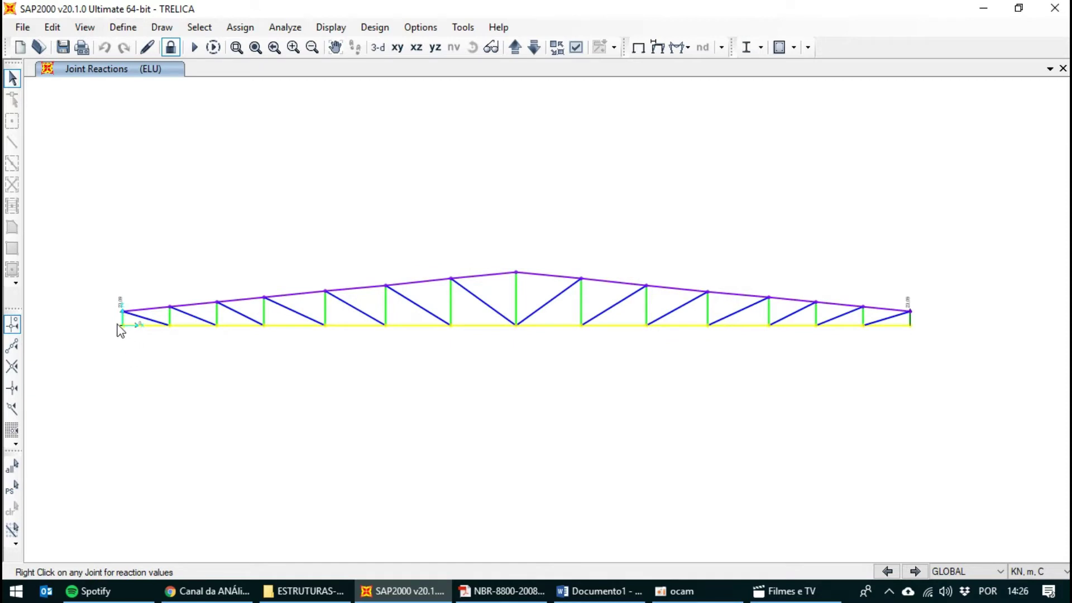
Step: Examine the ELU support reactions at both ends of the truss
{"action": "scroll", "coordinate": [120, 330], "scroll_direction": "up", "scroll_amount": 2}
{"action": "left_click", "coordinate": [127, 342]}
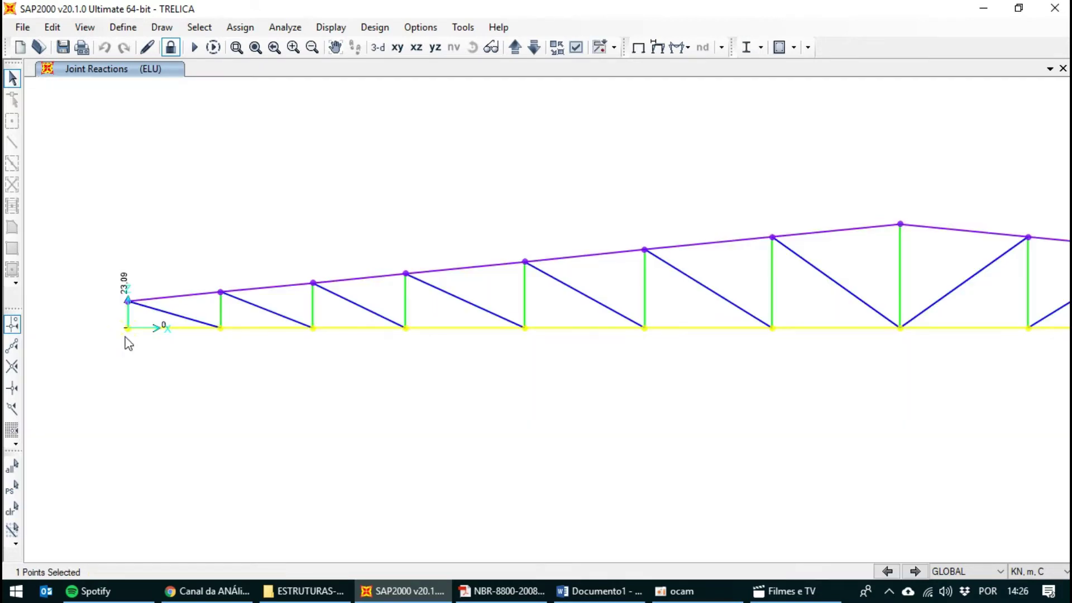
{"action": "scroll", "coordinate": [117, 329], "scroll_direction": "up", "scroll_amount": 3}
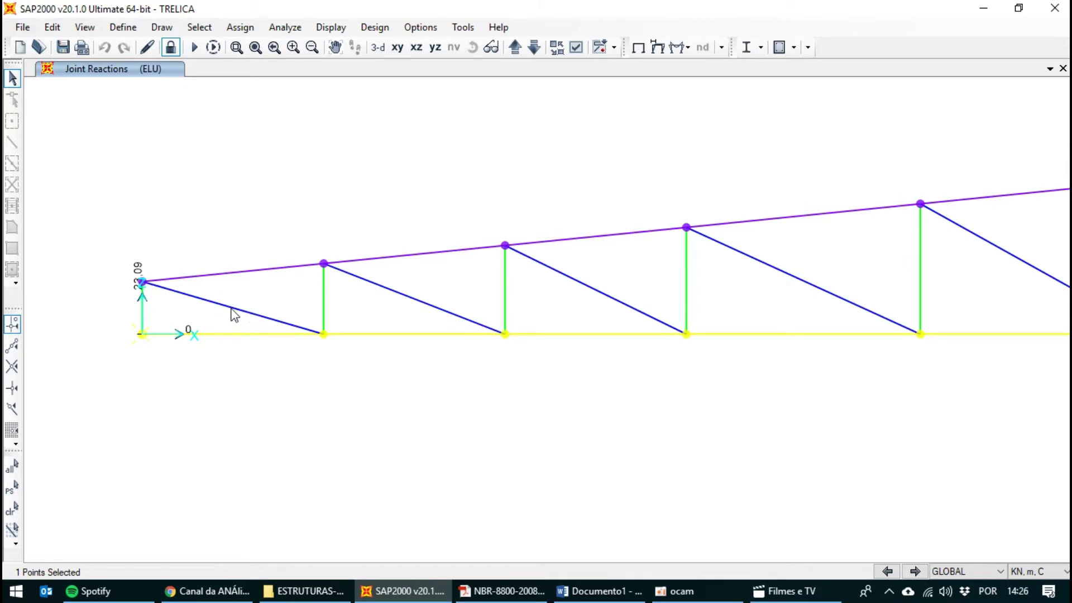
{"action": "middle_click_drag", "start_coordinate": [871, 302], "coordinate": [387, 292]}
{"action": "middle_click_drag", "start_coordinate": [883, 280], "coordinate": [127, 273]}
{"action": "middle_click_drag", "start_coordinate": [868, 237], "coordinate": [200, 240]}
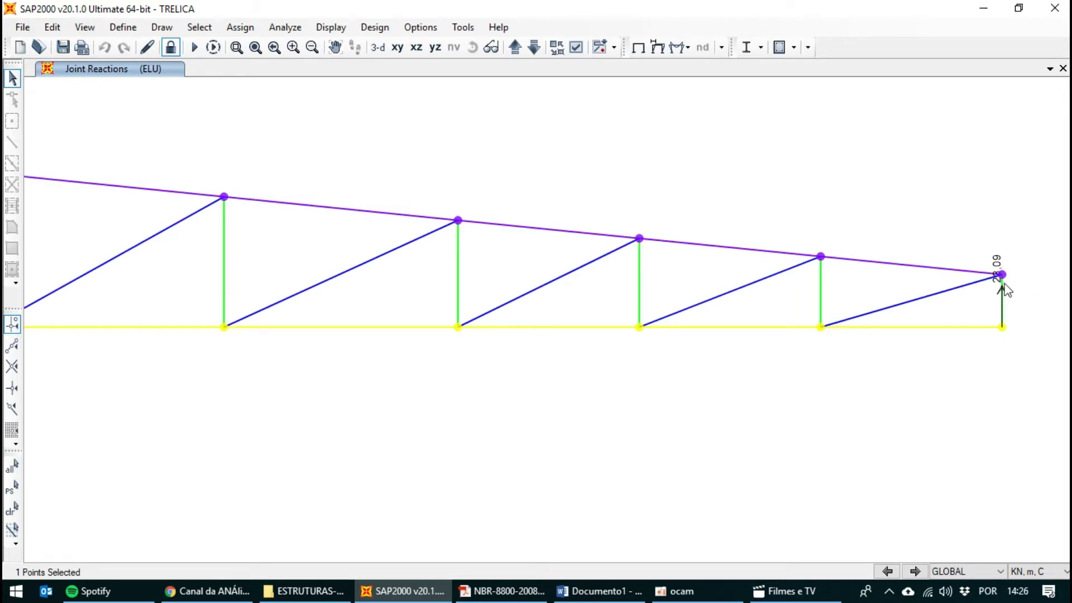
{"action": "scroll", "coordinate": [984, 292], "scroll_direction": "down", "scroll_amount": 2}
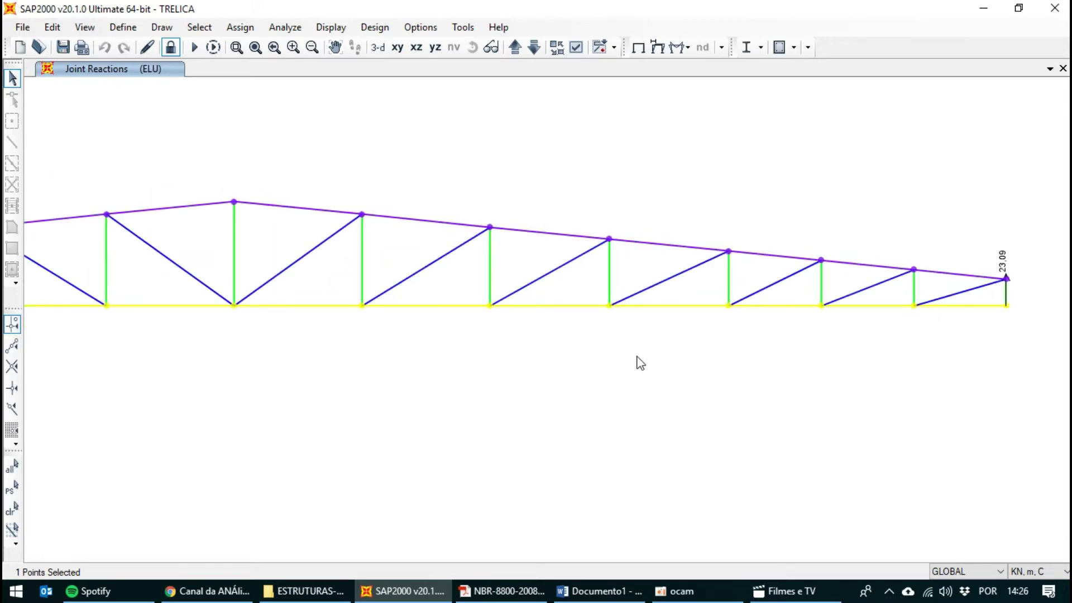
{"action": "middle_click_drag", "start_coordinate": [581, 329], "coordinate": [622, 314]}
{"action": "scroll", "coordinate": [623, 316], "scroll_direction": "down", "scroll_amount": 2}
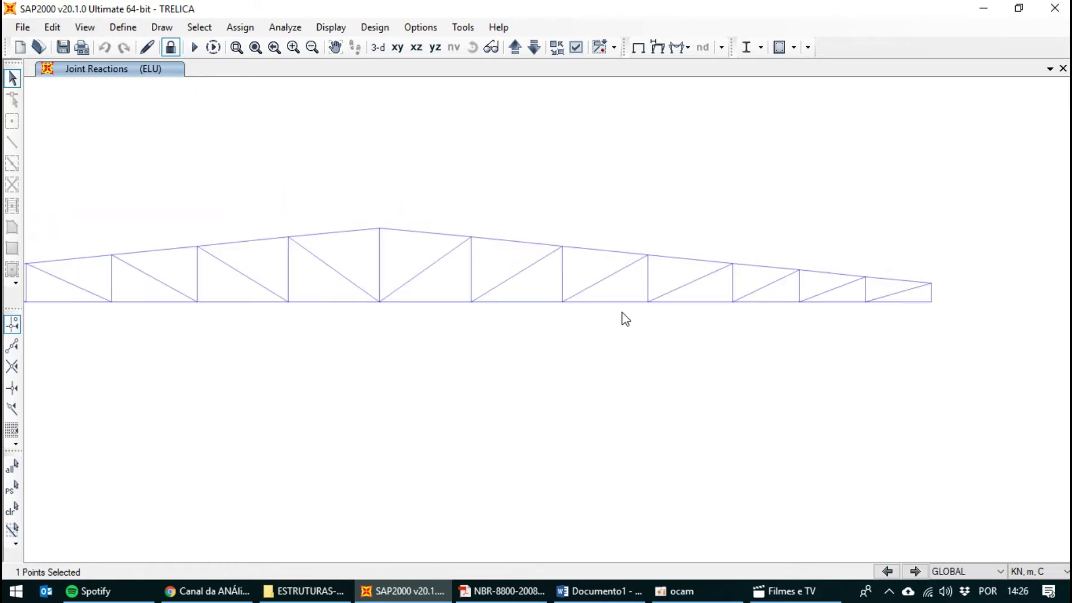
{"action": "middle_click_drag", "start_coordinate": [525, 323], "coordinate": [556, 328]}
{"action": "middle_click_drag", "start_coordinate": [486, 335], "coordinate": [524, 335]}
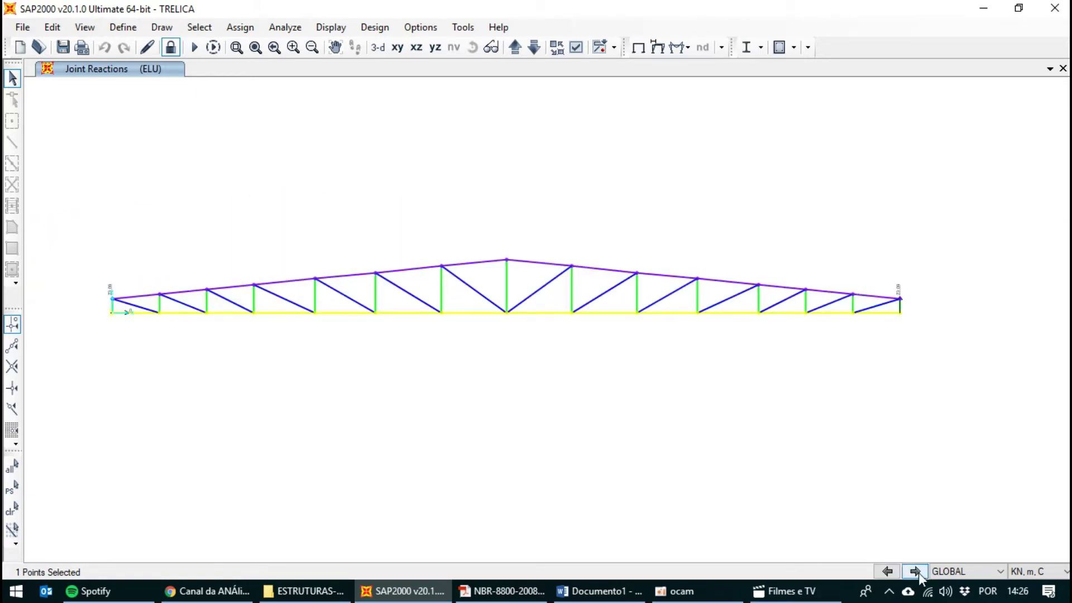
Step: Check the support reactions for the ELS combination and return to the ELU results
{"action": "left_click", "coordinate": [915, 572]}
{"action": "scroll", "coordinate": [100, 309], "scroll_direction": "up", "scroll_amount": 2}
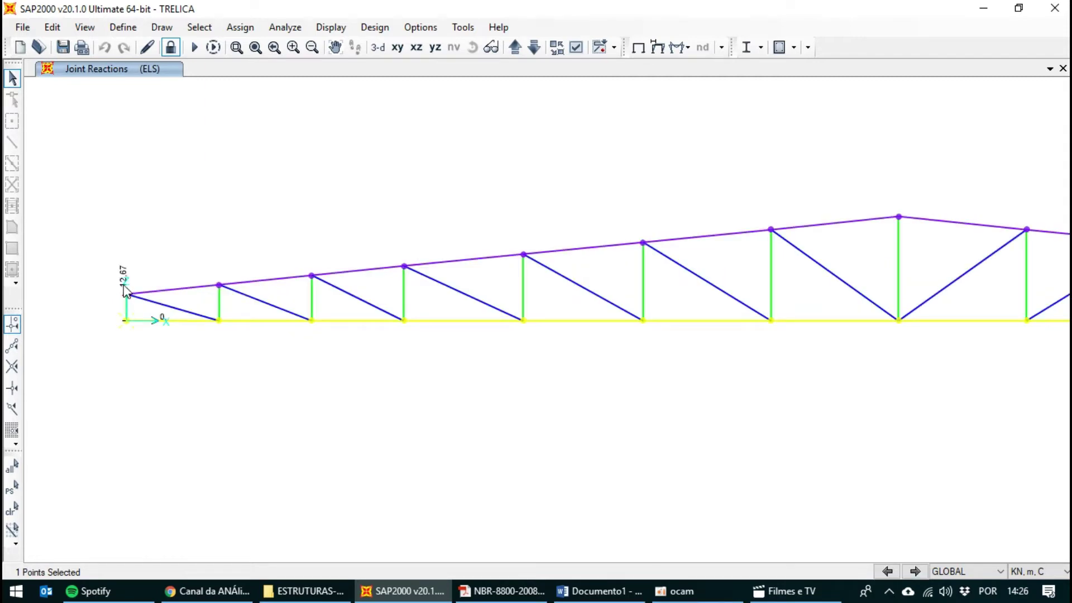
{"action": "scroll", "coordinate": [332, 371], "scroll_direction": "down", "scroll_amount": 3}
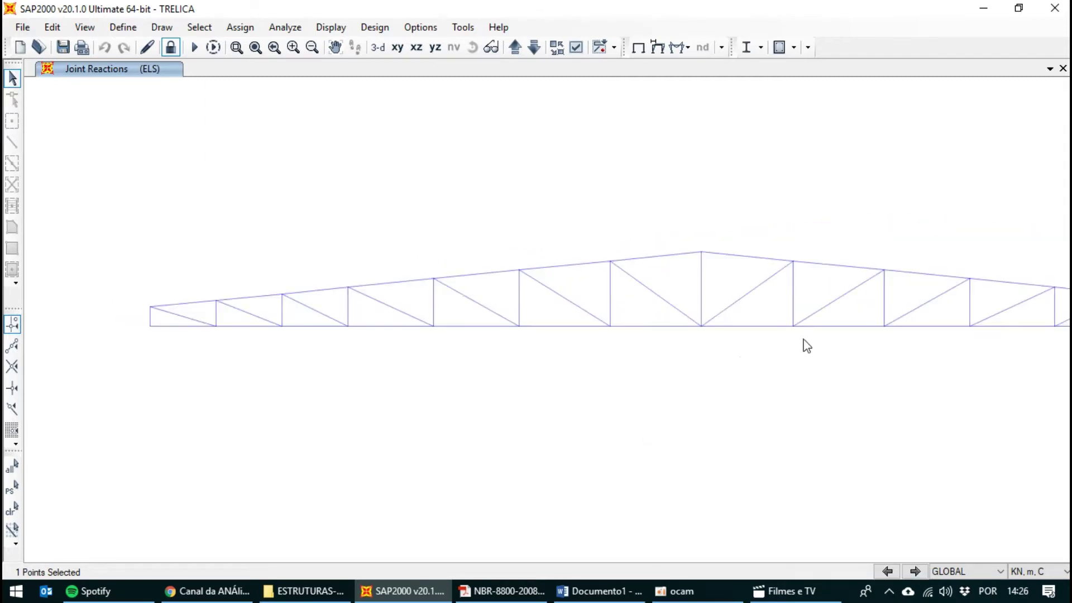
{"action": "left_click", "coordinate": [888, 571]}
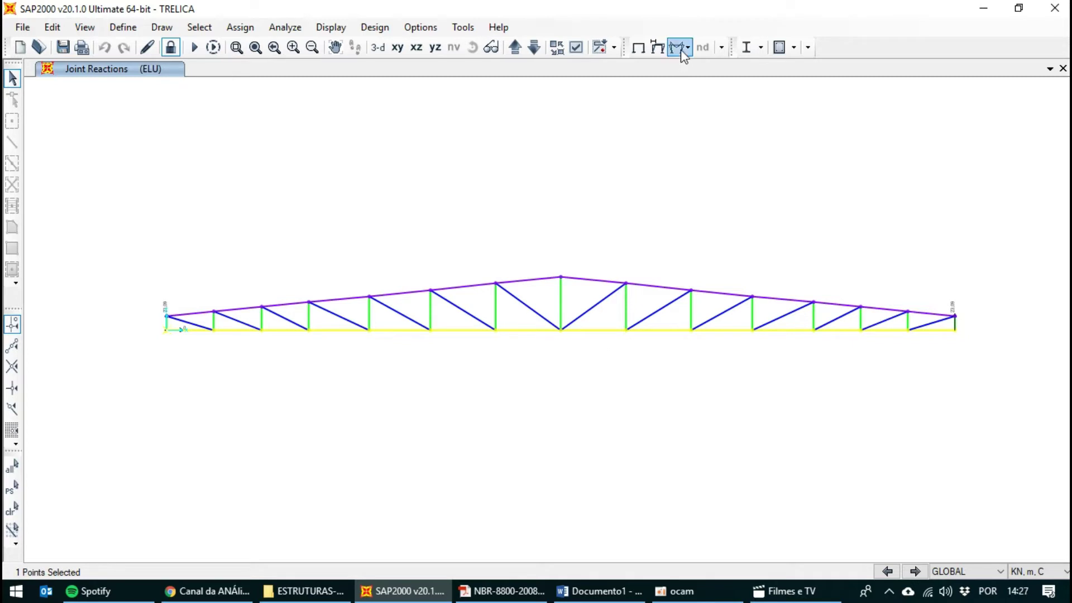
Step: Display the axial force diagram of the frames for the ELU combination with filled diagrams and automatic scaling
{"action": "left_click", "coordinate": [681, 49]}
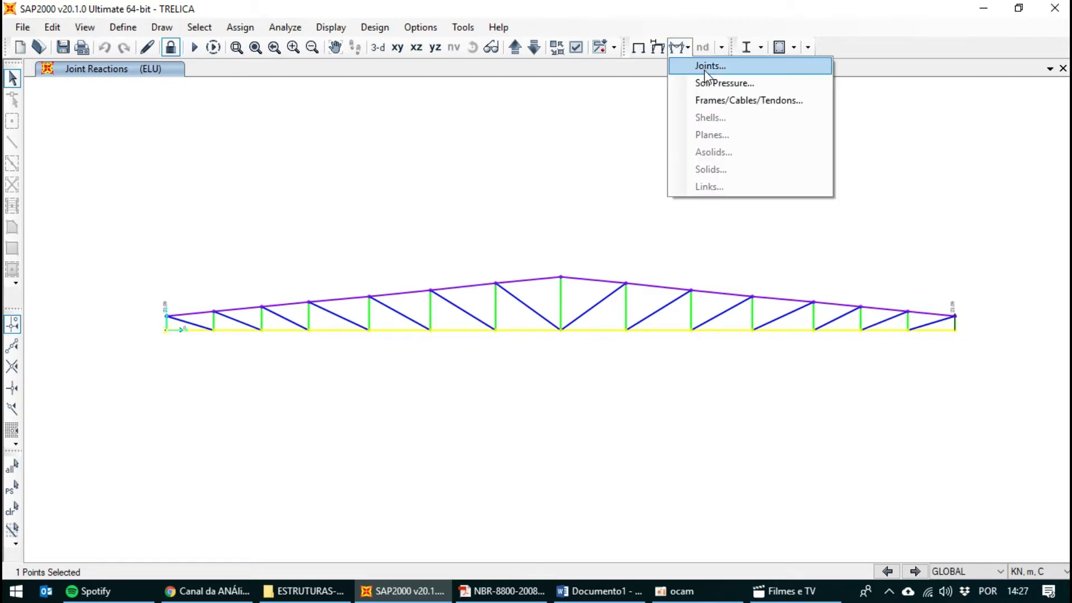
{"action": "left_click", "coordinate": [721, 101]}
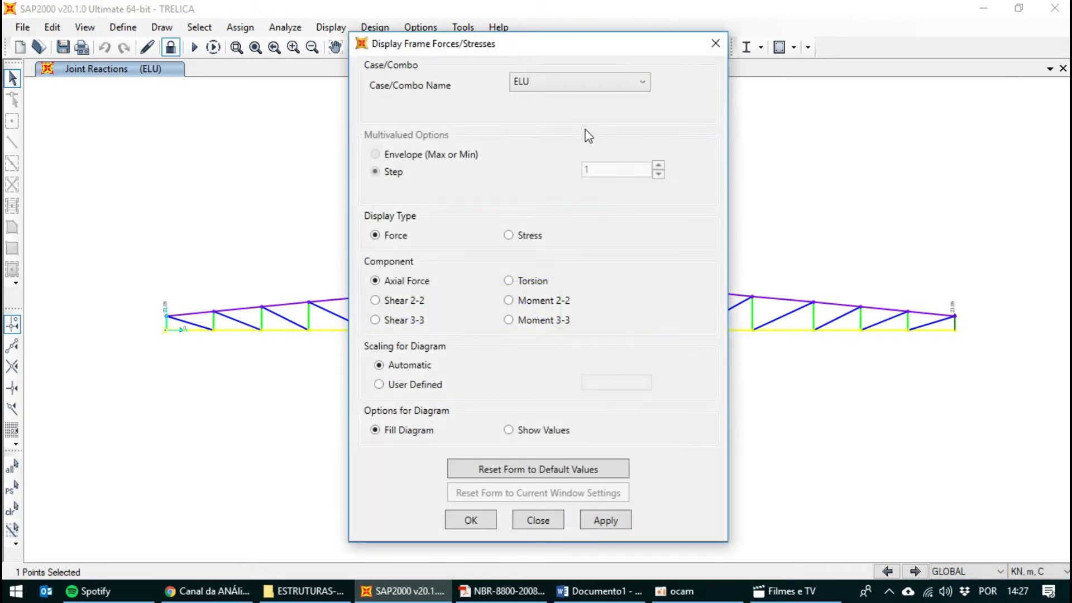
{"action": "left_click", "coordinate": [522, 82]}
{"action": "left_click", "coordinate": [522, 82]}
{"action": "left_click", "coordinate": [470, 519]}
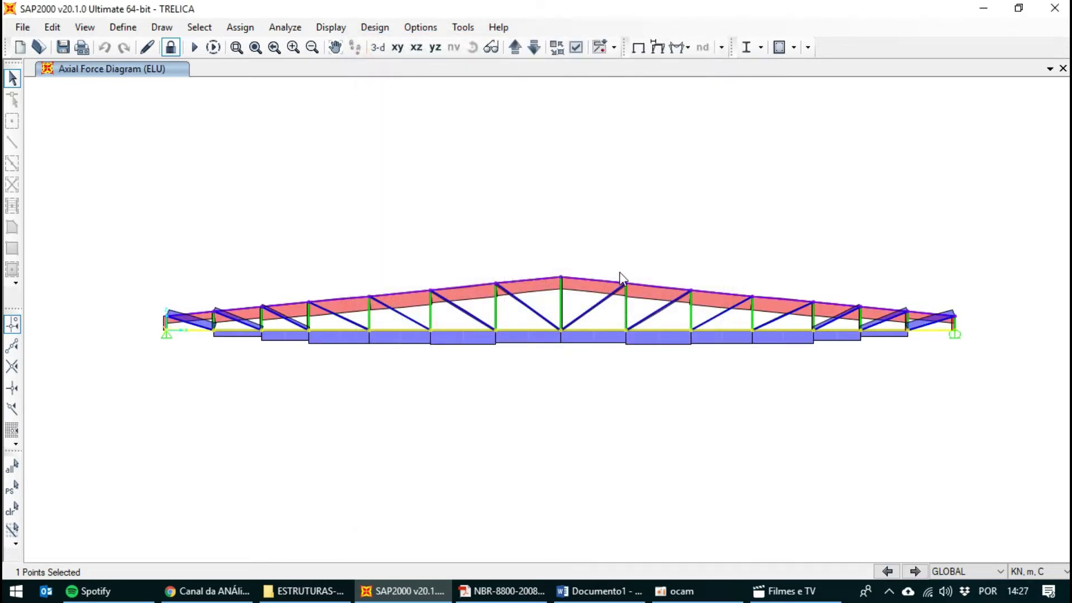
Step: Inspect the axial force values along the truss's top chord
{"action": "mouse_move", "coordinate": [599, 283]}
{"action": "mouse_move", "coordinate": [849, 305]}
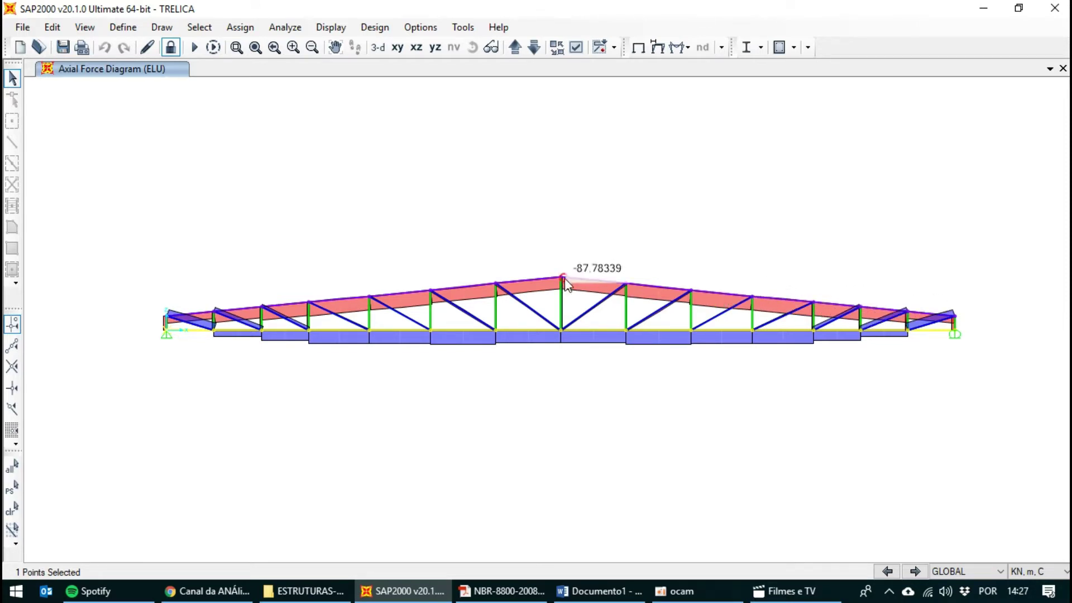
{"action": "mouse_move", "coordinate": [209, 317]}
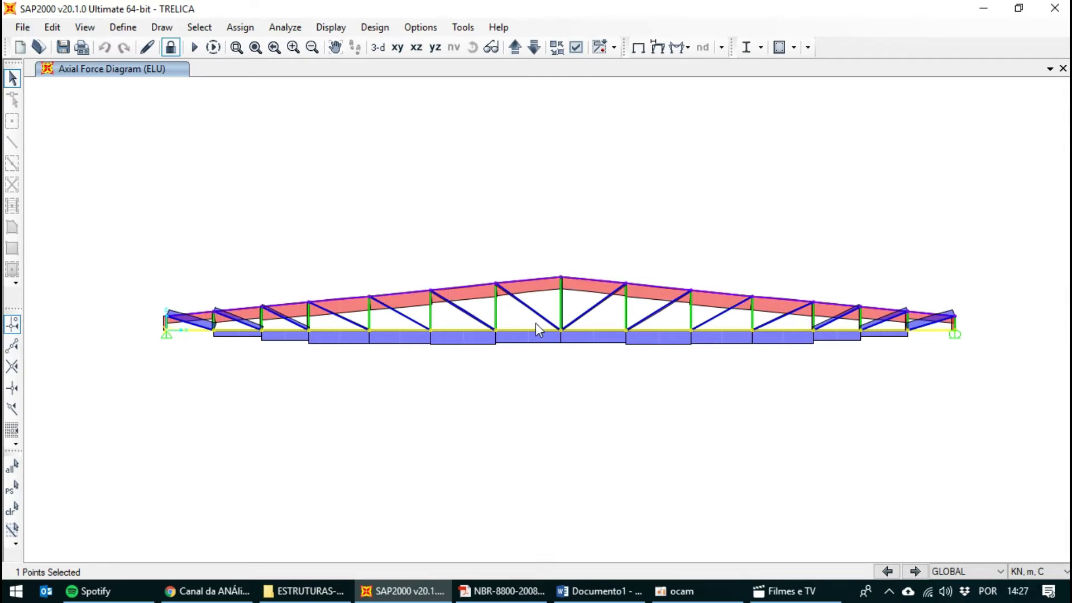
Step: Record the top chord's governing axial force from SAP2000 in the Word table as -103,75 for the 1ª análise, position 3ª barra
{"action": "left_click", "coordinate": [599, 590]}
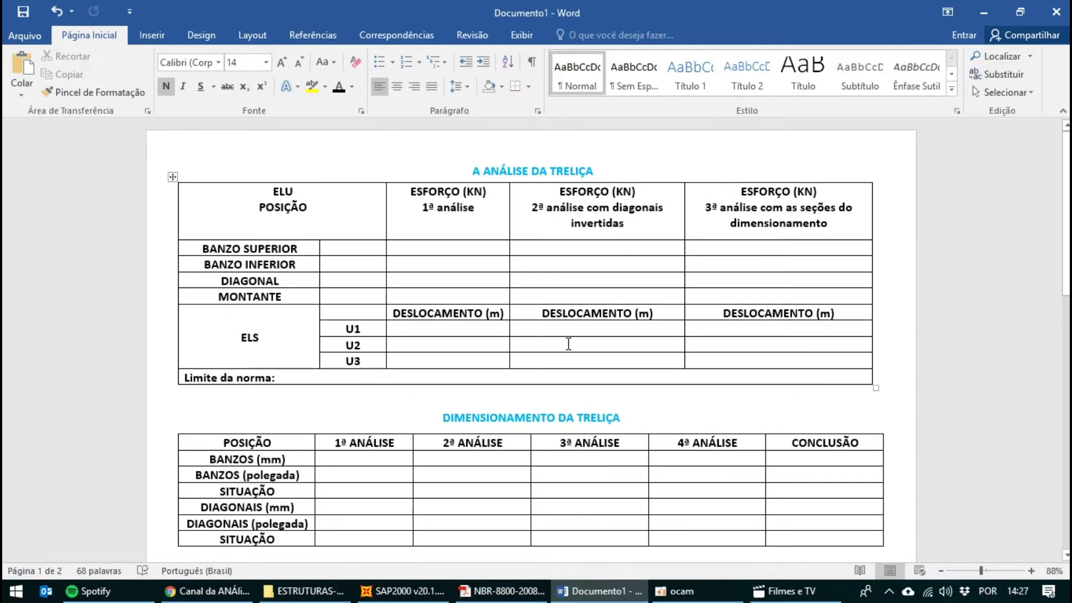
{"action": "left_click", "coordinate": [420, 249]}
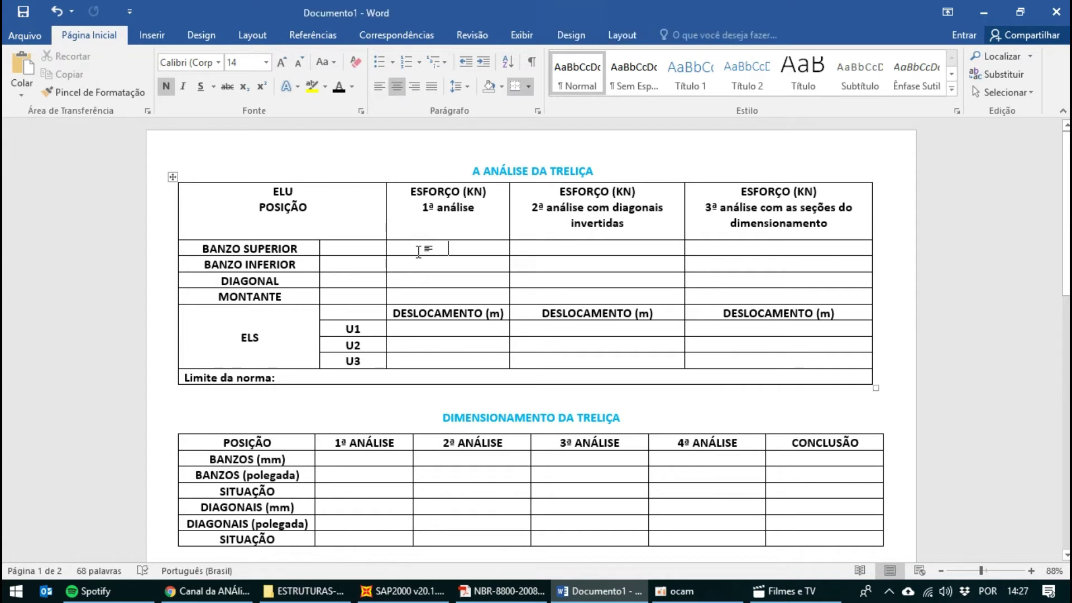
{"action": "key", "text": "alt+Tab"}
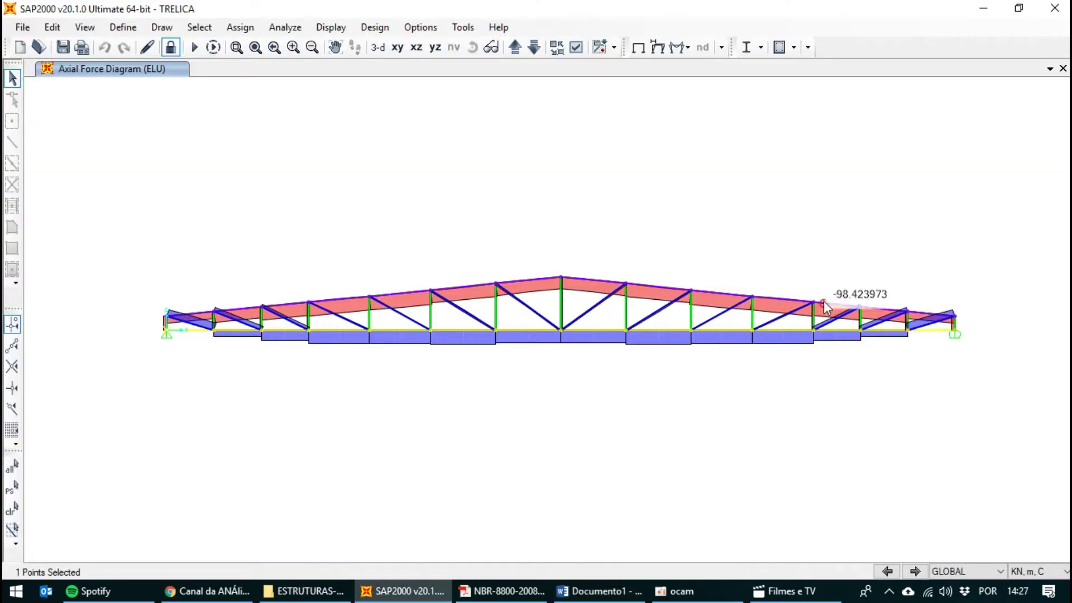
{"action": "mouse_move", "coordinate": [745, 300]}
{"action": "mouse_move", "coordinate": [706, 289]}
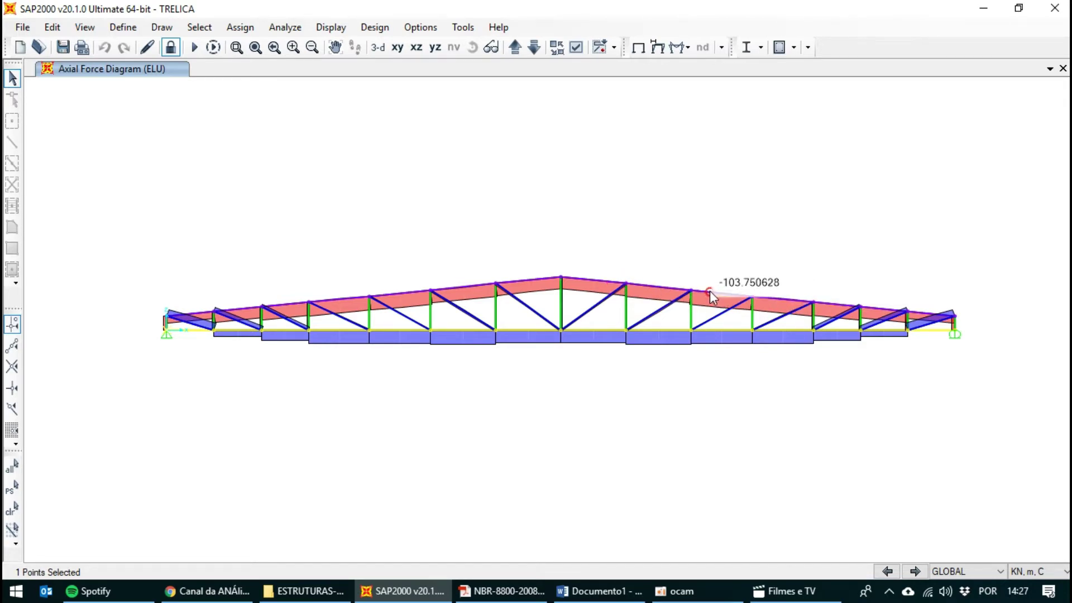
{"action": "key", "text": "alt+Tab"}
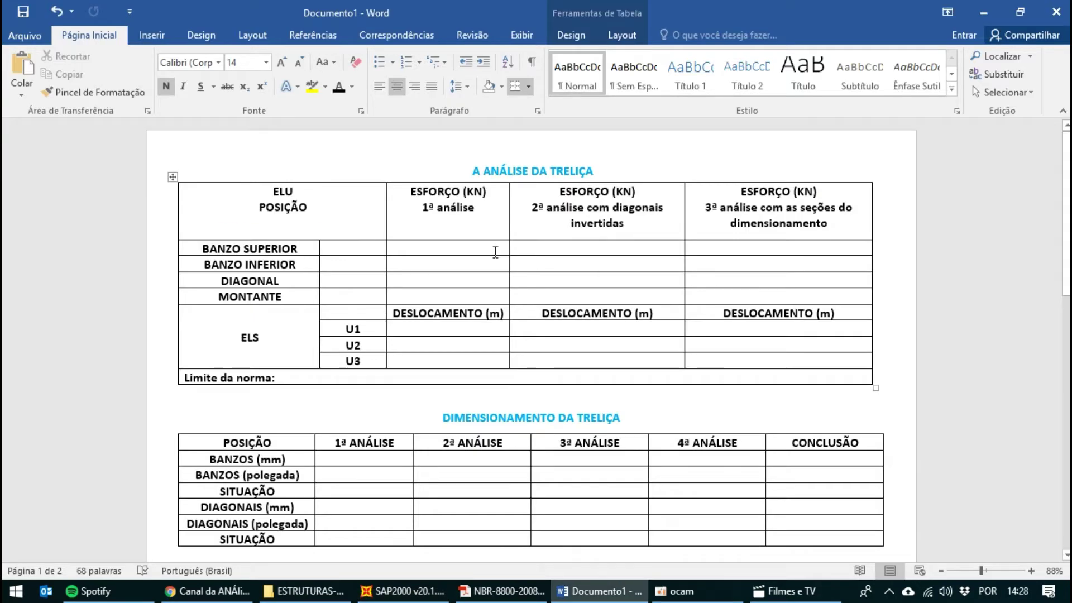
{"action": "type", "text": "-10,"}
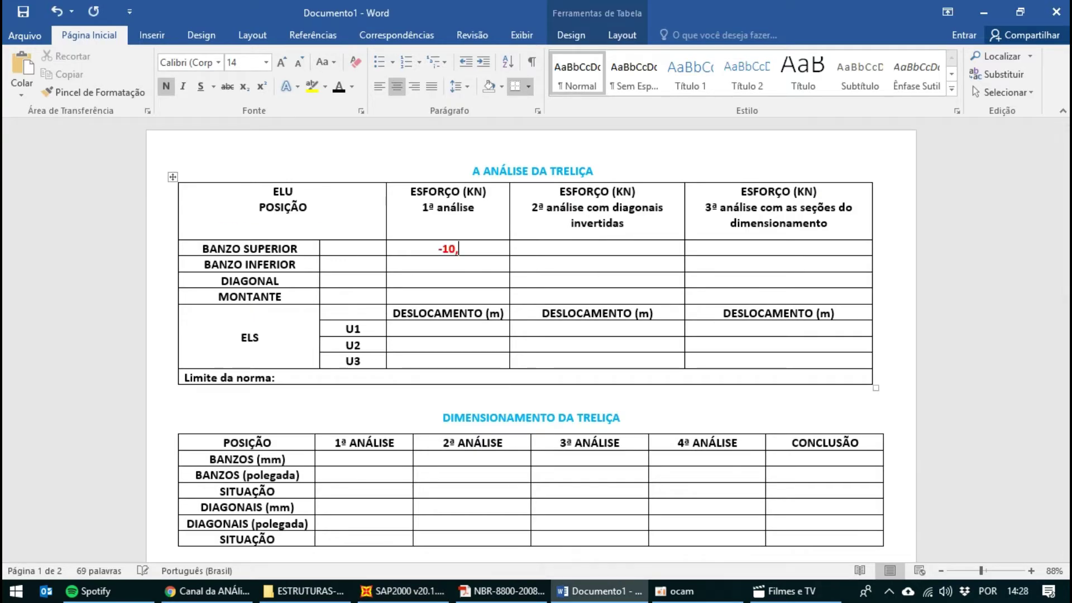
{"action": "key", "text": "BackSpace"}
{"action": "type", "text": "3,75"}
{"action": "type", "text": "3"}
{"action": "type", "text": "ª barra"}
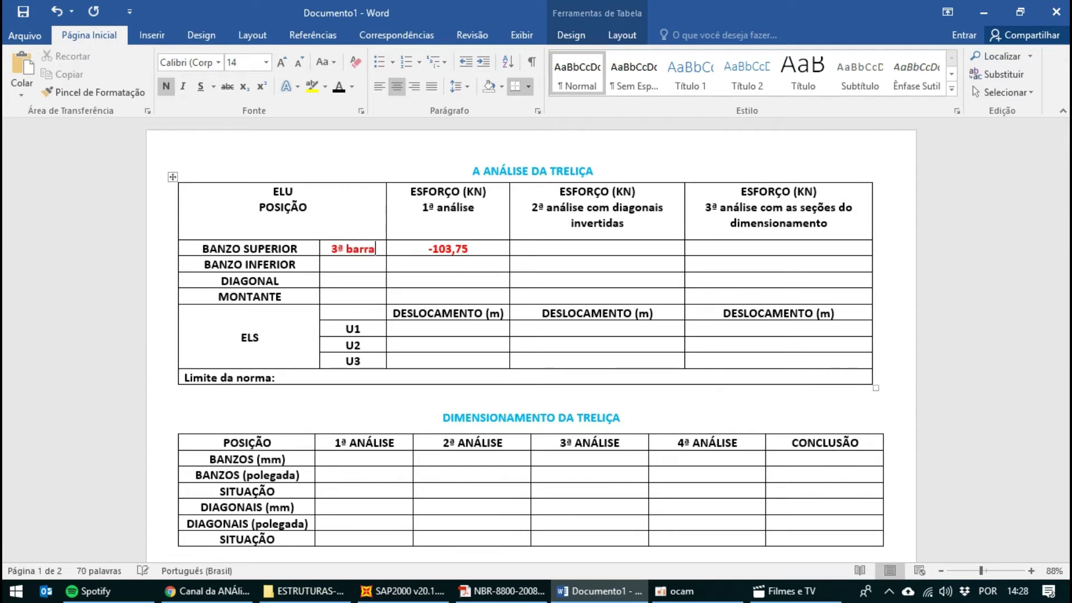
Step: Check the bottom chord's axial forces in SAP2000 and enter 2ª barra as the BANZO INFERIOR position in the Word table
{"action": "key", "text": "alt+Tab"}
{"action": "mouse_move", "coordinate": [536, 290]}
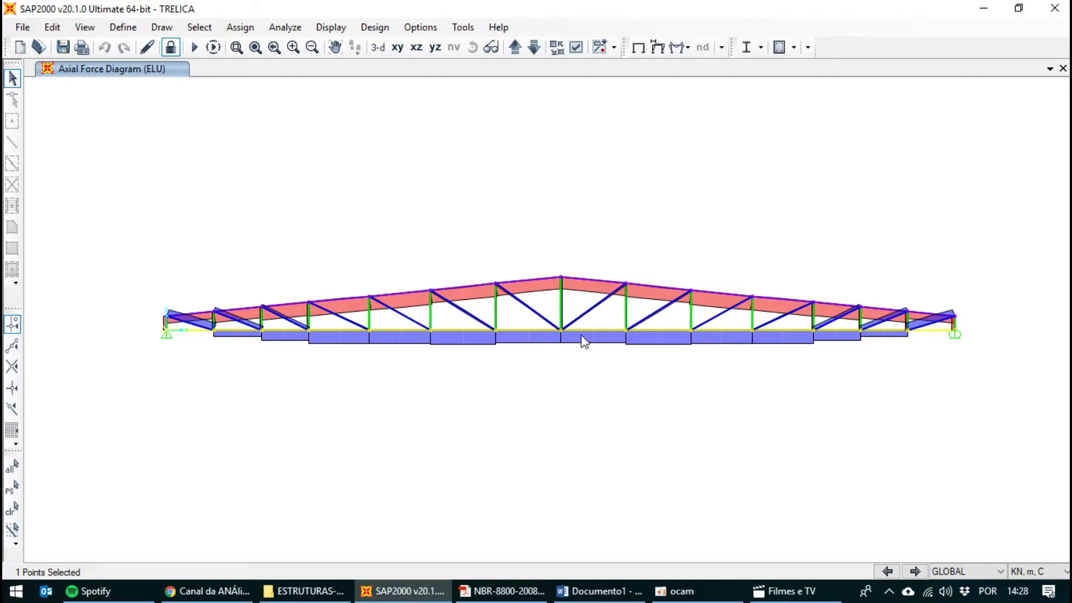
{"action": "mouse_move", "coordinate": [582, 334]}
{"action": "mouse_move", "coordinate": [705, 334]}
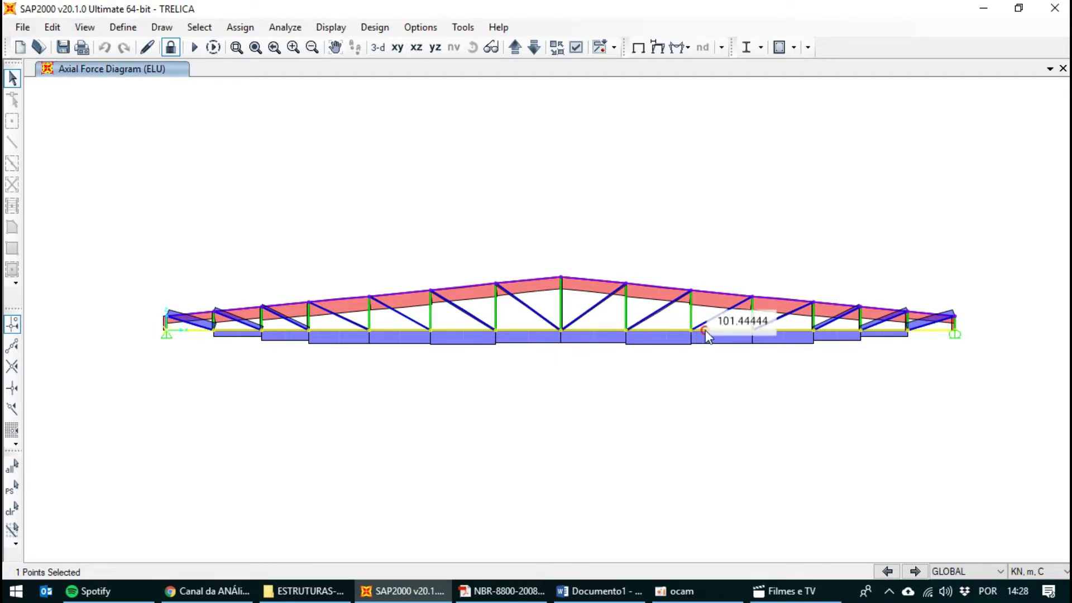
{"action": "mouse_move", "coordinate": [666, 332]}
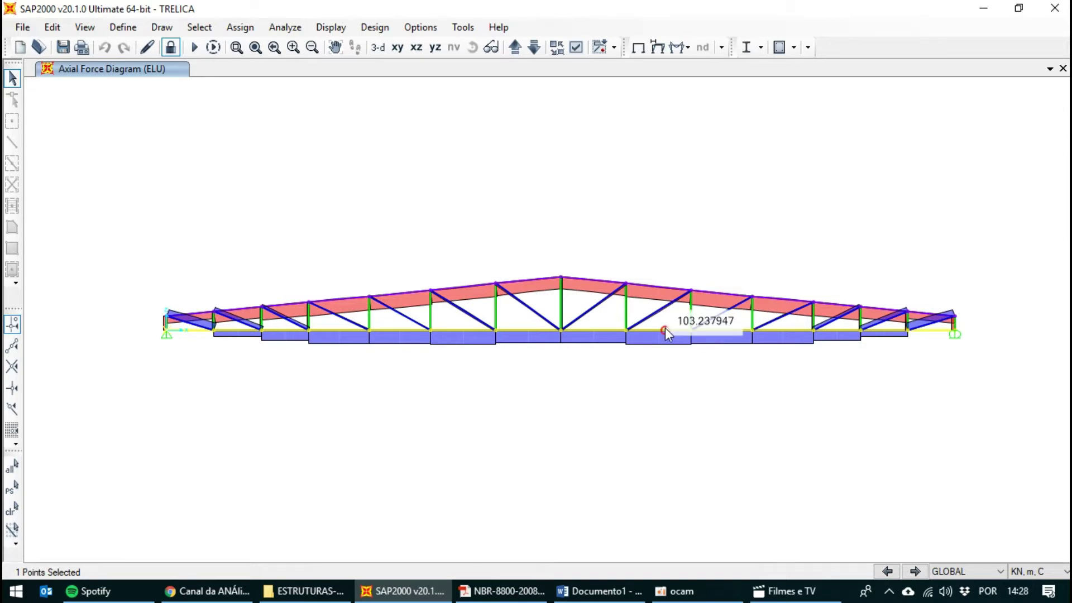
{"action": "key", "text": "alt+Tab"}
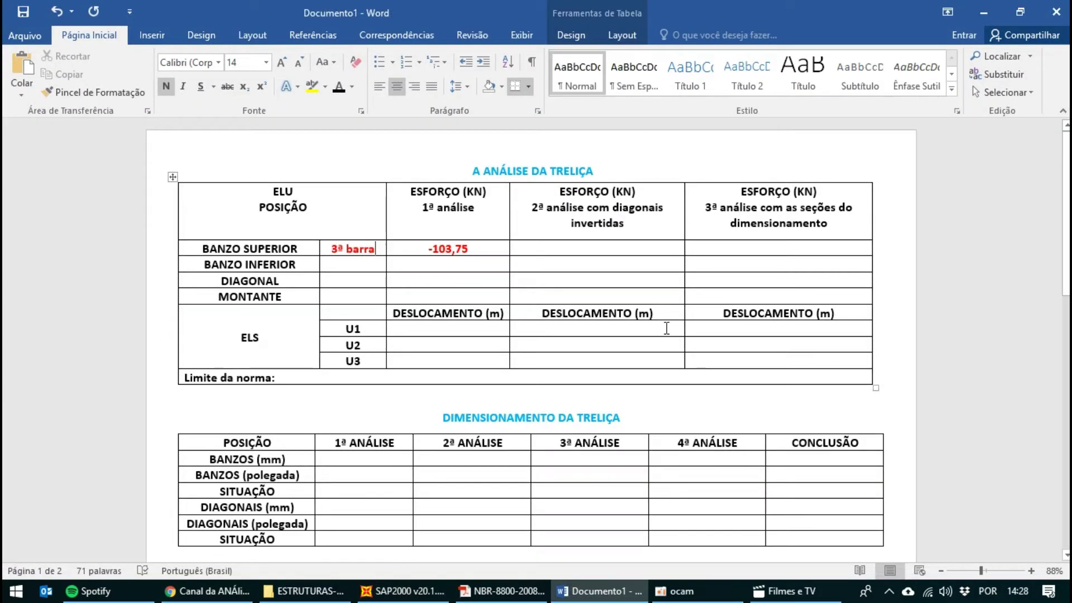
{"action": "key", "text": "alt+Tab"}
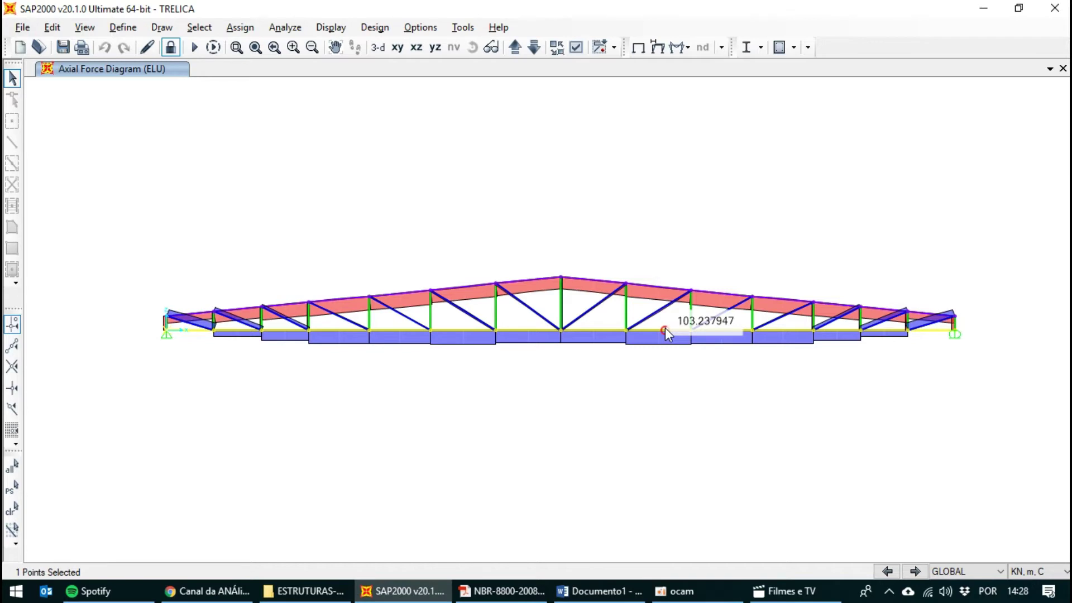
{"action": "key", "text": "alt+Tab"}
{"action": "type", "text": "2"}
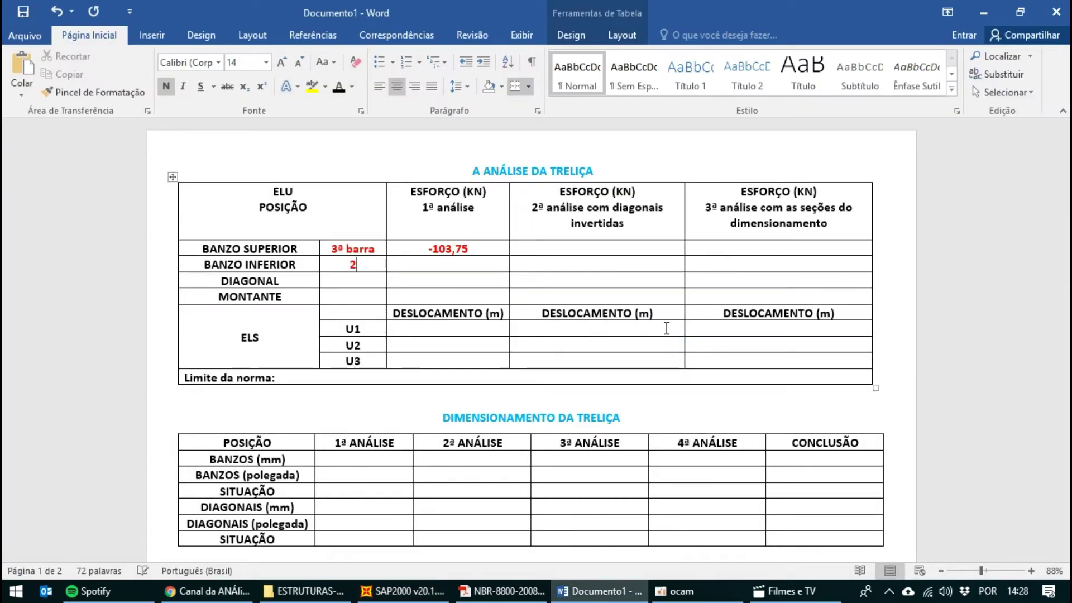
{"action": "type", "text": "ª barra"}
Step: Enter +103,24 as the BANZO INFERIOR force for the 1ª análise, taking the value from the SAP2000 diagram
{"action": "key", "text": "alt+Tab"}
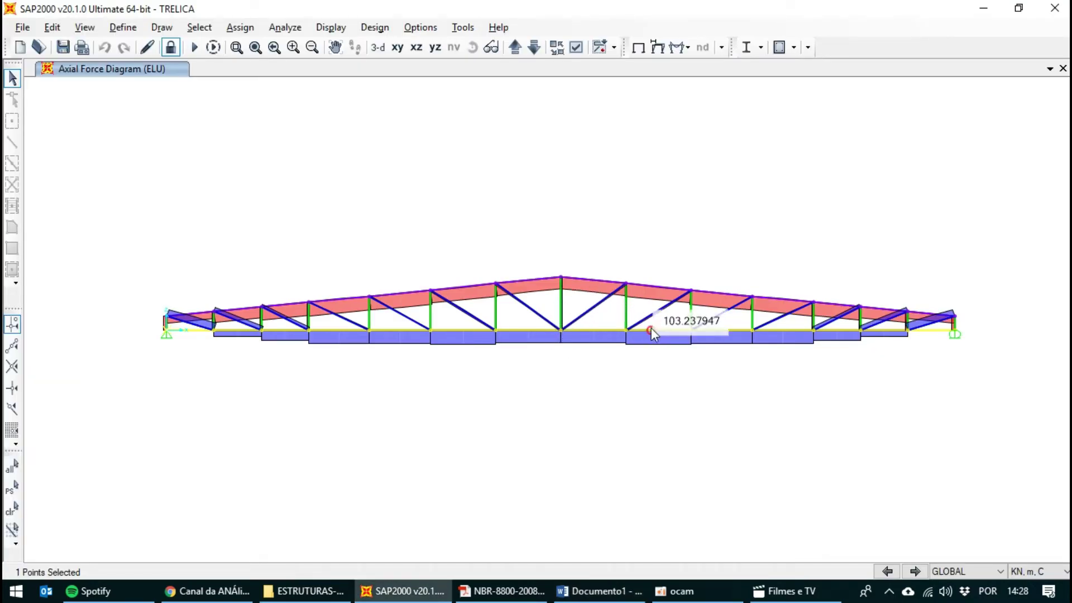
{"action": "key", "text": "alt+Tab"}
{"action": "type", "text": "+1"}
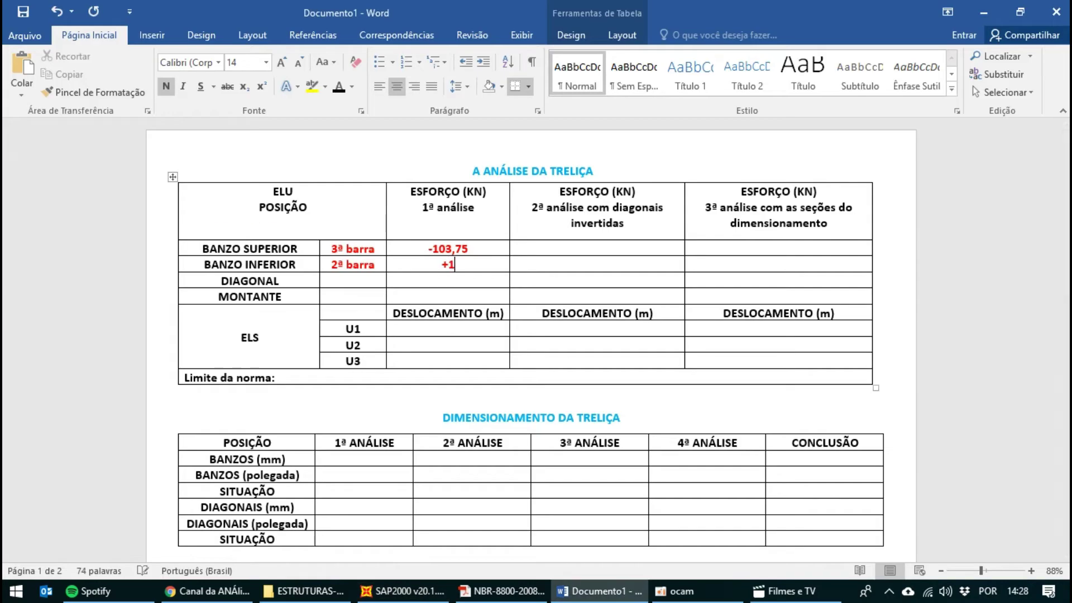
{"action": "type", "text": "03,"}
{"action": "key", "text": "alt+Tab"}
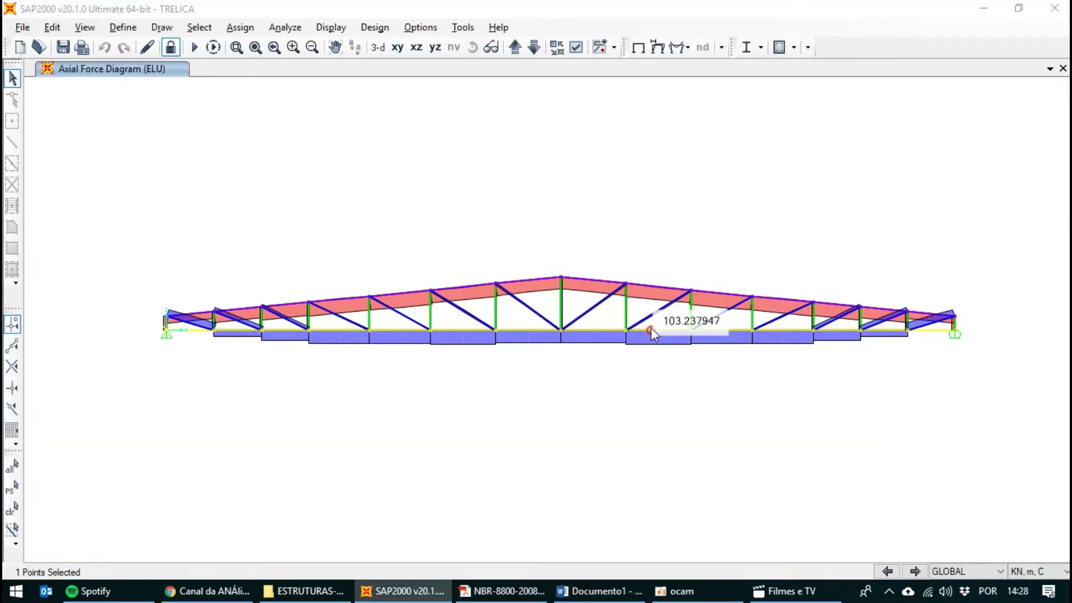
{"action": "key", "text": "alt+Tab"}
{"action": "type", "text": "24"}
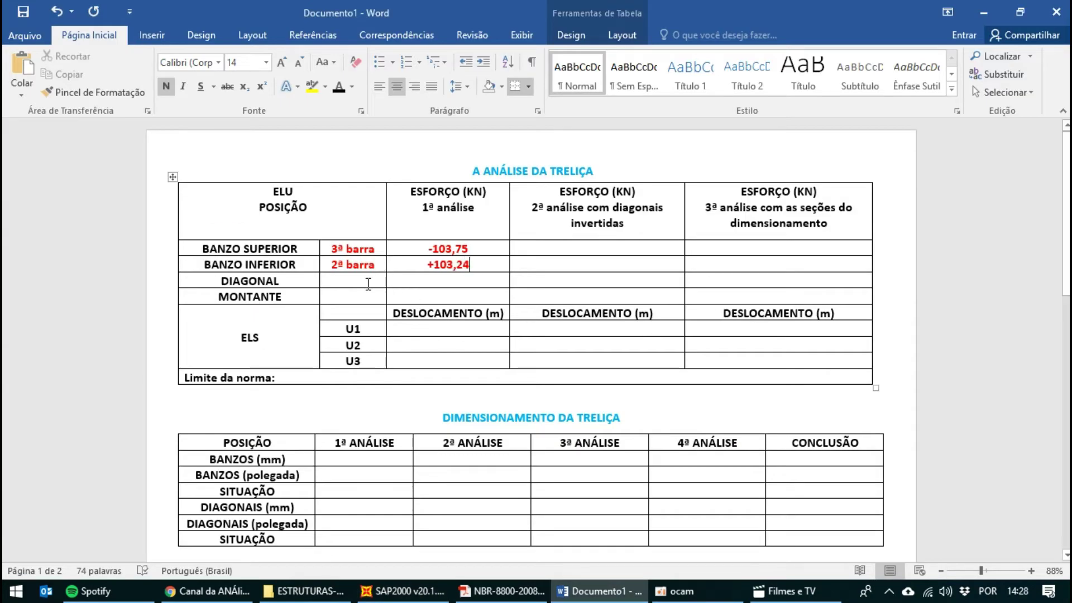
Step: Check the diagonals' axial forces in SAP2000 and fill the Word table's DIAGONAL row with +52,30 and position última
{"action": "key", "text": "alt+Tab"}
{"action": "mouse_move", "coordinate": [596, 316]}
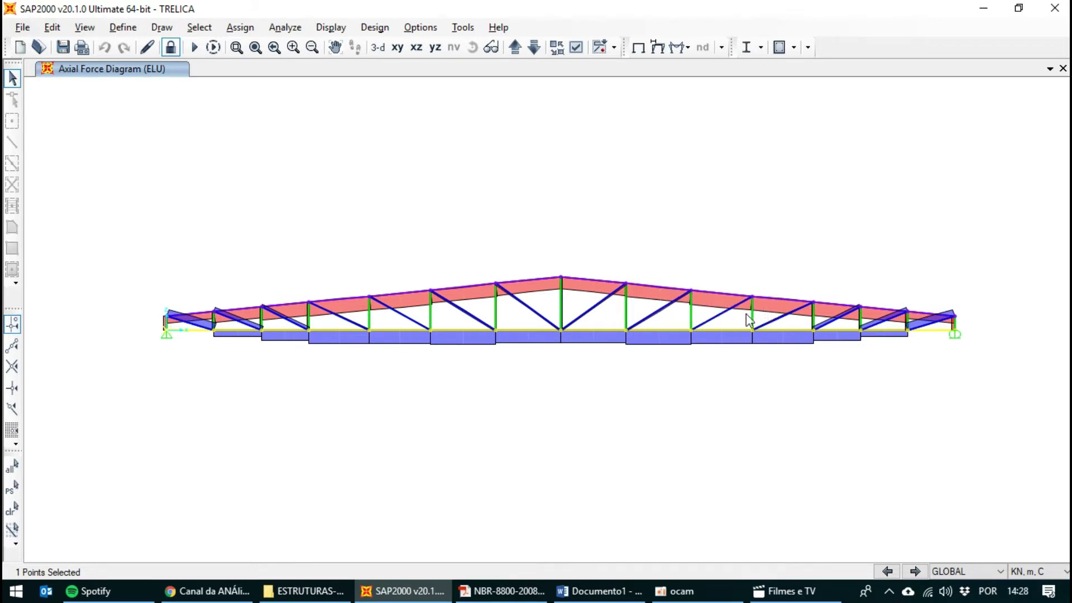
{"action": "mouse_move", "coordinate": [774, 321]}
{"action": "mouse_move", "coordinate": [929, 329]}
{"action": "key", "text": "alt+Tab"}
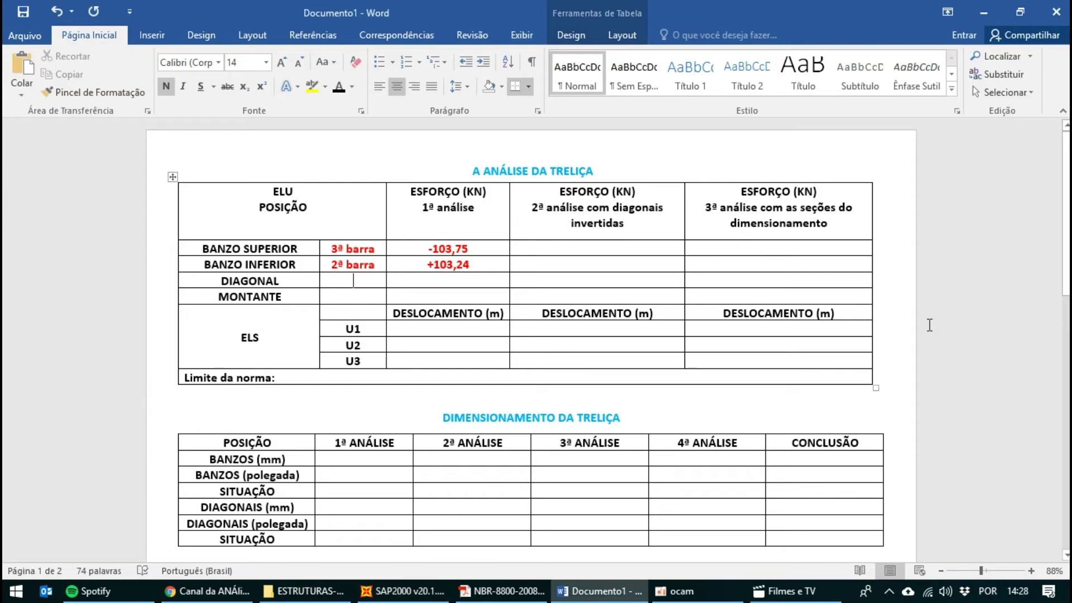
{"action": "left_click", "coordinate": [476, 280]}
{"action": "type", "text": "+52,30"}
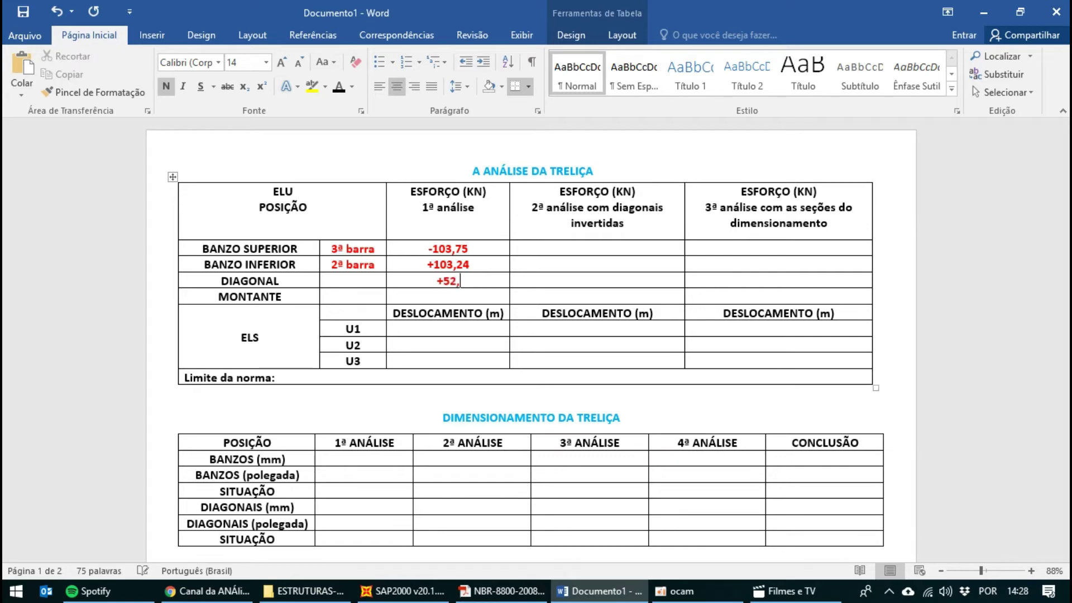
{"action": "left_click", "coordinate": [383, 282]}
{"action": "type", "text": "2ª barra"}
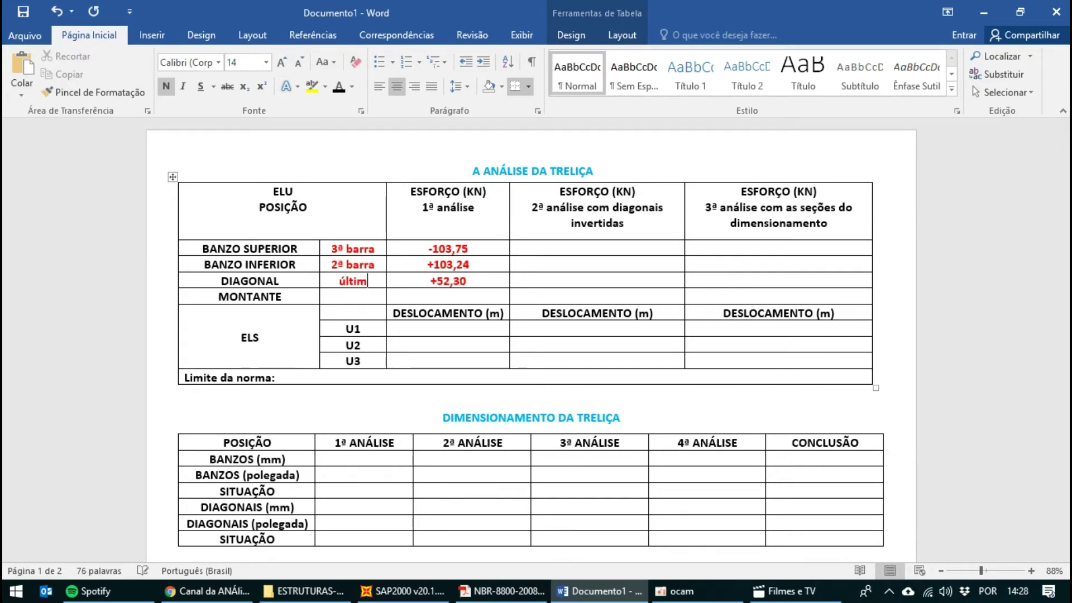
Step: Check the verticals' axial forces in SAP2000 and fill the Word table's MONTANTE row with -23,02 and position último
{"action": "key", "text": "alt+Tab"}
{"action": "mouse_move", "coordinate": [562, 305]}
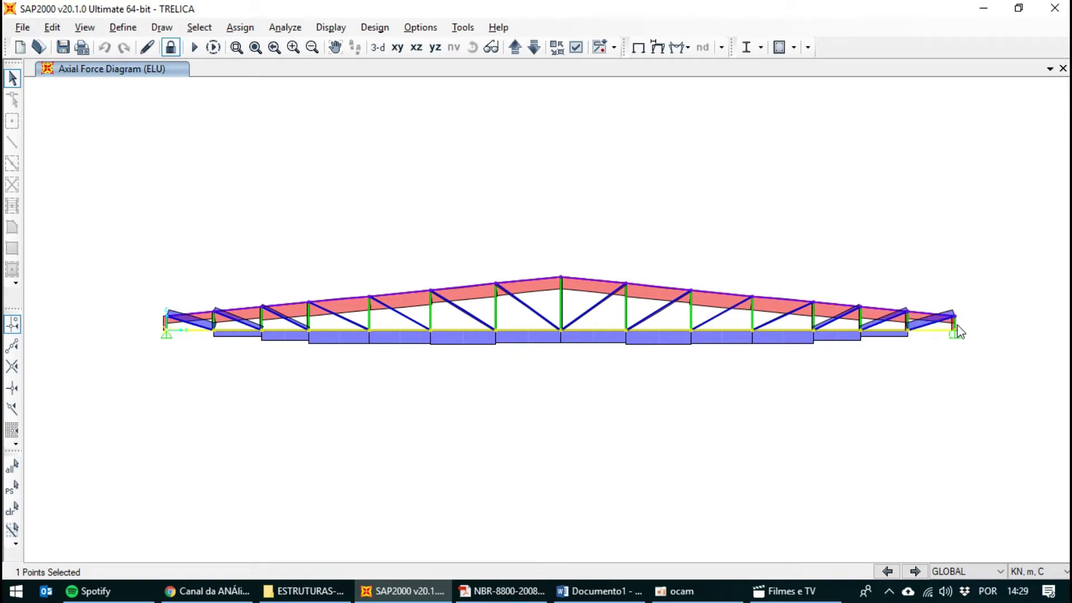
{"action": "mouse_move", "coordinate": [956, 331]}
{"action": "key", "text": "alt+Tab"}
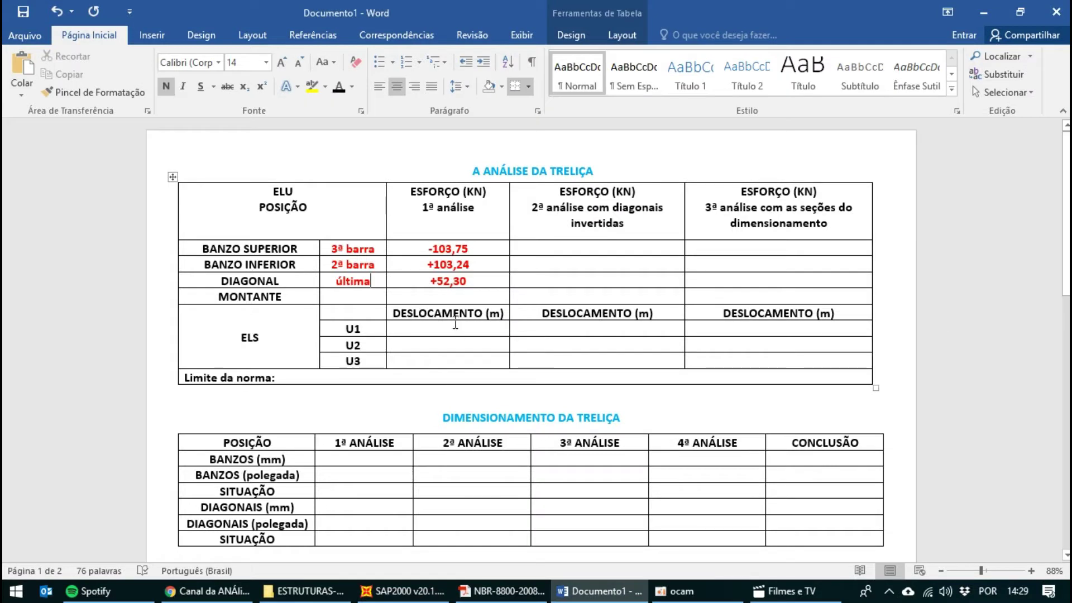
{"action": "type", "text": "-23,02"}
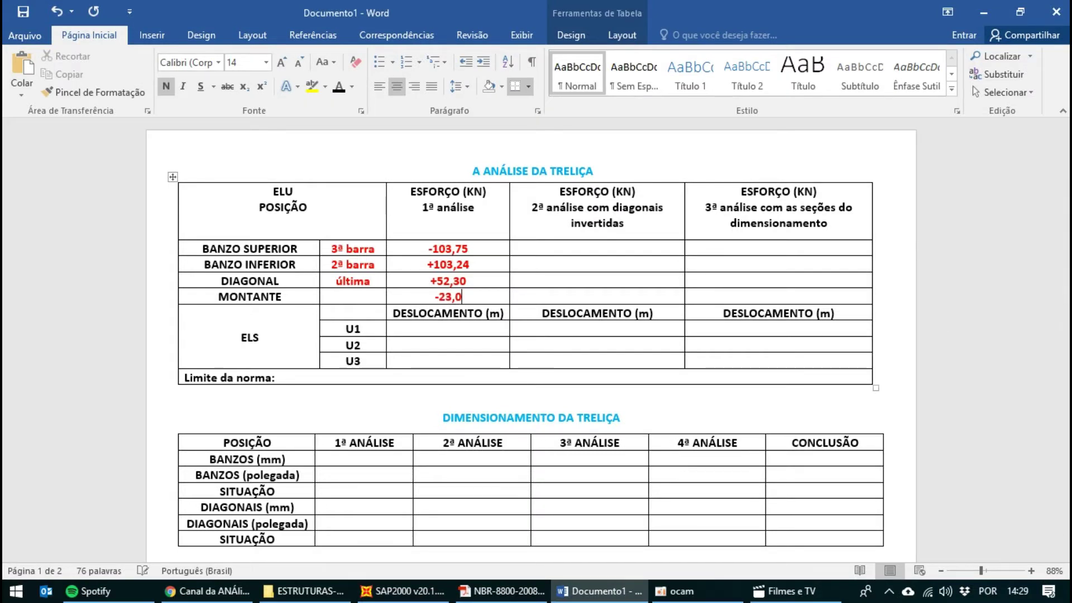
{"action": "left_click", "coordinate": [353, 297]}
{"action": "type", "text": "último"}
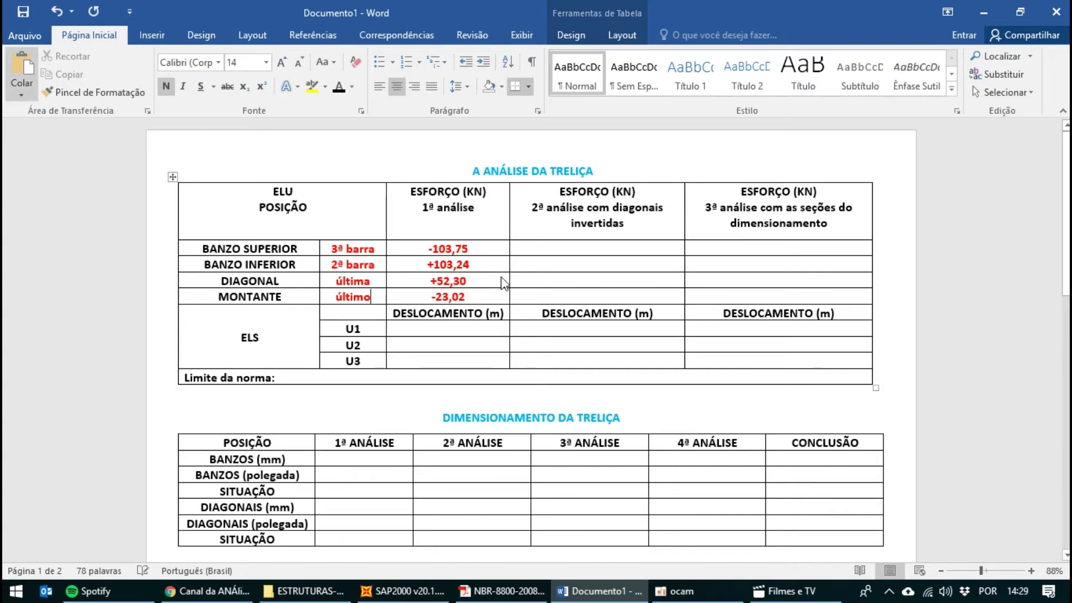
Step: Switch back to SAP2000 and inspect the axial forces in the web members across the truss's right half
{"action": "key", "text": "alt+Tab"}
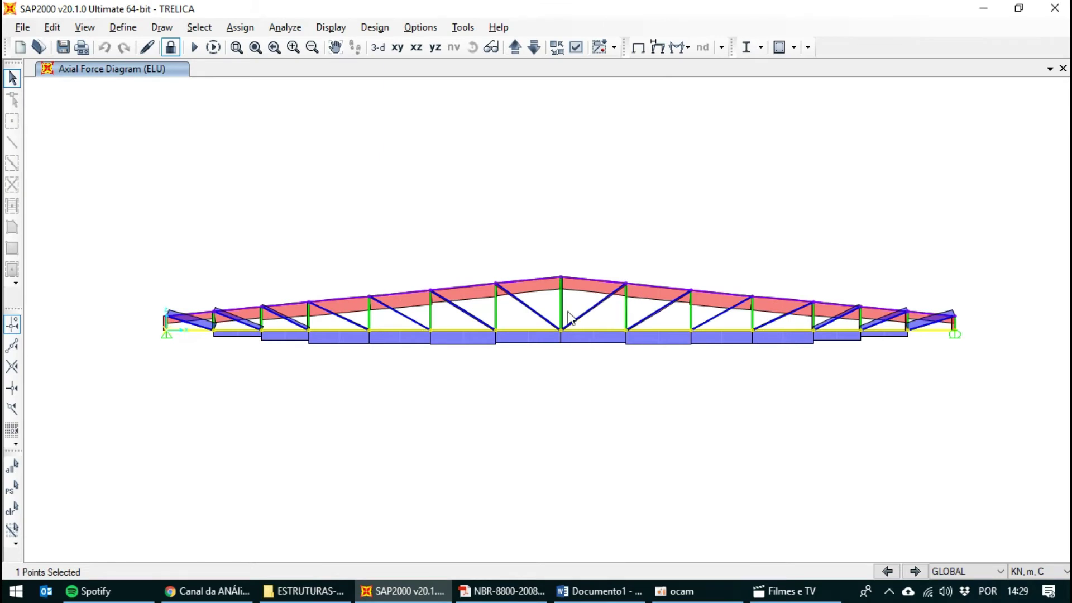
{"action": "mouse_move", "coordinate": [648, 318]}
{"action": "mouse_move", "coordinate": [869, 333]}
{"action": "mouse_move", "coordinate": [591, 317]}
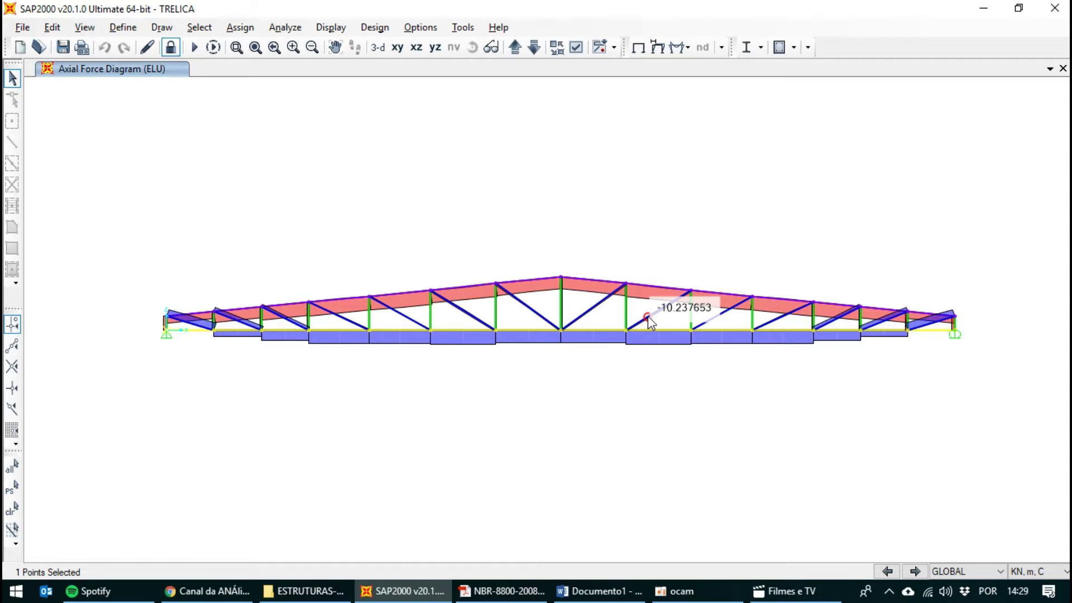
Step: Display the Shear 2-2 diagram of the frames for the ELU combination
{"action": "left_click", "coordinate": [677, 47]}
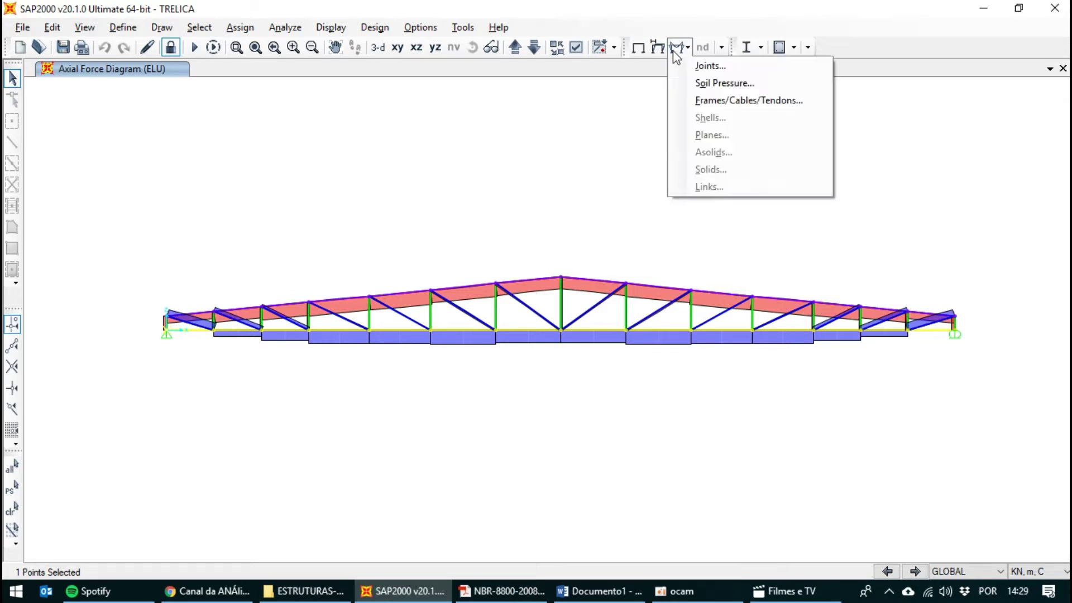
{"action": "left_click", "coordinate": [708, 101]}
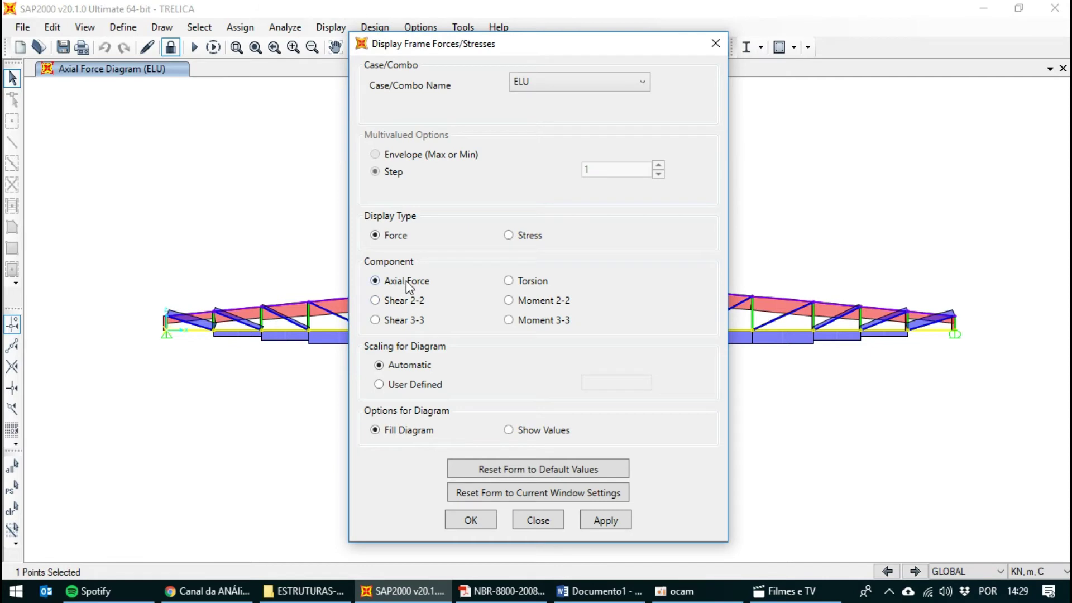
{"action": "left_click", "coordinate": [395, 301]}
{"action": "left_click", "coordinate": [469, 520]}
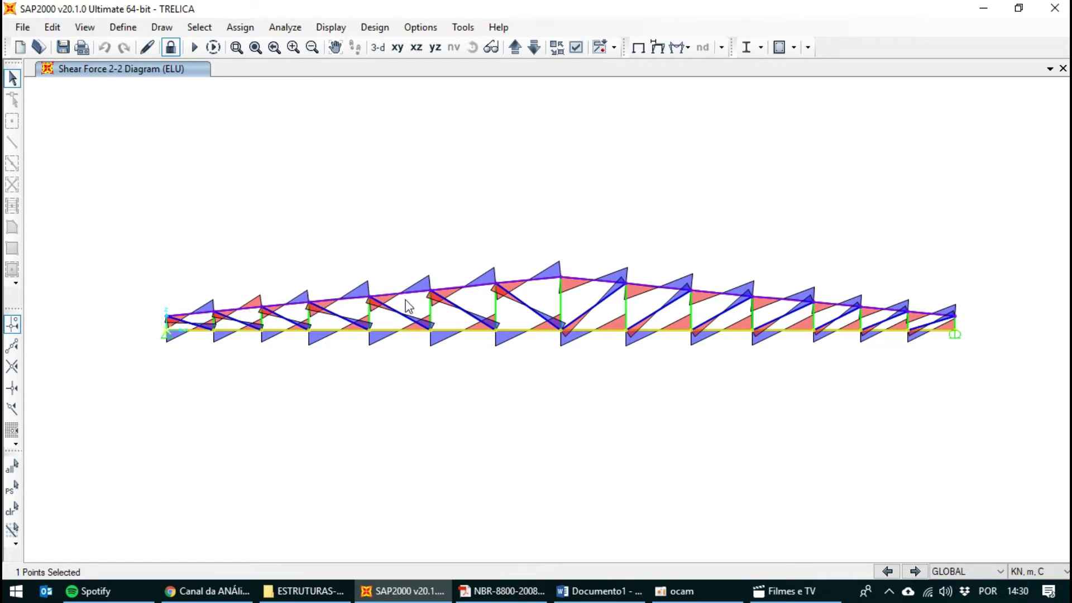
Step: Display the Shear 3-3 diagram of the frames for the ELU combination
{"action": "left_click", "coordinate": [688, 47]}
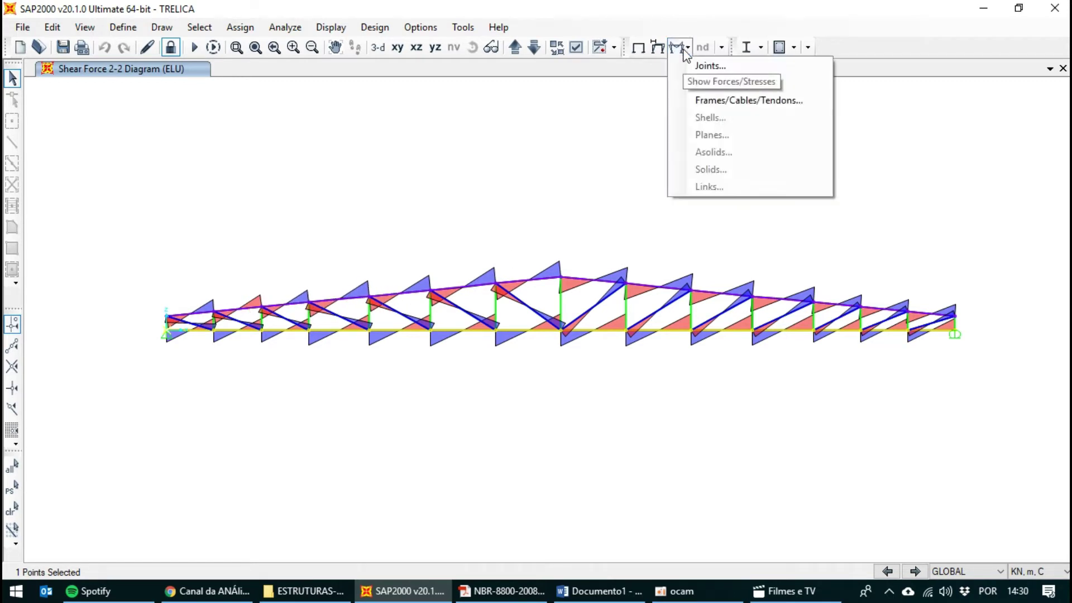
{"action": "left_click", "coordinate": [712, 101]}
{"action": "left_click", "coordinate": [470, 519]}
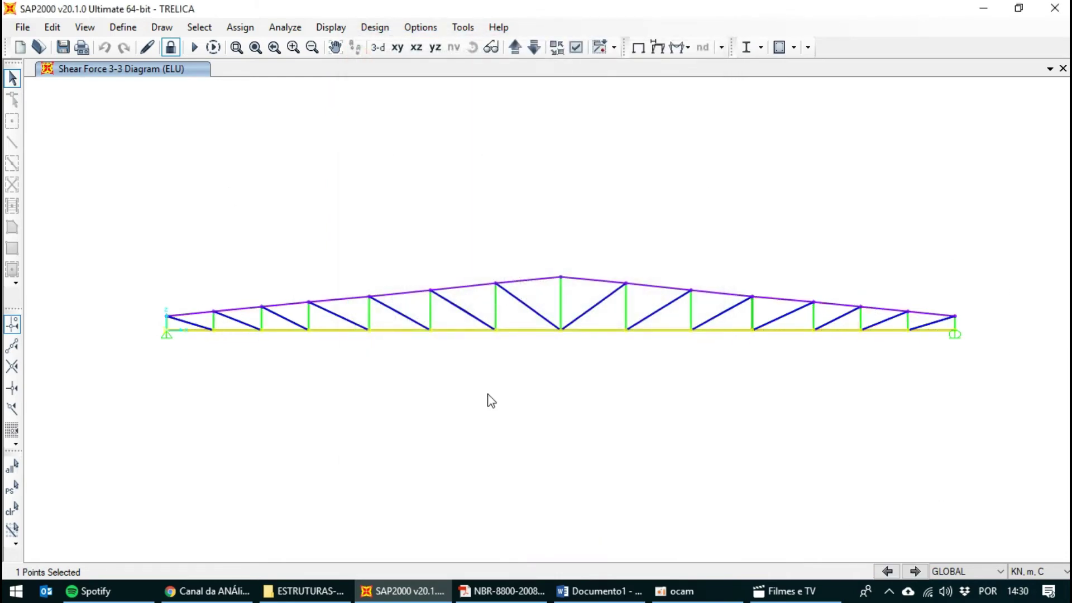
Step: Display the Torsion diagram of the frames for the ELU combination
{"action": "left_click", "coordinate": [677, 48]}
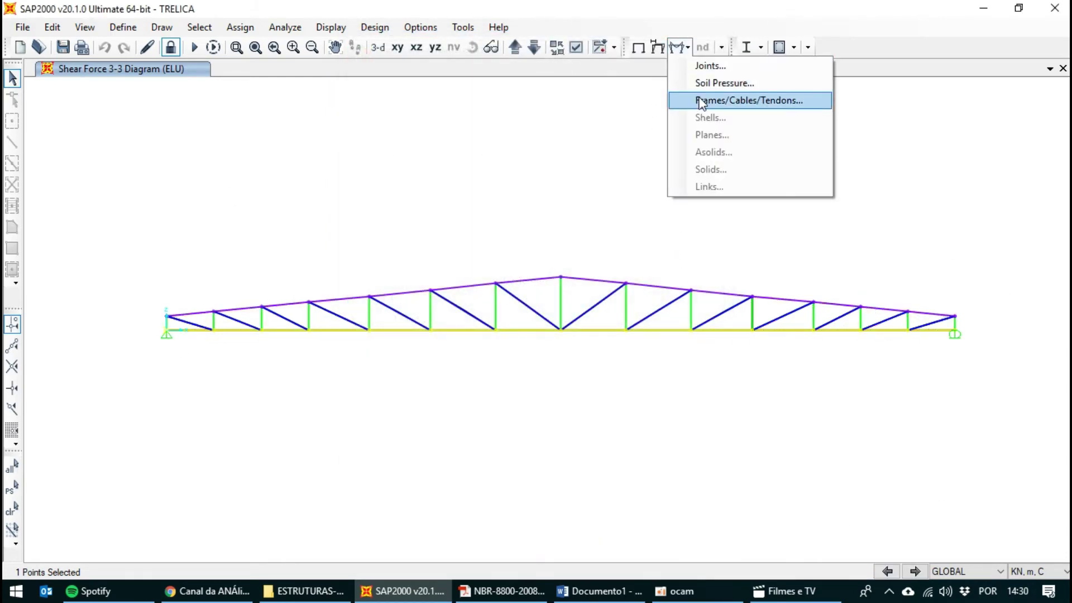
{"action": "left_click", "coordinate": [704, 101]}
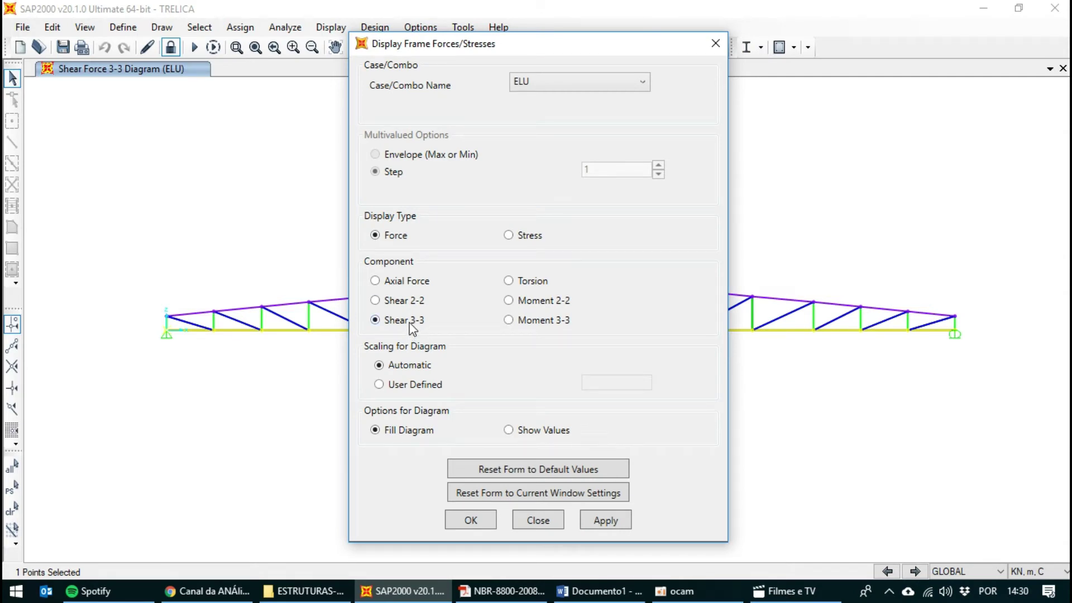
{"action": "left_click", "coordinate": [508, 281]}
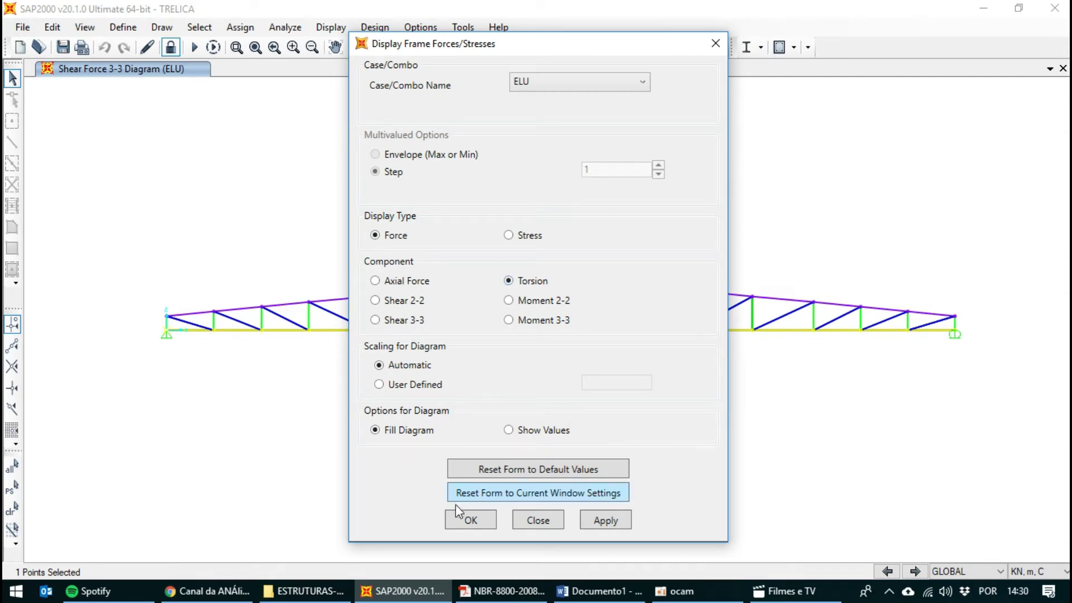
{"action": "left_click", "coordinate": [468, 520]}
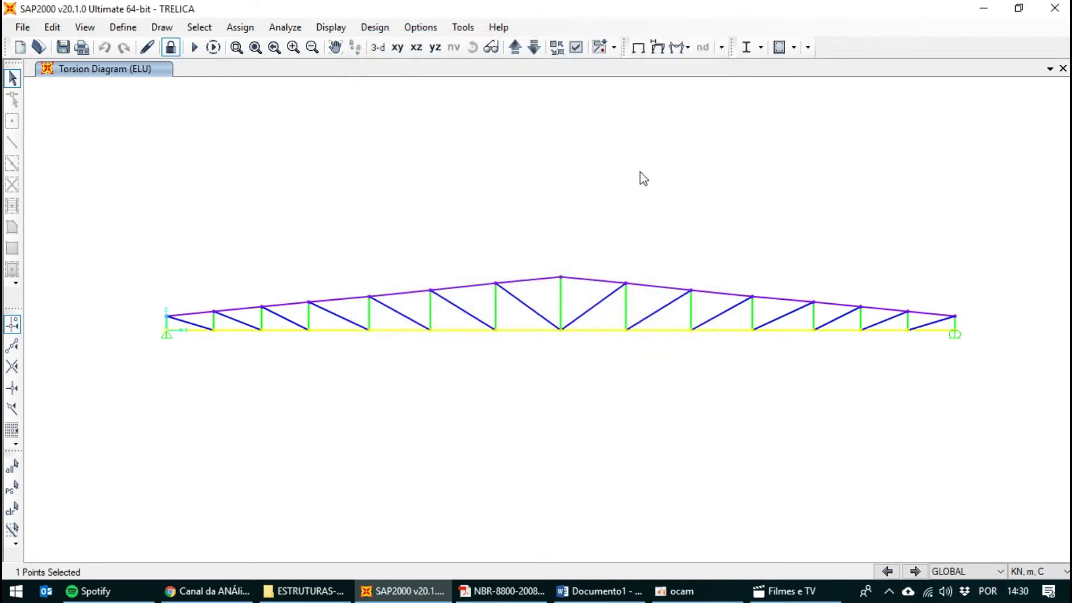
Step: Display the Moment 2-2 diagram of the frames for the ELU combination
{"action": "left_click", "coordinate": [687, 47]}
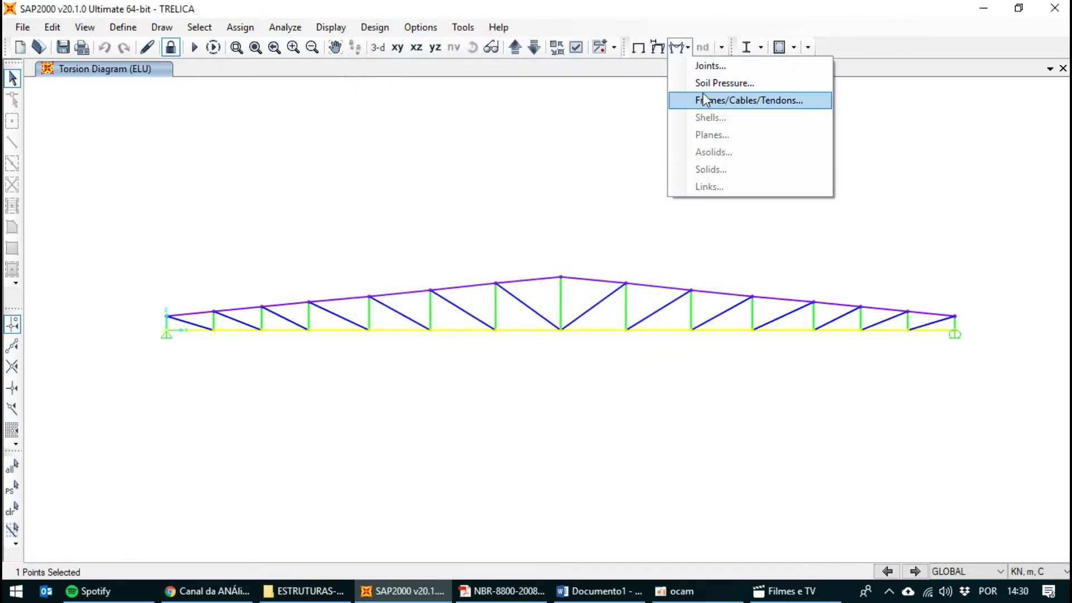
{"action": "left_click", "coordinate": [703, 92]}
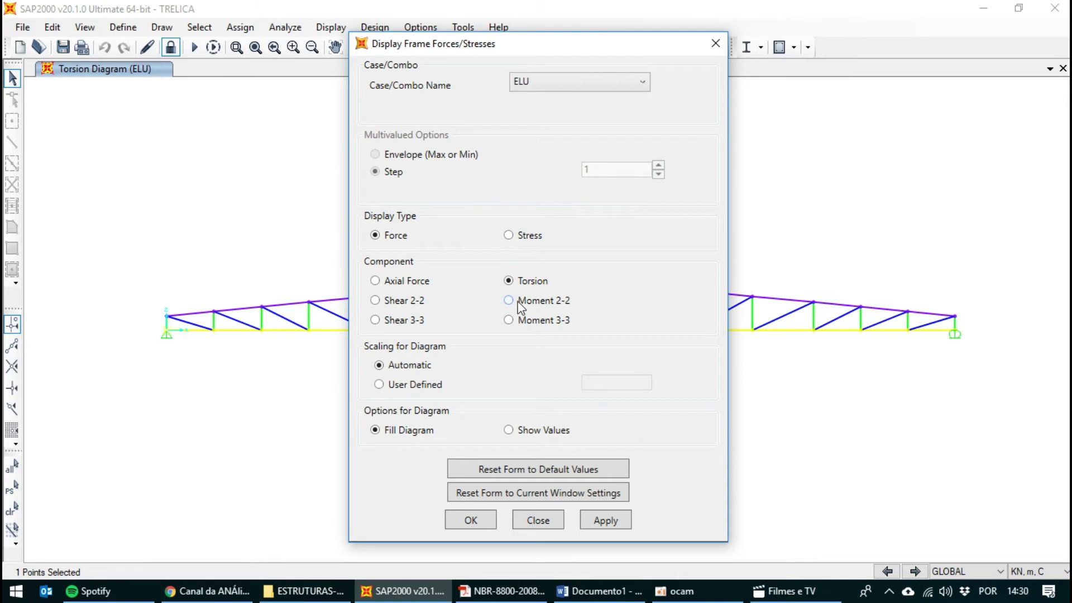
{"action": "left_click", "coordinate": [518, 305]}
{"action": "left_click", "coordinate": [470, 520]}
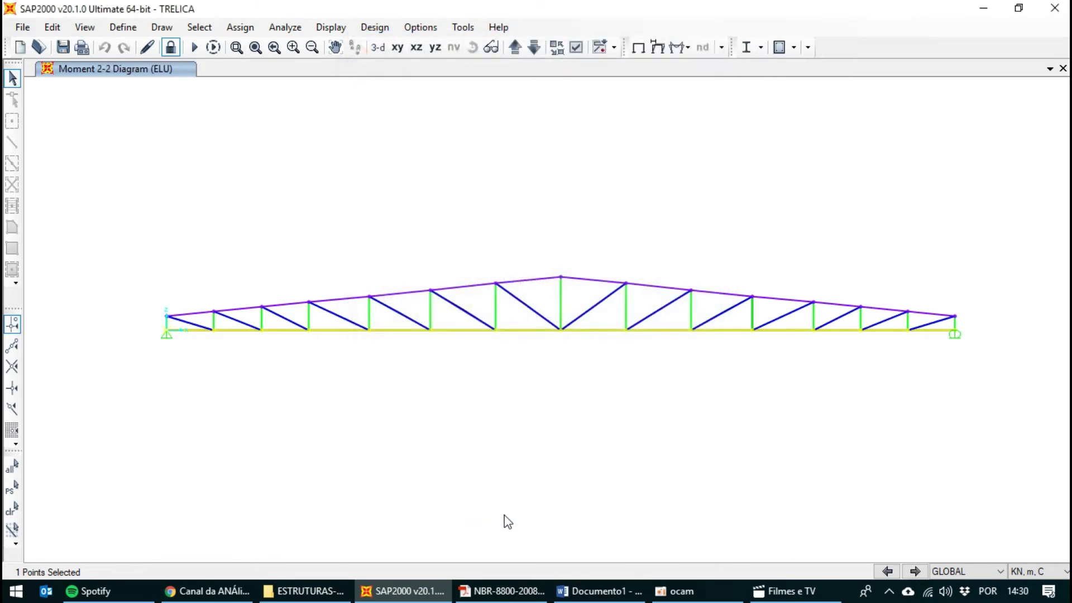
Step: Display the Moment 3-3 diagram of the frames for the ELU combination and inspect the moments along the top and bottom chords
{"action": "left_click", "coordinate": [687, 48]}
{"action": "left_click", "coordinate": [694, 100]}
{"action": "left_click", "coordinate": [549, 321]}
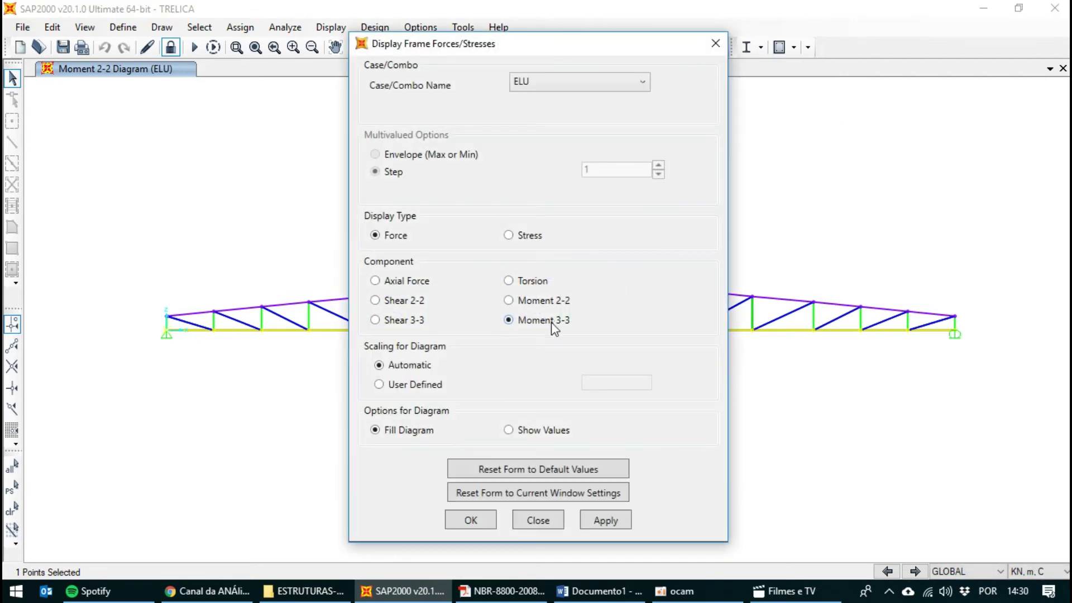
{"action": "left_click", "coordinate": [471, 519]}
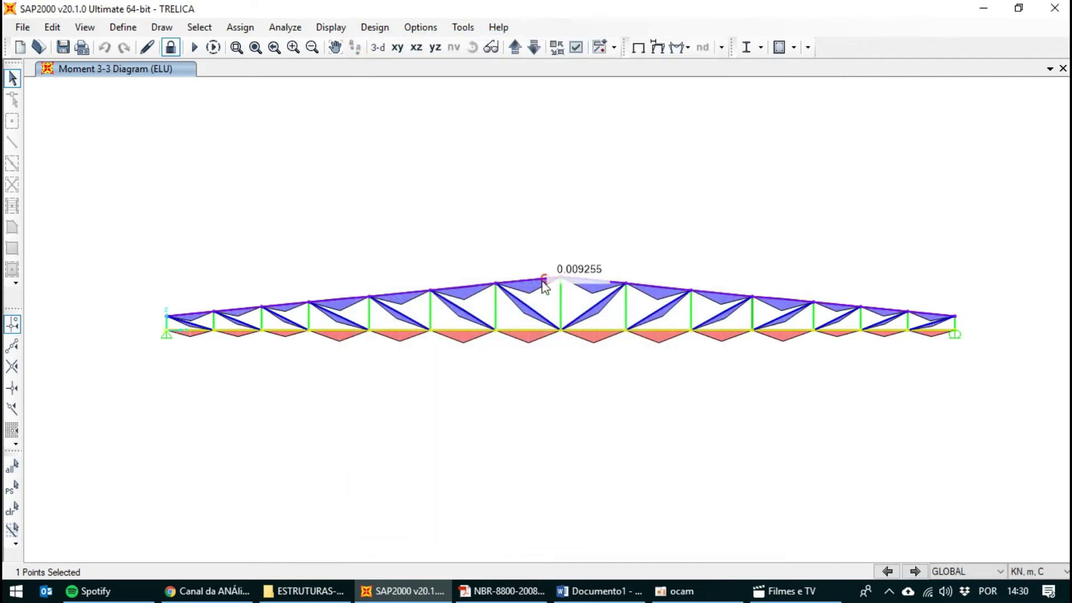
{"action": "mouse_move", "coordinate": [332, 304]}
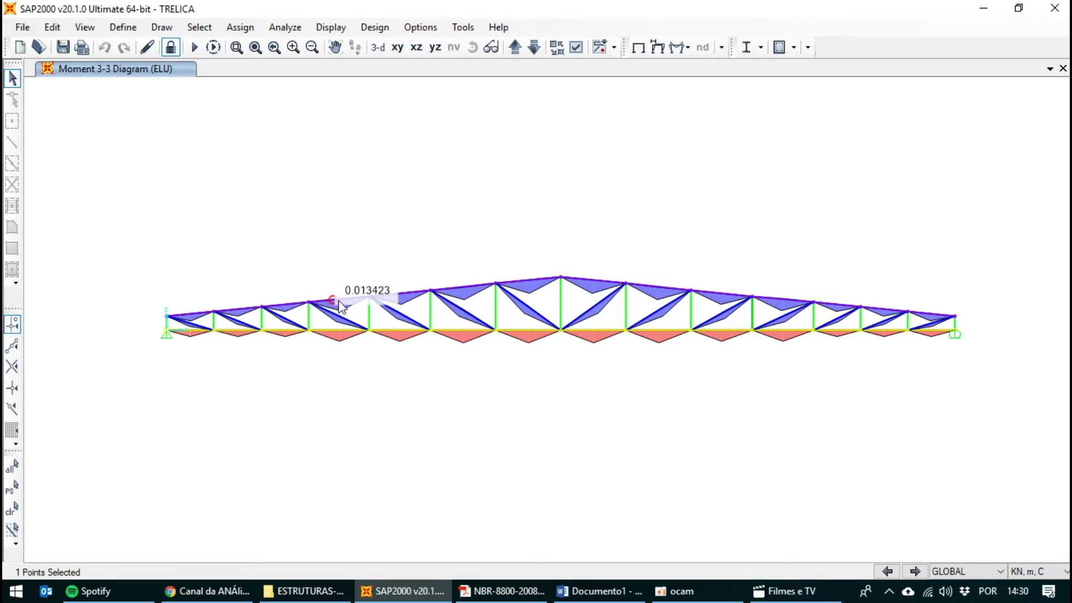
{"action": "mouse_move", "coordinate": [379, 330]}
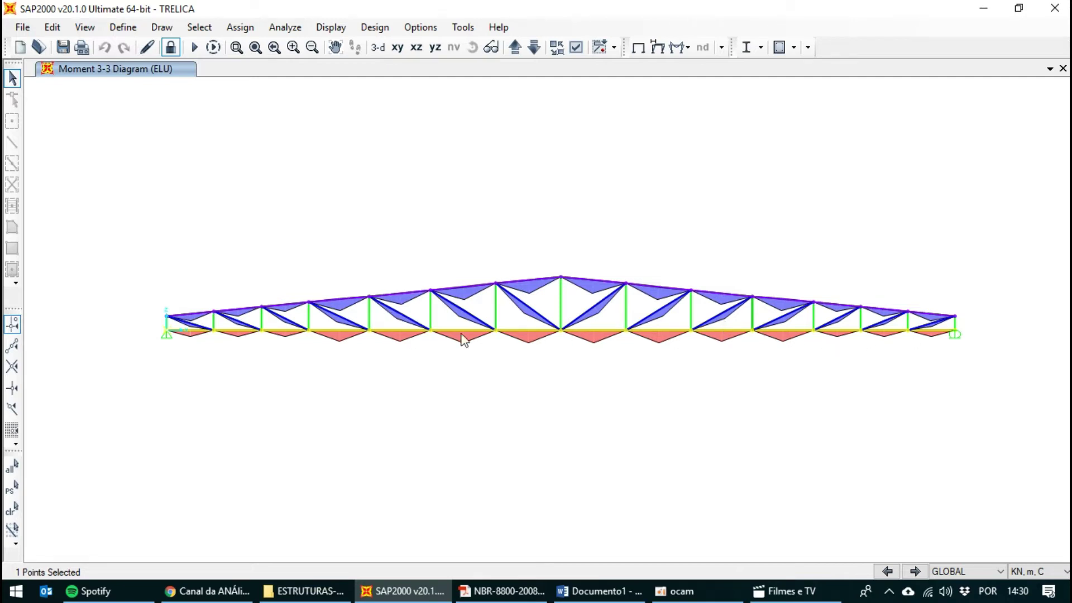
{"action": "mouse_move", "coordinate": [168, 330]}
{"action": "mouse_move", "coordinate": [528, 336]}
{"action": "mouse_move", "coordinate": [496, 286]}
Step: Display the truss's deformed shape for the ELS combination with the wire shadow turned off
{"action": "left_click", "coordinate": [659, 49]}
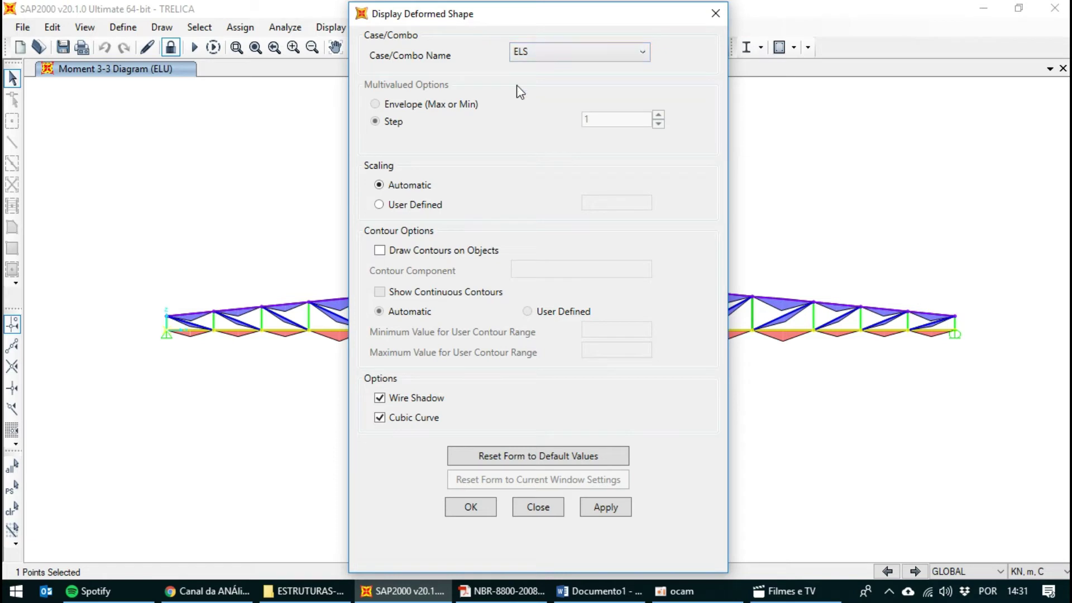
{"action": "left_click", "coordinate": [380, 399]}
{"action": "left_click", "coordinate": [382, 400]}
{"action": "left_click", "coordinate": [459, 508]}
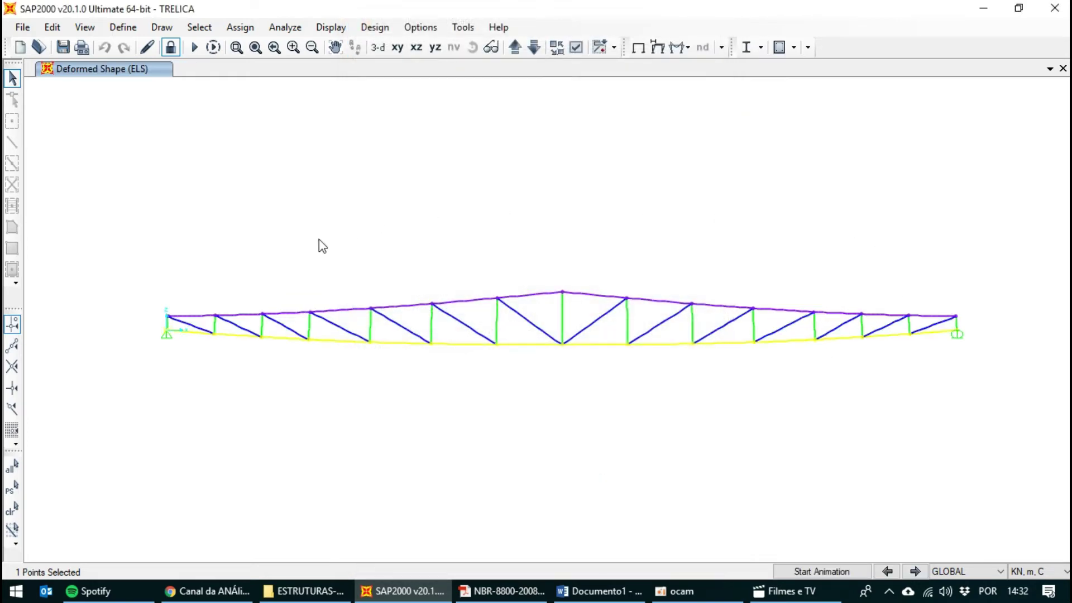
Step: Turn the wire shadow back on in the ELS deformed shape display
{"action": "left_click", "coordinate": [658, 47]}
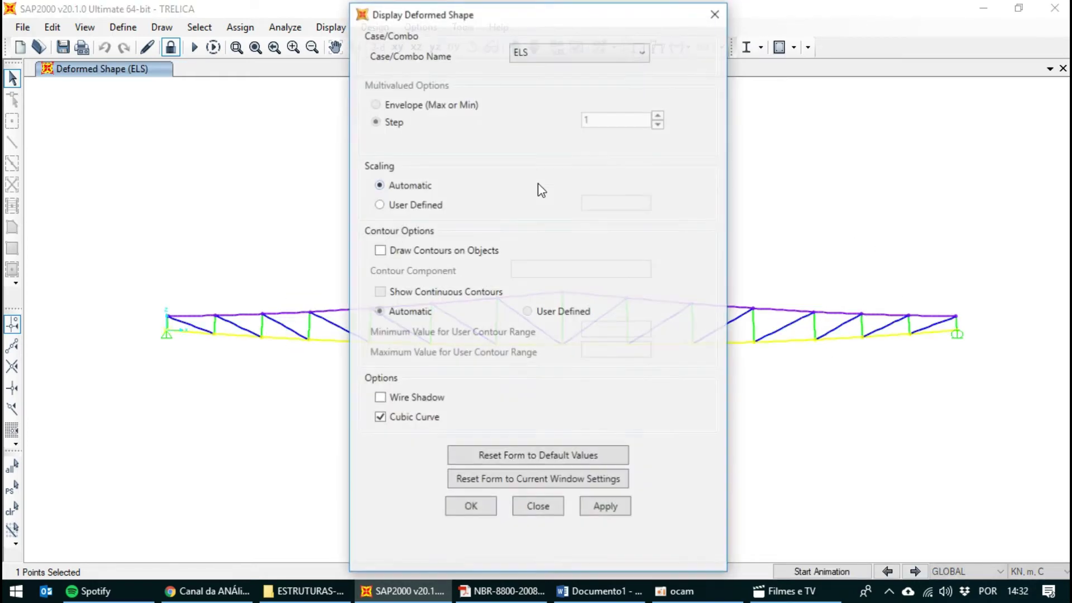
{"action": "left_click", "coordinate": [400, 400]}
{"action": "left_click", "coordinate": [469, 507]}
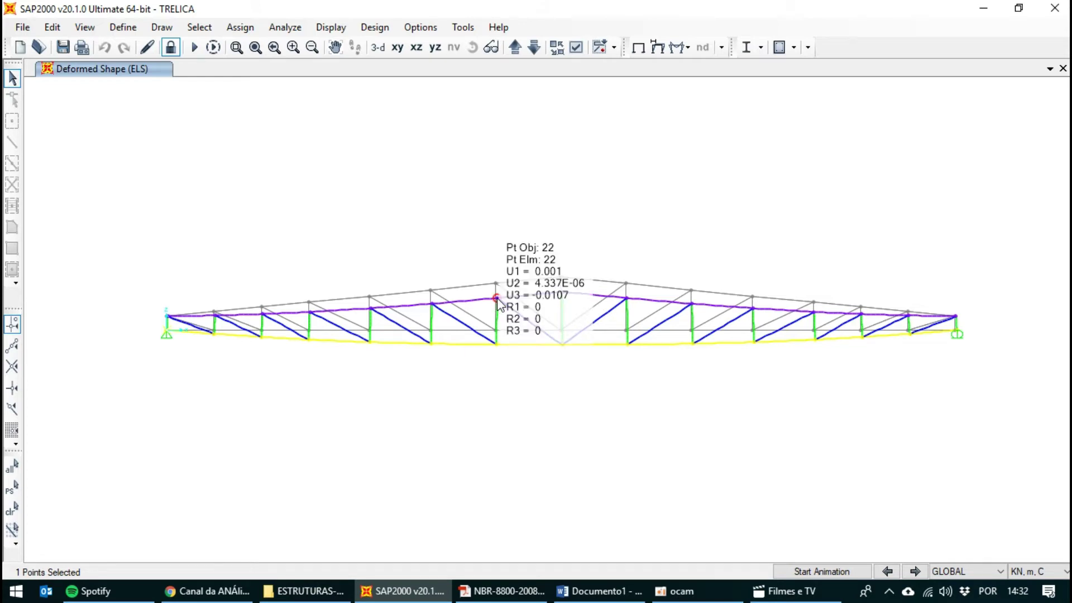
Step: Compare the axis sketches in the Word document with the displacements of the bottom chord's midspan joint in SAP2000
{"action": "left_click", "coordinate": [598, 591]}
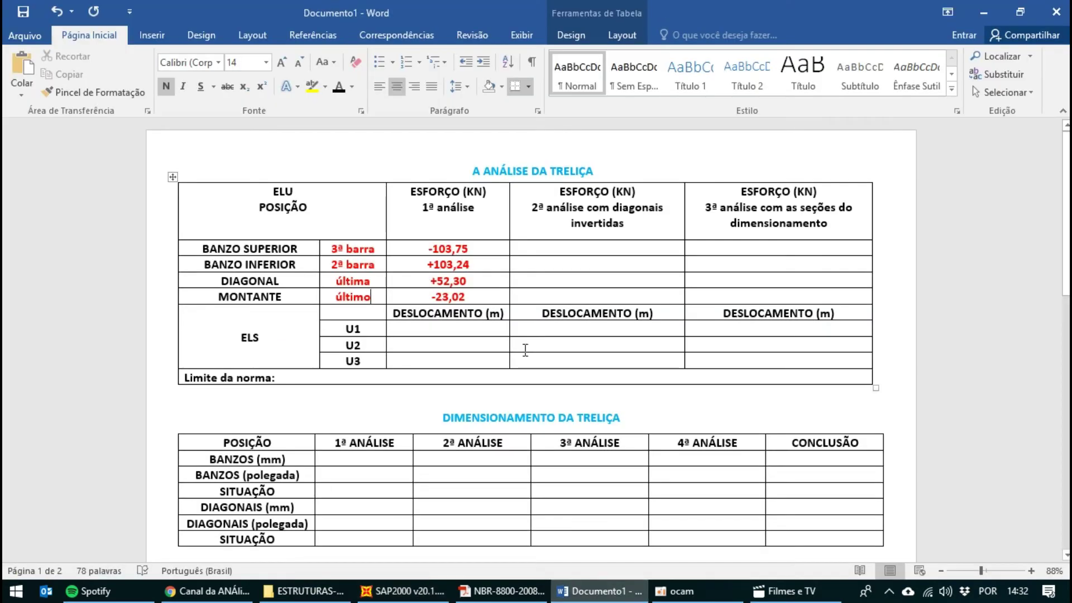
{"action": "scroll", "coordinate": [519, 338], "scroll_direction": "down", "scroll_amount": 10}
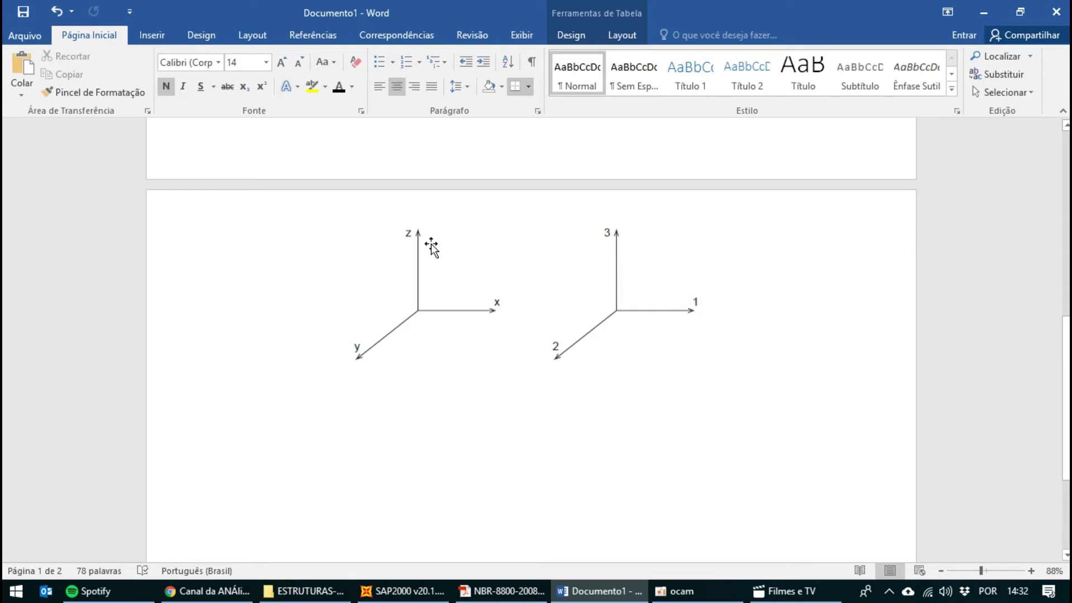
{"action": "left_click", "coordinate": [417, 598]}
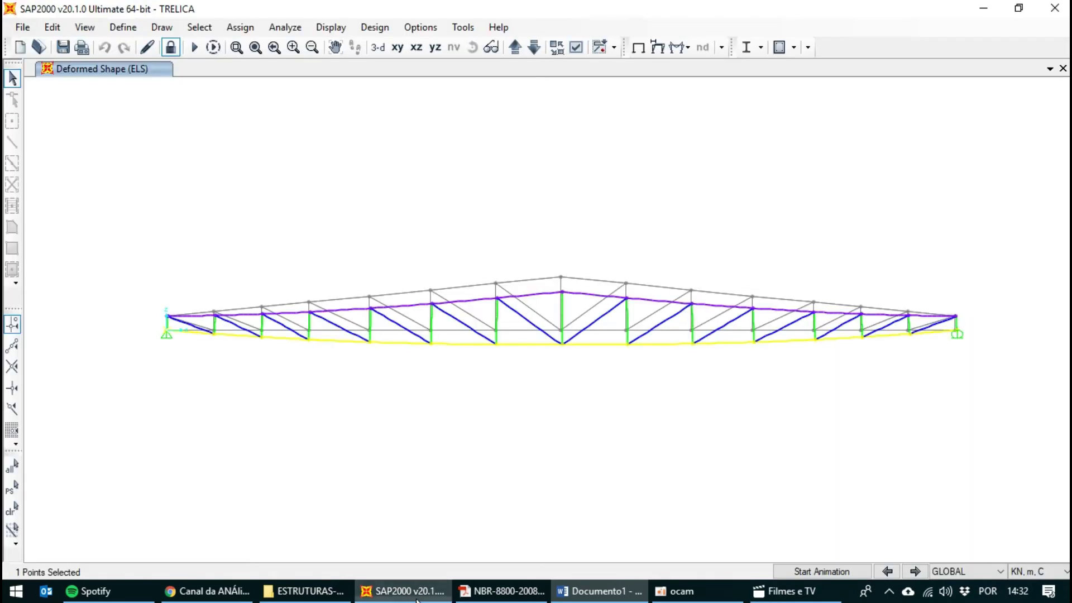
{"action": "mouse_move", "coordinate": [562, 346]}
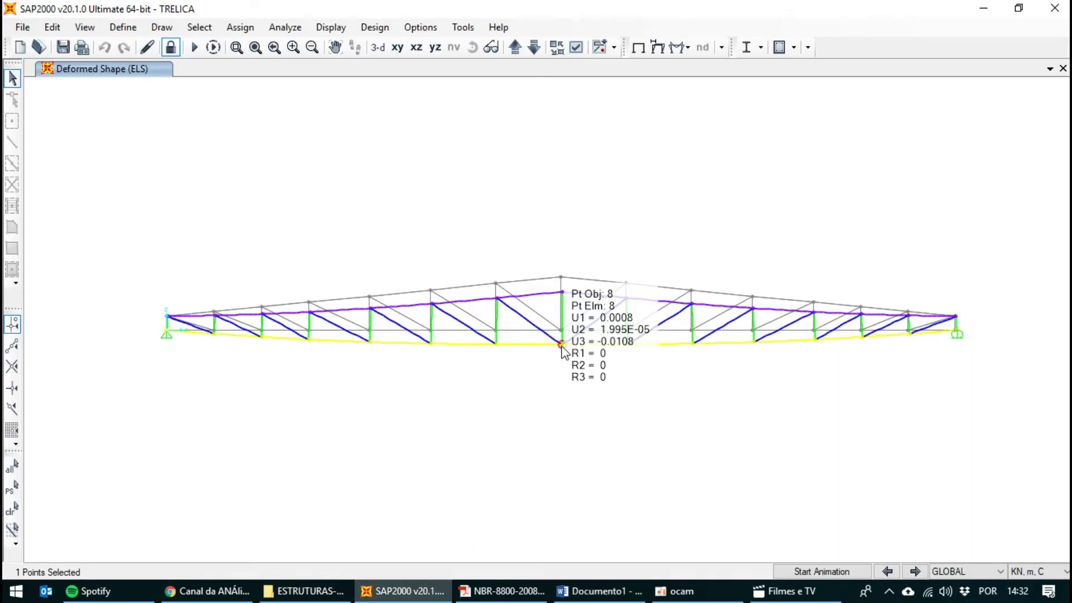
{"action": "left_click", "coordinate": [599, 592]}
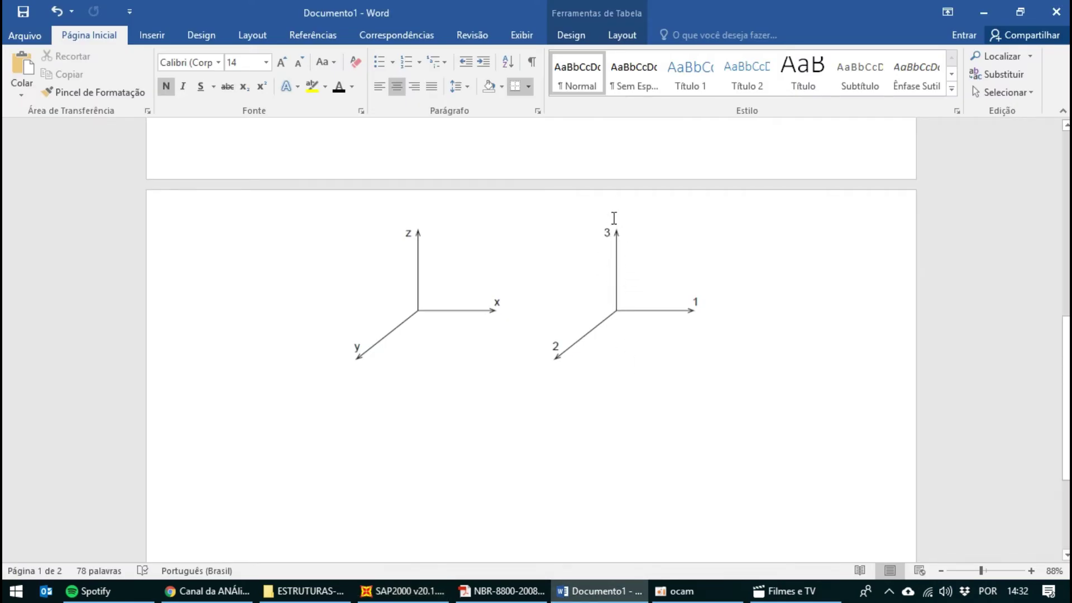
{"action": "left_click", "coordinate": [410, 591]}
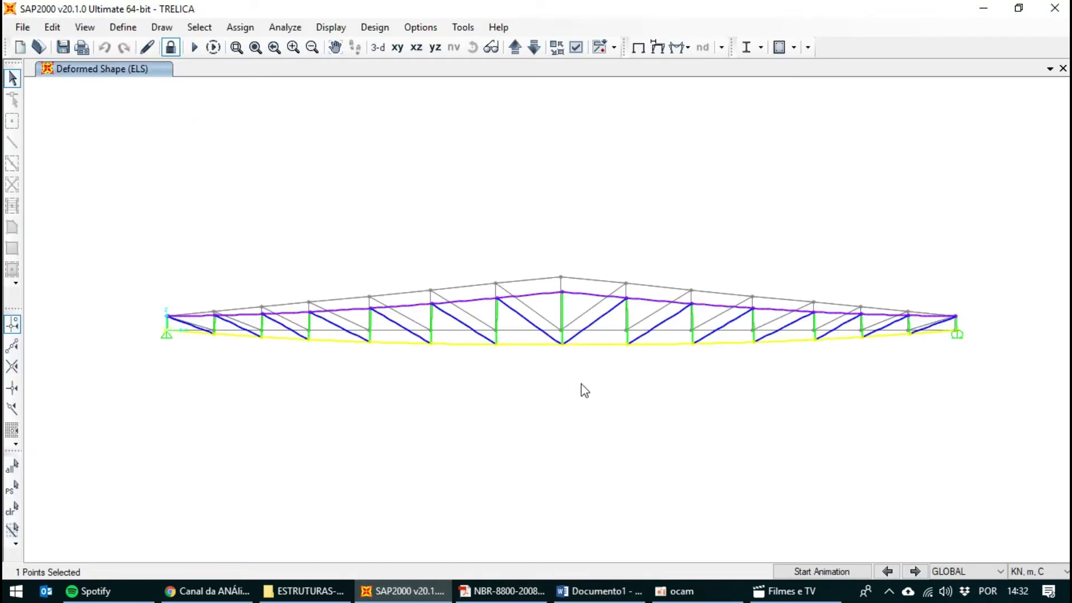
{"action": "mouse_move", "coordinate": [563, 345]}
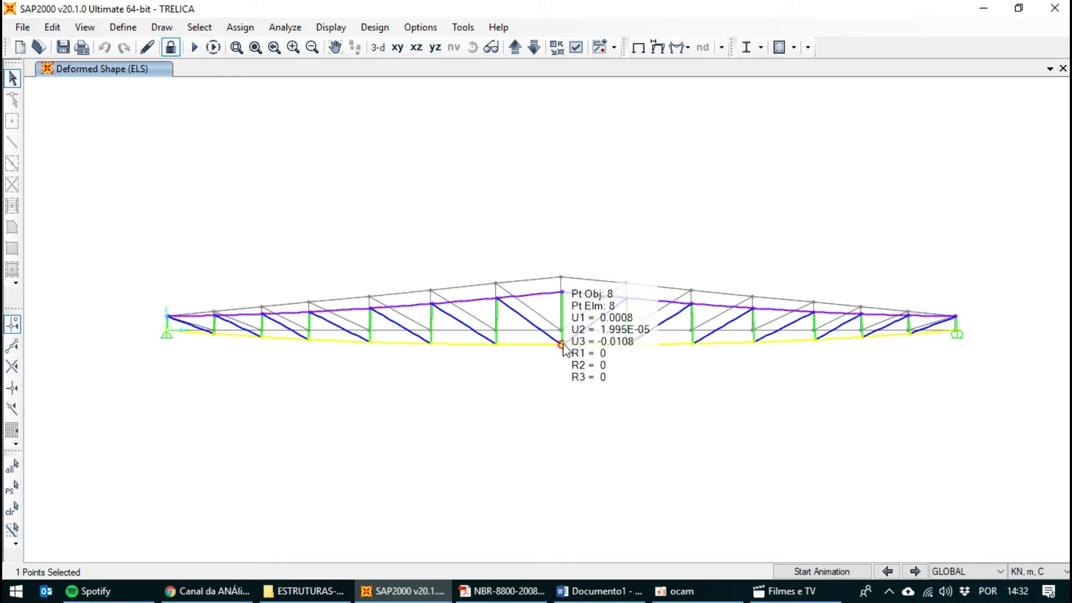
Step: Read the midspan bottom joint's displacements in SAP2000 and enter 0,0008 for U1 in the Word table's 1ª análise column
{"action": "left_click", "coordinate": [600, 591]}
{"action": "scroll", "coordinate": [559, 402], "scroll_direction": "up", "scroll_amount": 4}
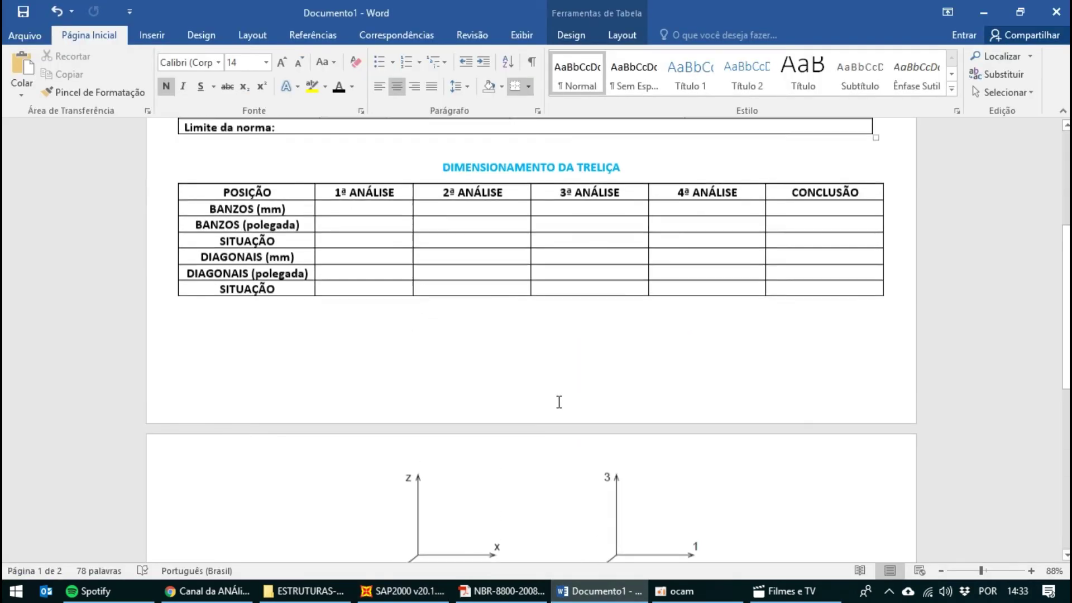
{"action": "scroll", "coordinate": [559, 403], "scroll_direction": "up", "scroll_amount": 4}
{"action": "left_click", "coordinate": [476, 330]}
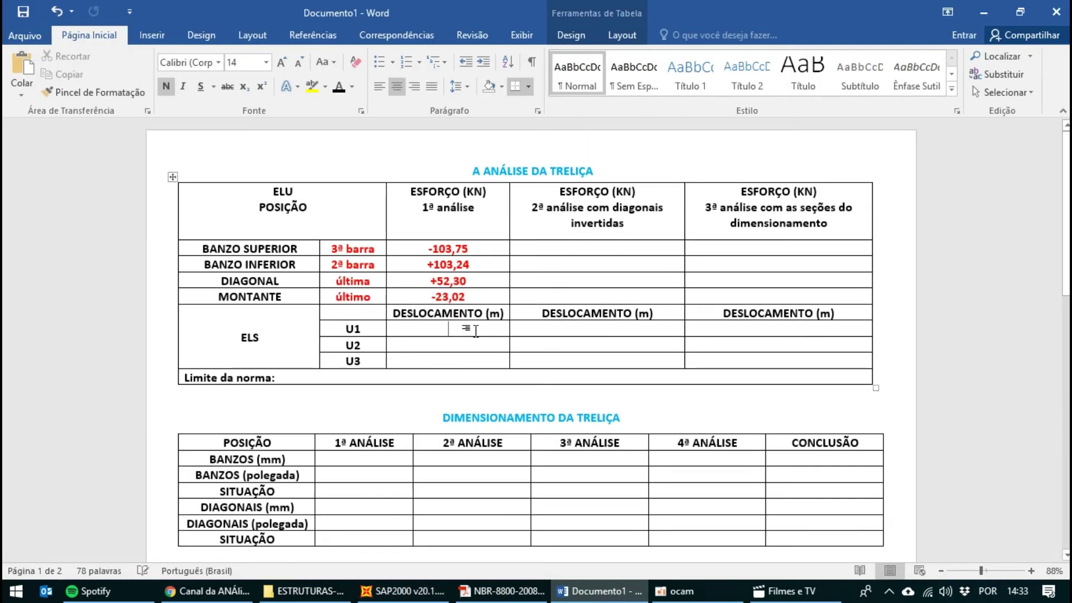
{"action": "key", "text": "alt+Tab"}
{"action": "mouse_move", "coordinate": [563, 347]}
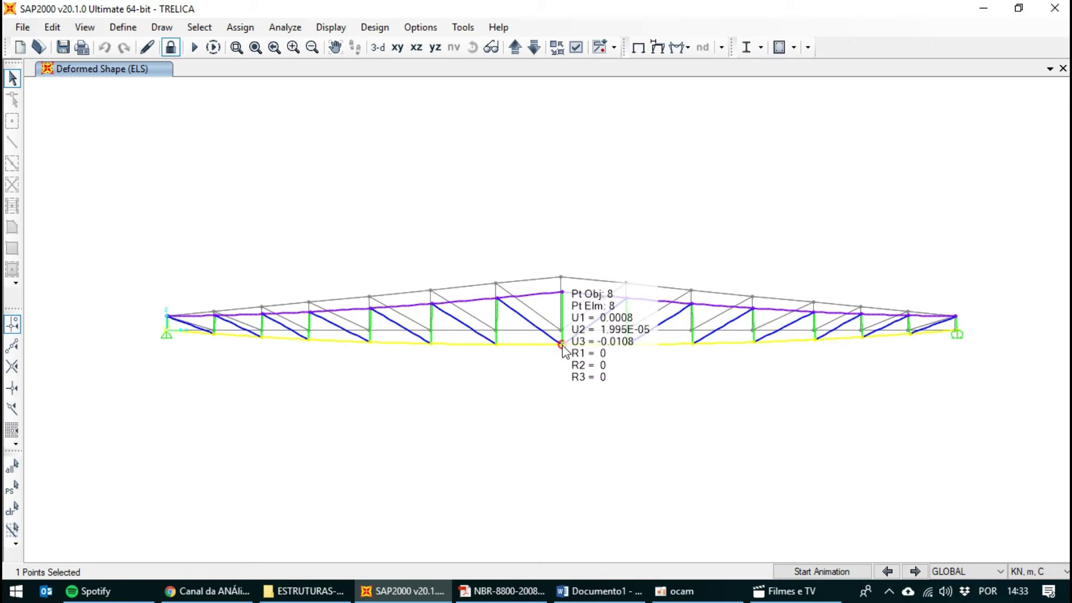
{"action": "key", "text": "alt+Tab"}
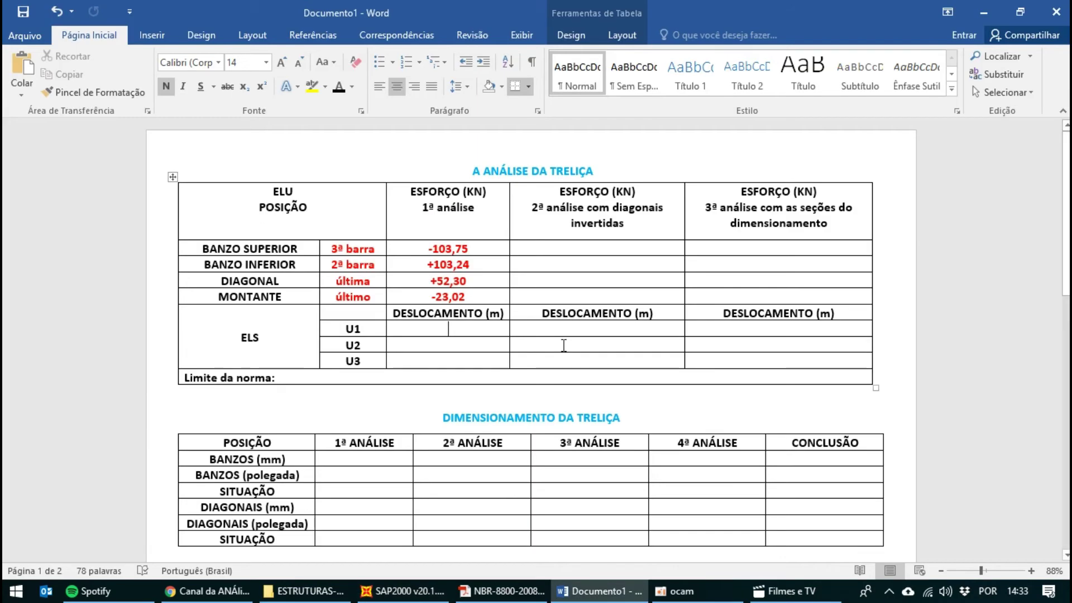
{"action": "type", "text": "0,00"}
{"action": "key", "text": "alt+Tab"}
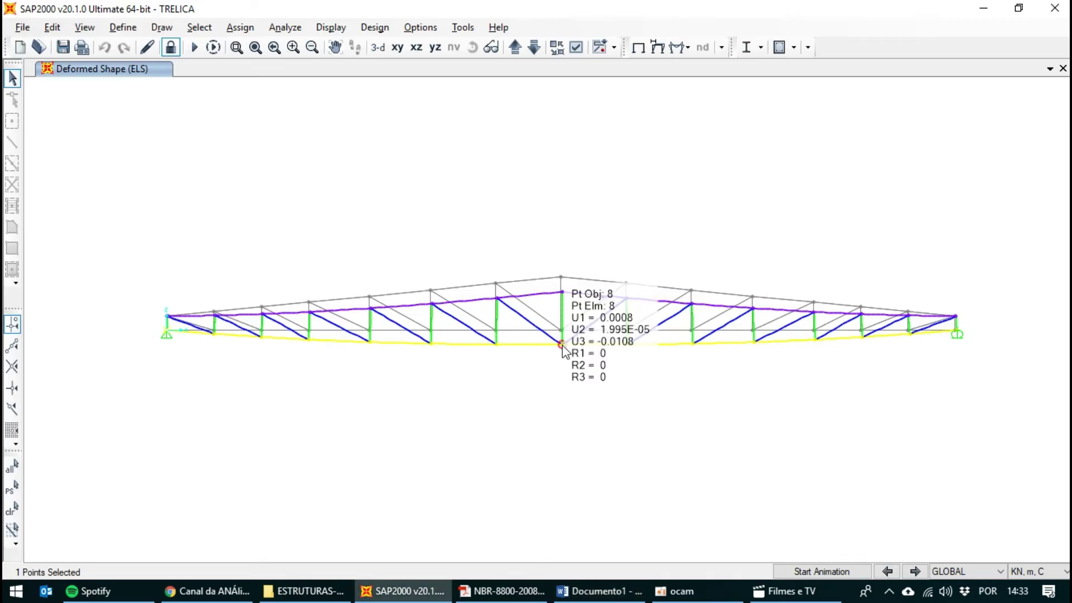
{"action": "key", "text": "alt+Tab"}
{"action": "type", "text": "08"}
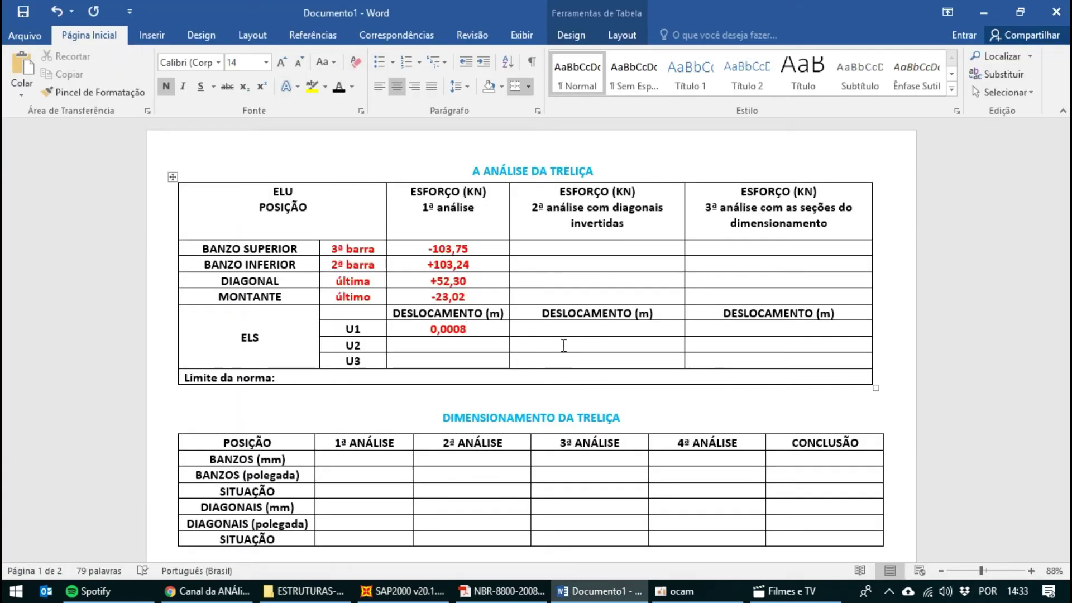
Step: Check the midspan joint's U2 displacement in SAP2000 and enter 1,995x10-5 for U2 in the Word table's 1ª análise column
{"action": "key", "text": "alt+Tab"}
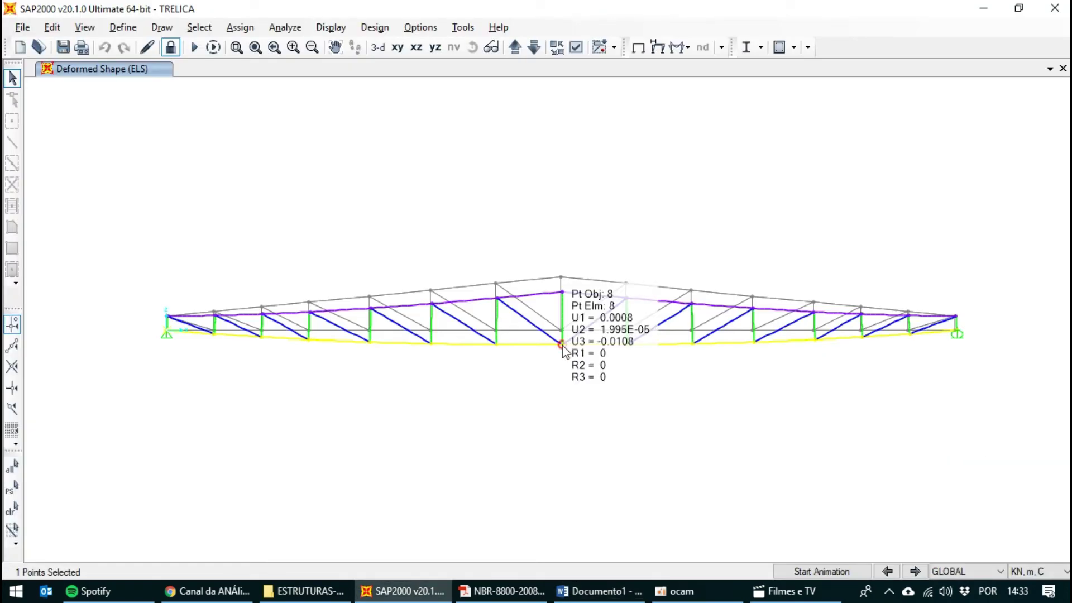
{"action": "key", "text": "alt+Tab"}
{"action": "key", "text": "alt+Tab"}
{"action": "key", "text": "alt+Tab"}
{"action": "type", "text": "995x"}
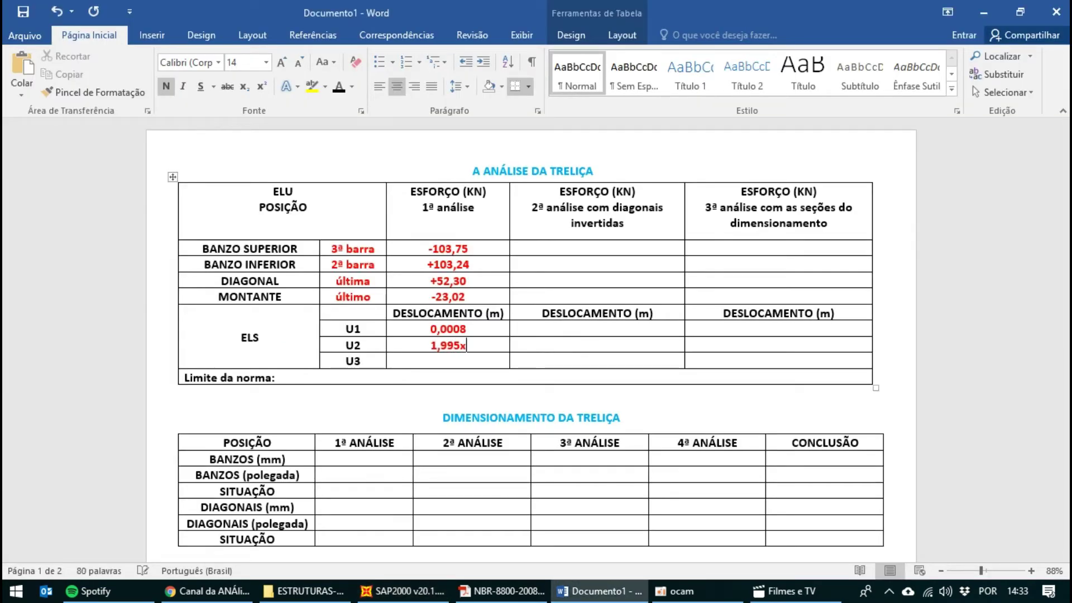
{"action": "type", "text": "10-5"}
{"action": "key", "text": "alt+Tab"}
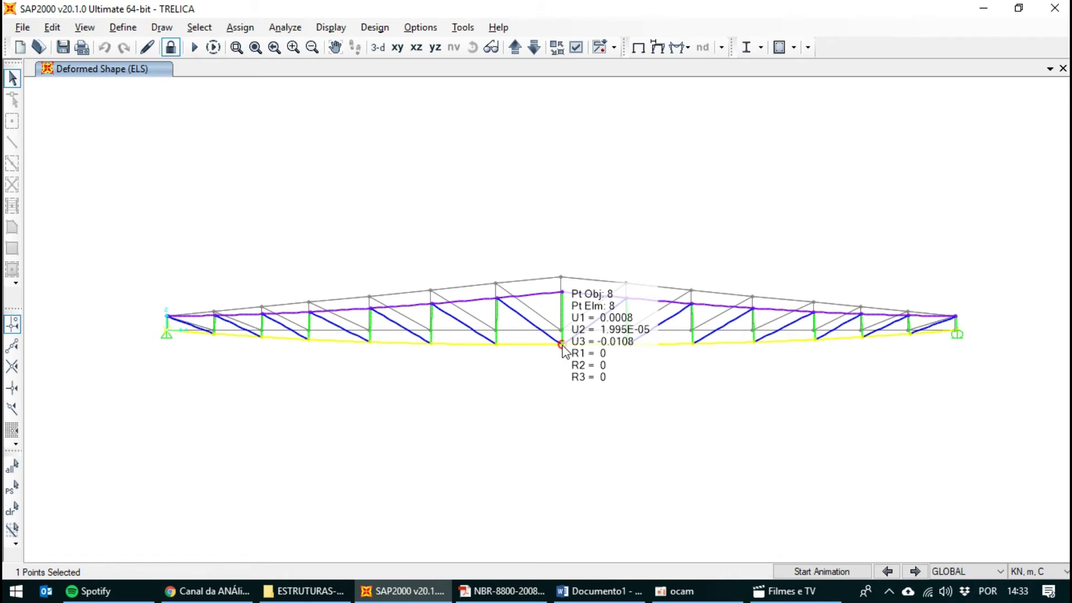
{"action": "key", "text": "alt+Tab"}
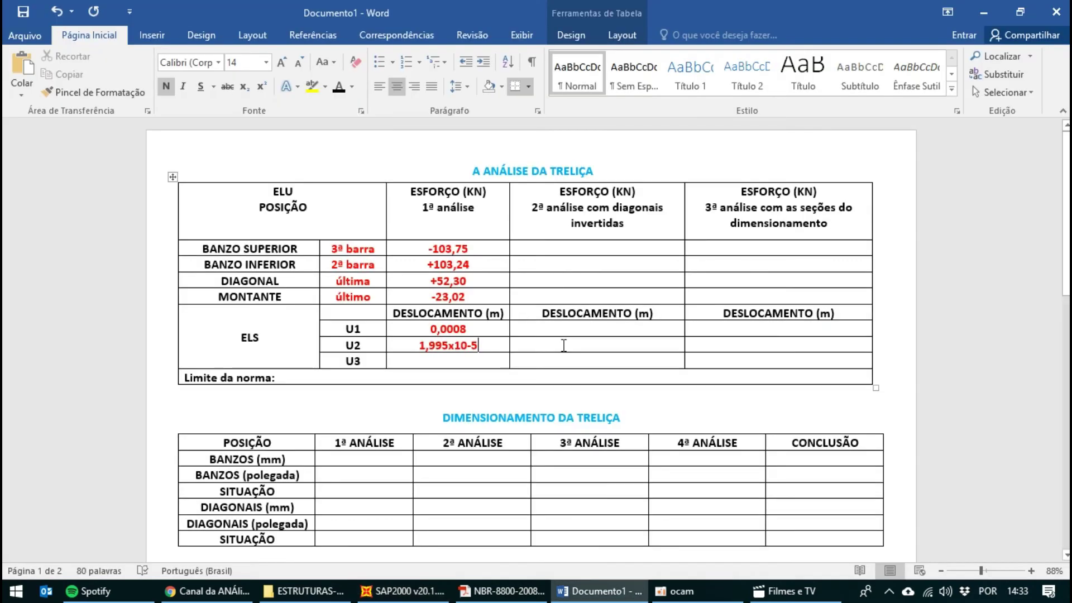
Step: Check the midspan joint's U3 displacement in SAP2000 and enter -0,0108 for U3 in the Word table's 1ª análise column
{"action": "key", "text": "alt+Tab"}
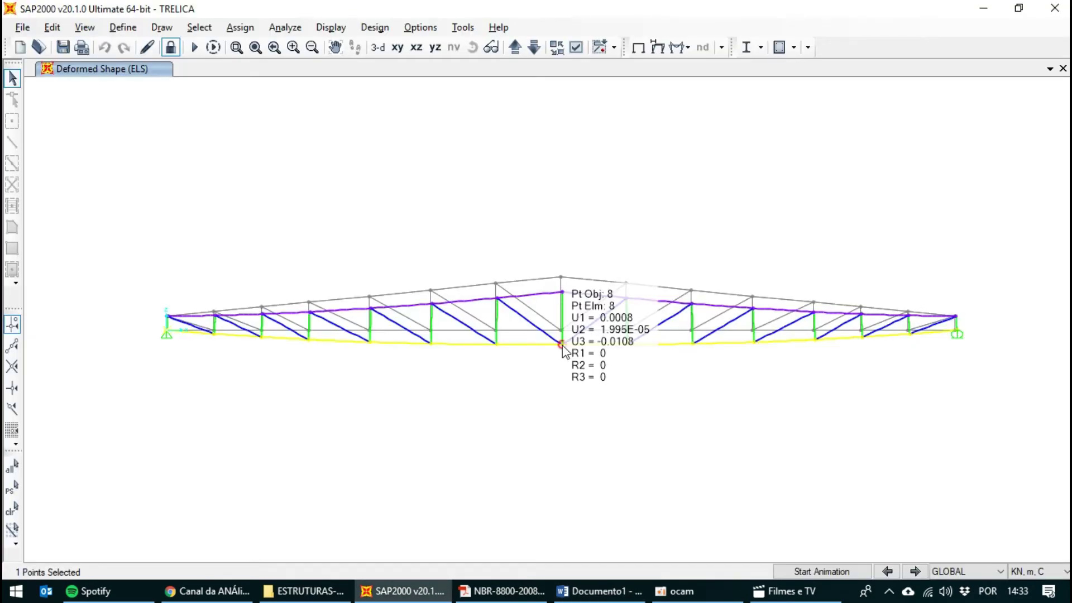
{"action": "key", "text": "alt+Tab"}
{"action": "type", "text": "0"}
{"action": "key", "text": "alt+Tab"}
{"action": "key", "text": "alt+Tab"}
{"action": "key", "text": "BackSpace"}
{"action": "type", "text": "-0,0"}
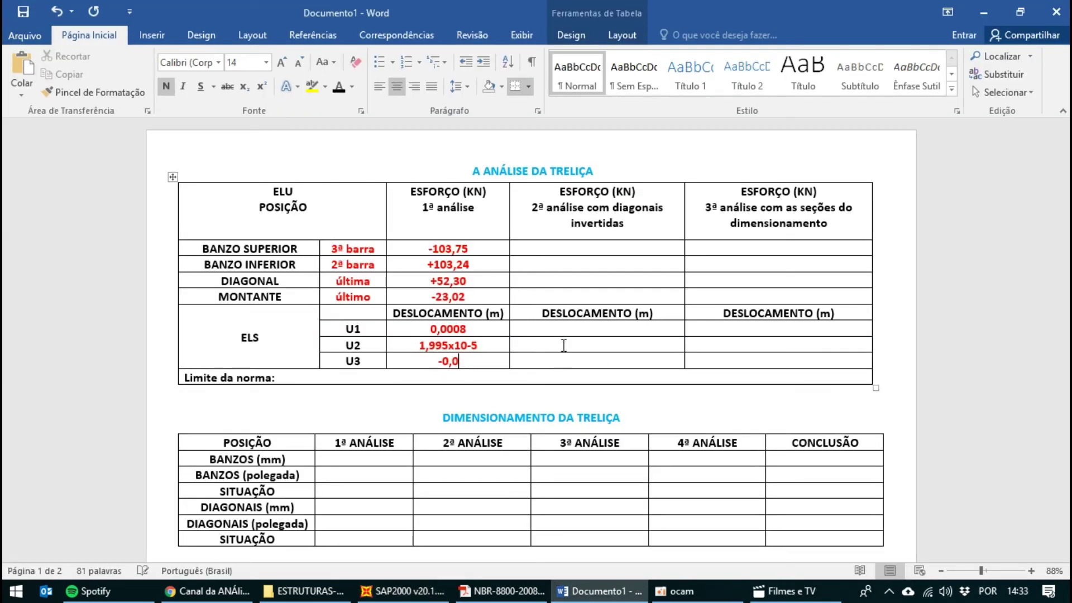
{"action": "key", "text": "alt+Tab"}
{"action": "key", "text": "alt+Tab"}
{"action": "type", "text": "108"}
{"action": "left_click", "coordinate": [496, 333]}
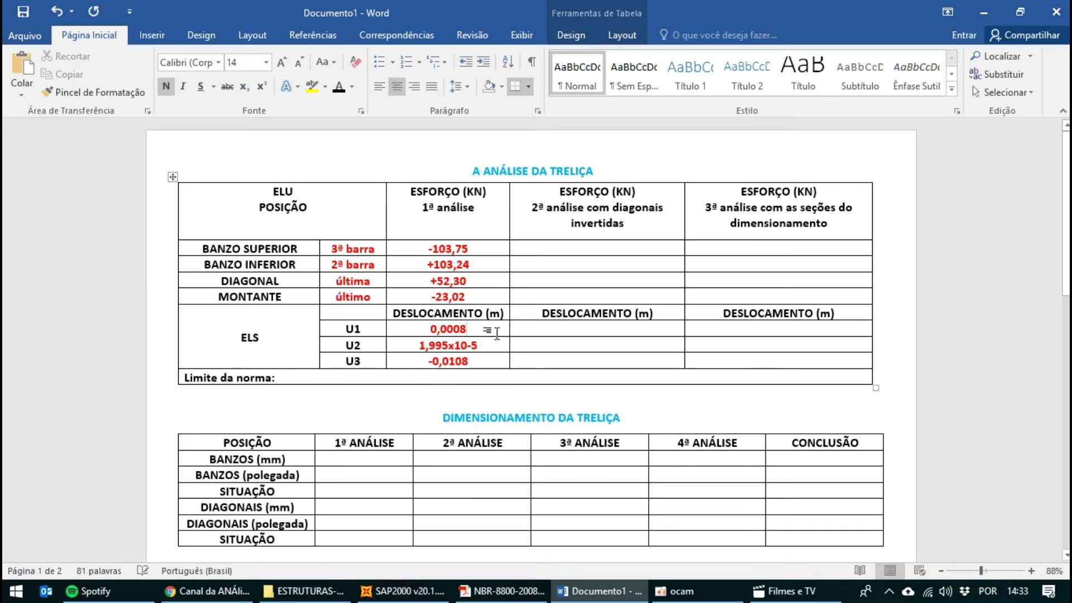
Step: Switch to SAP2000 and unlock the truss model, accepting deletion of the analysis results
{"action": "key", "text": "alt+Tab"}
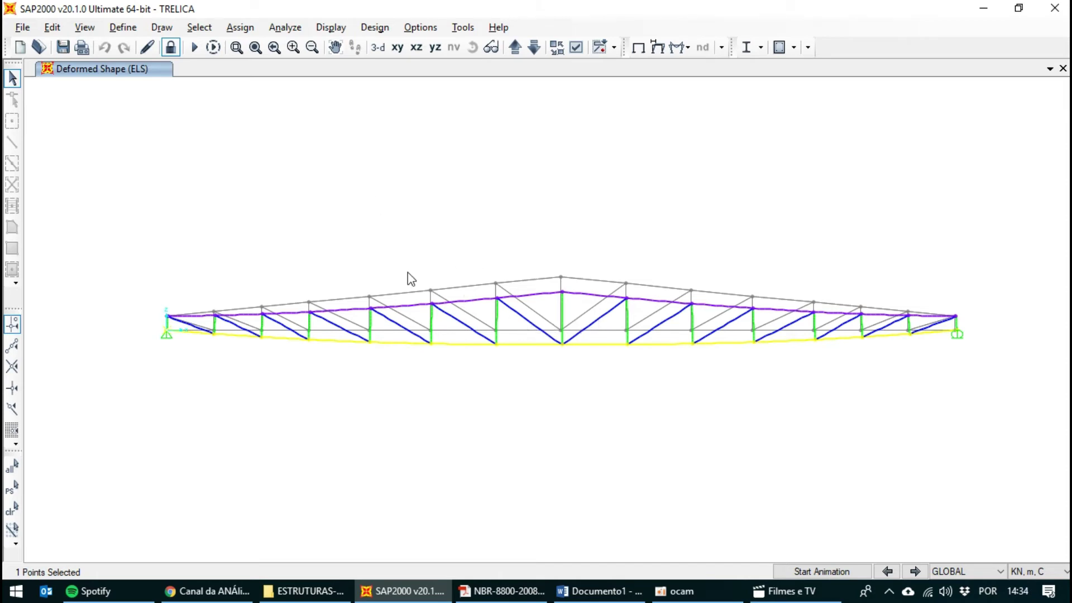
{"action": "left_click", "coordinate": [170, 47]}
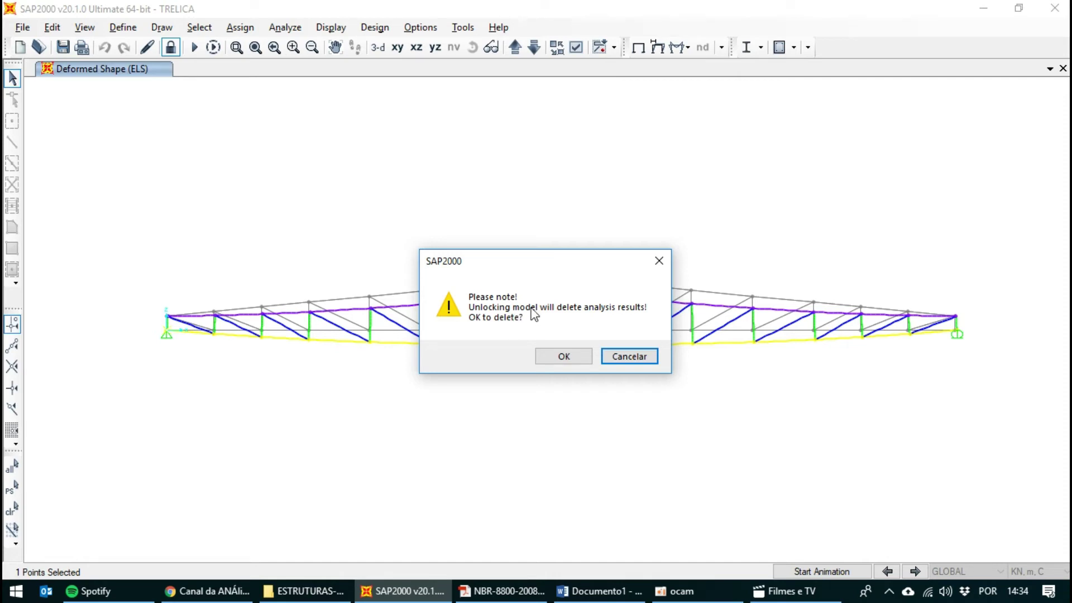
{"action": "left_click", "coordinate": [557, 358]}
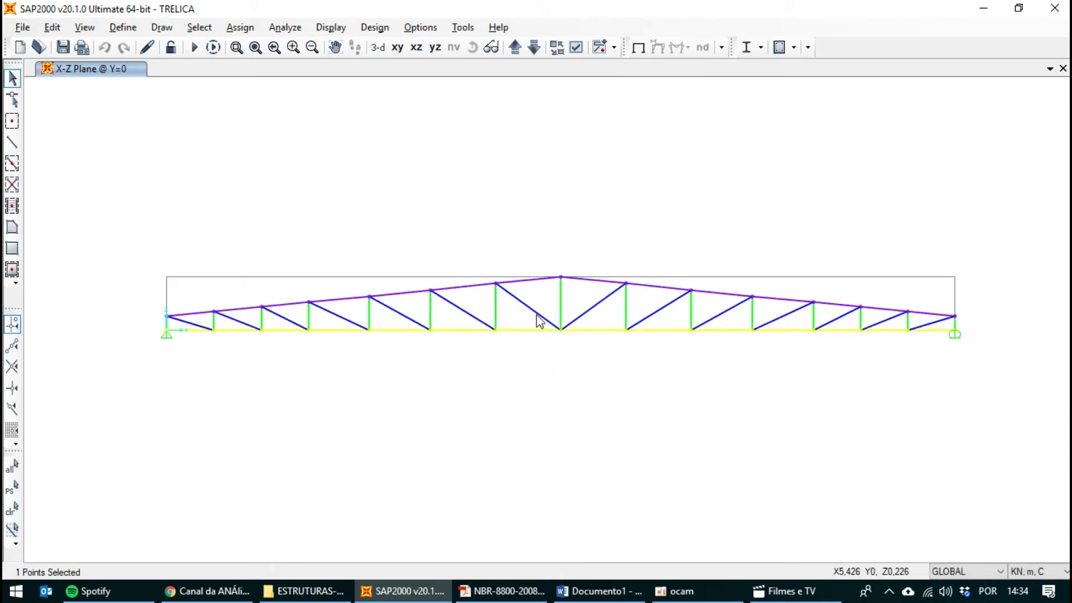
Step: Delete the four central diagonals of the truss, two on each side of midspan
{"action": "left_click", "coordinate": [535, 312]}
{"action": "left_click", "coordinate": [474, 317]}
{"action": "left_click", "coordinate": [588, 317]}
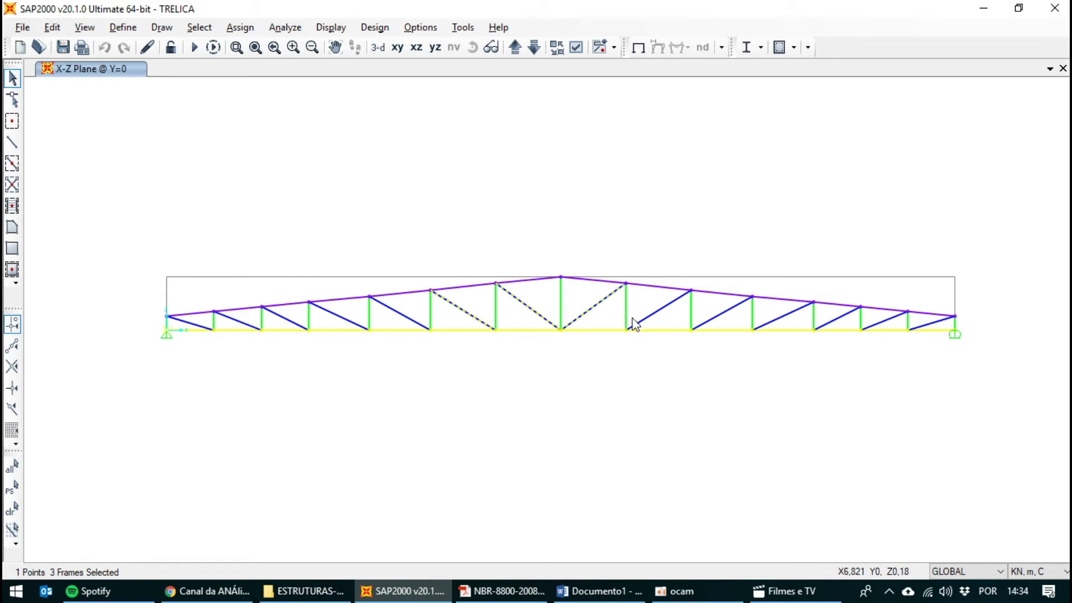
{"action": "left_click", "coordinate": [643, 321]}
{"action": "key", "text": "Delete"}
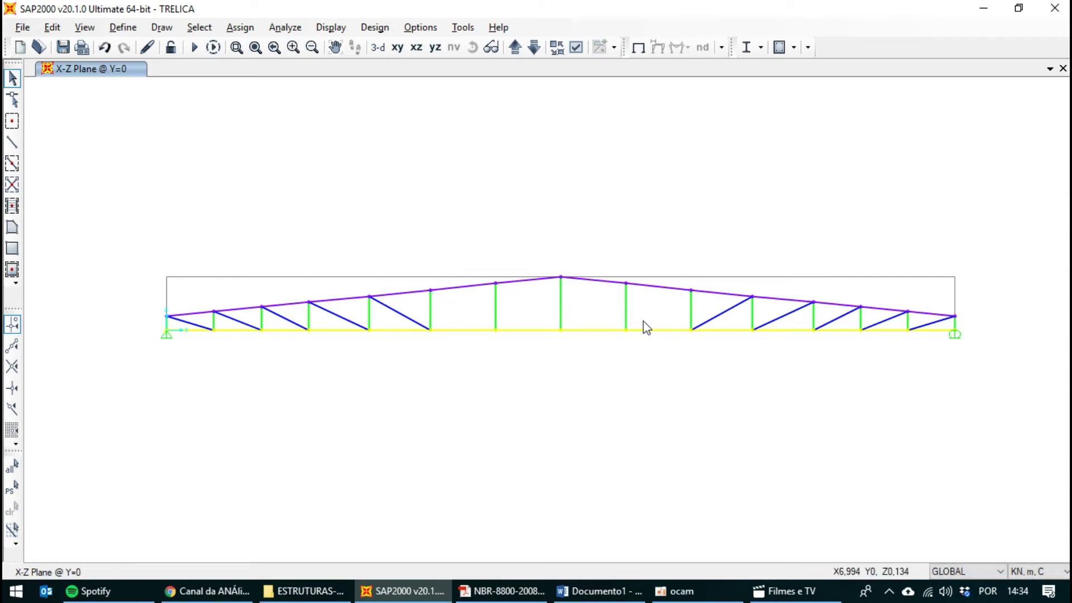
Step: Draw four straight frame diagonals with inverted orientation in the central panels, each rising from the bottom chord toward the ridge
{"action": "left_click", "coordinate": [12, 142]}
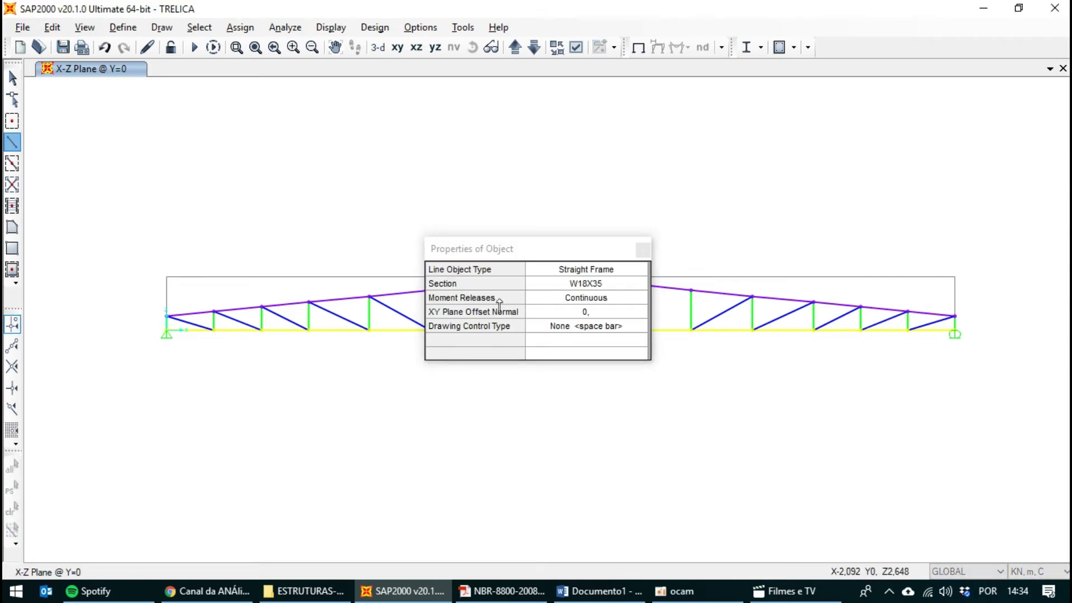
{"action": "left_click_drag", "start_coordinate": [549, 252], "coordinate": [835, 101]}
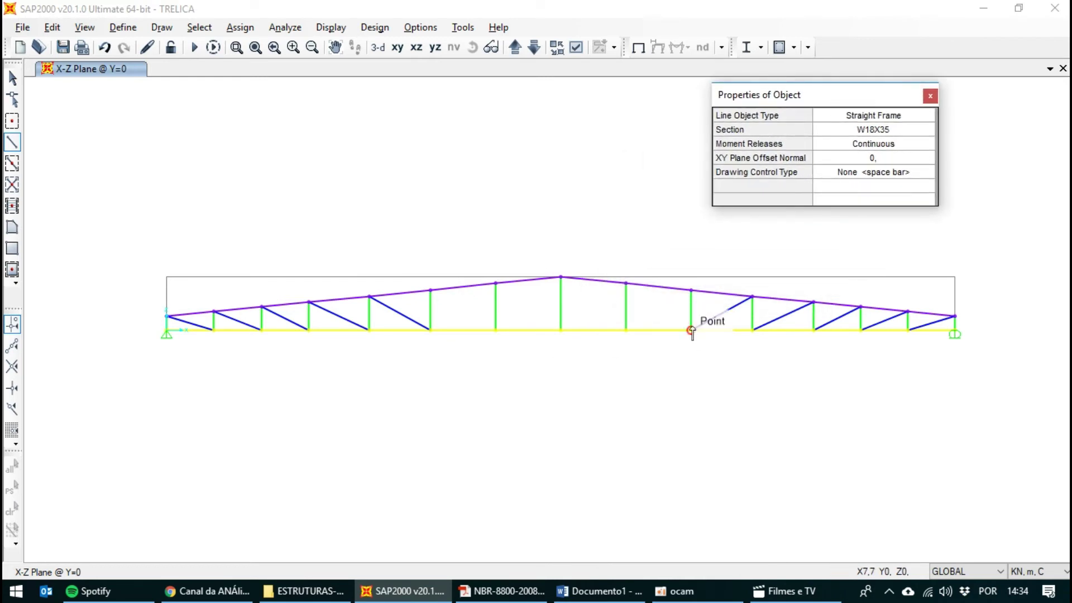
{"action": "left_click", "coordinate": [692, 330]}
{"action": "double_click", "coordinate": [626, 283]}
{"action": "left_click", "coordinate": [626, 330]}
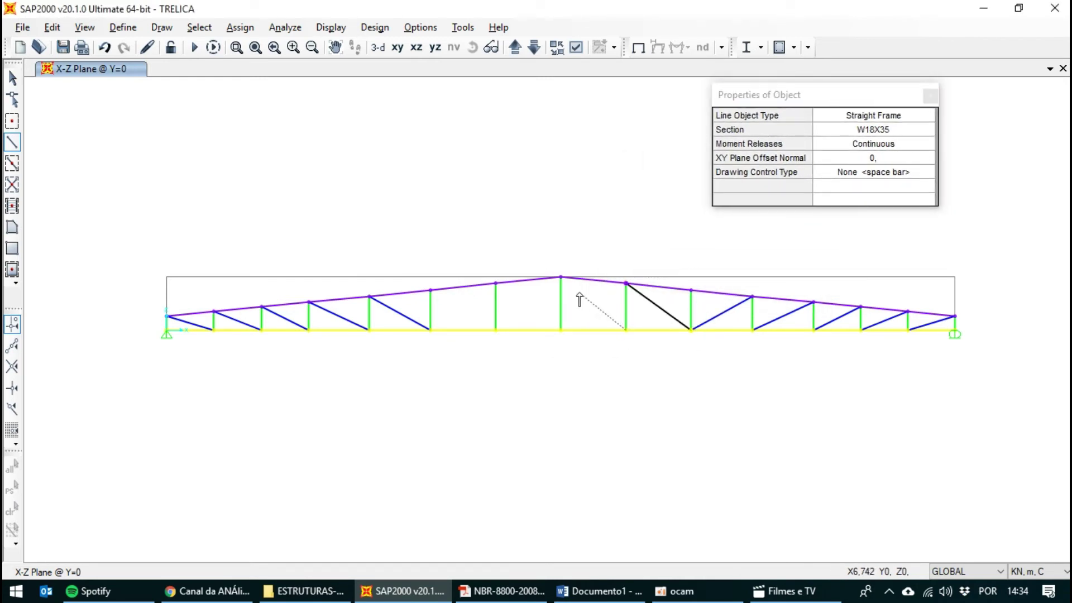
{"action": "double_click", "coordinate": [560, 278]}
{"action": "left_click", "coordinate": [430, 329]}
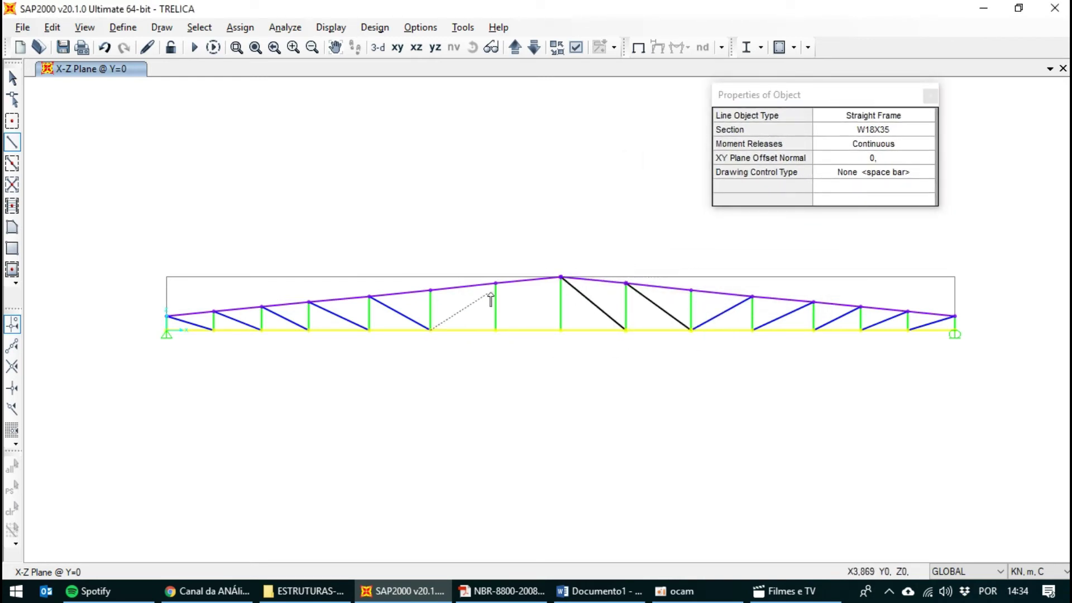
{"action": "double_click", "coordinate": [495, 283]}
{"action": "left_click", "coordinate": [495, 329]}
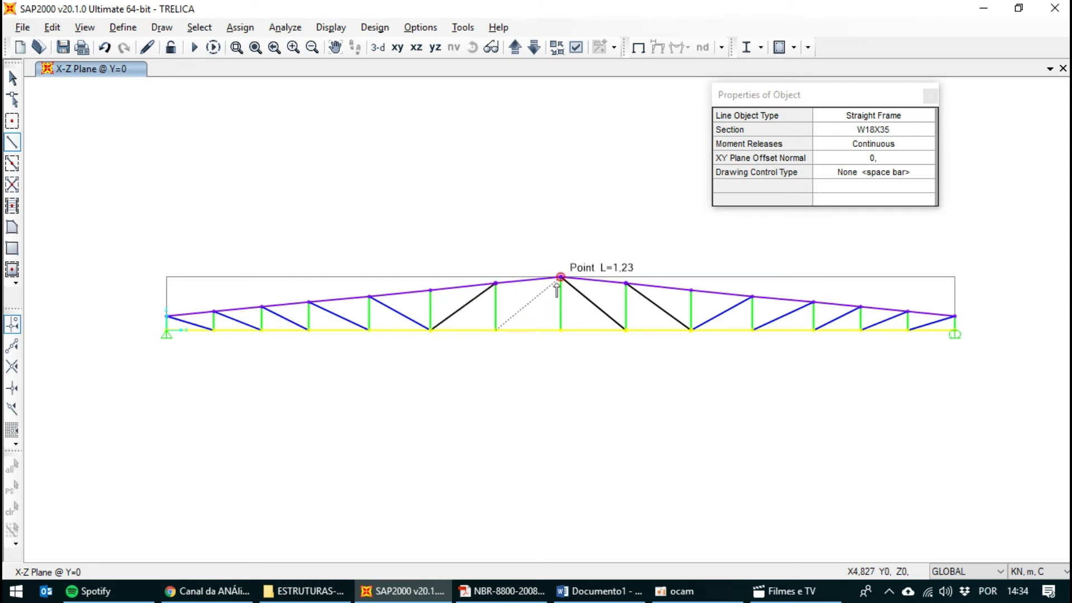
{"action": "double_click", "coordinate": [561, 277]}
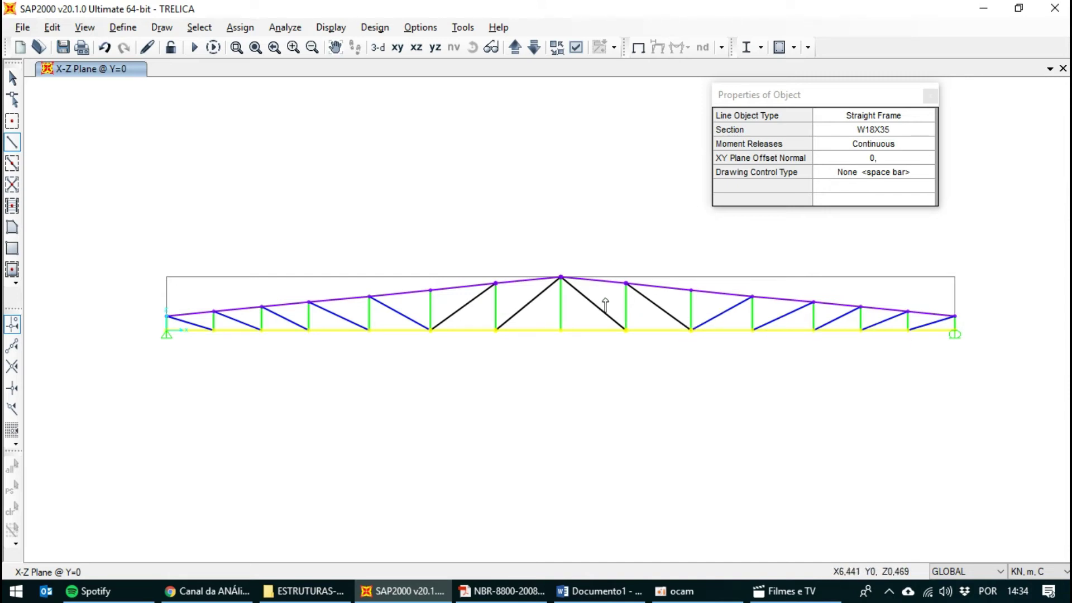
{"action": "key", "text": "Escape"}
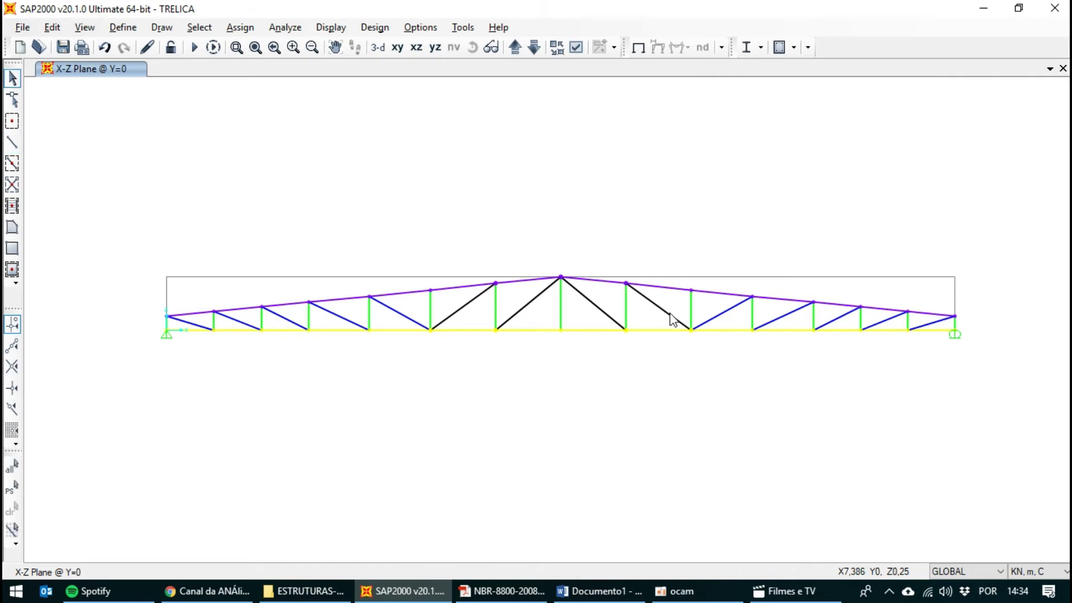
Step: Assign the AUTO-L frame section to the four new central diagonals
{"action": "left_click", "coordinate": [670, 315]}
{"action": "left_click", "coordinate": [608, 315]}
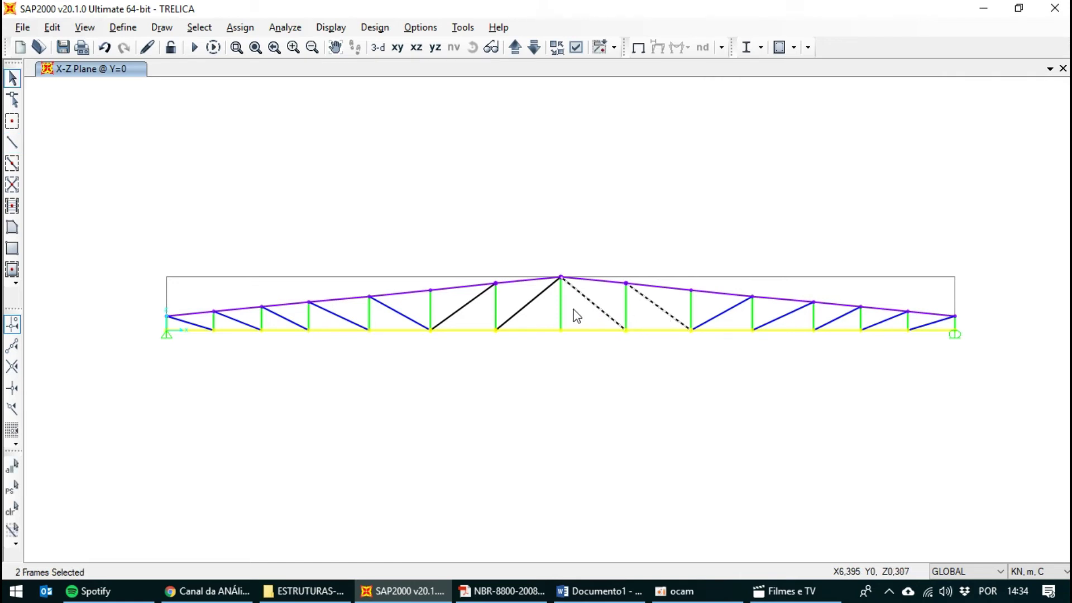
{"action": "left_click", "coordinate": [527, 305]}
{"action": "left_click", "coordinate": [468, 308]}
{"action": "left_click", "coordinate": [254, 30]}
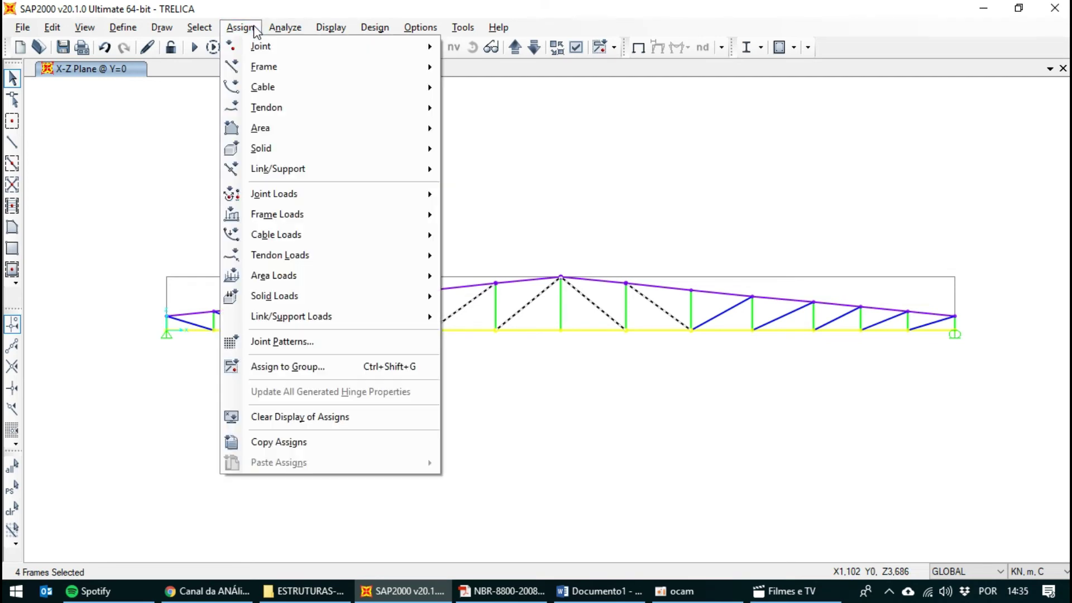
{"action": "mouse_move", "coordinate": [354, 79]}
{"action": "left_click", "coordinate": [505, 72]}
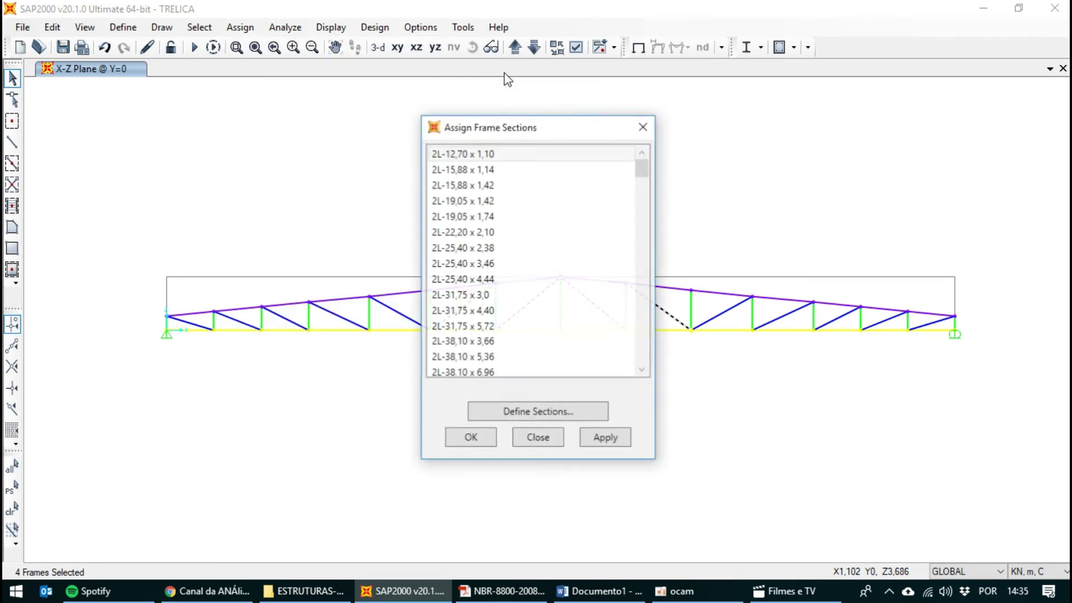
{"action": "scroll", "coordinate": [494, 278], "scroll_direction": "down", "scroll_amount": 20}
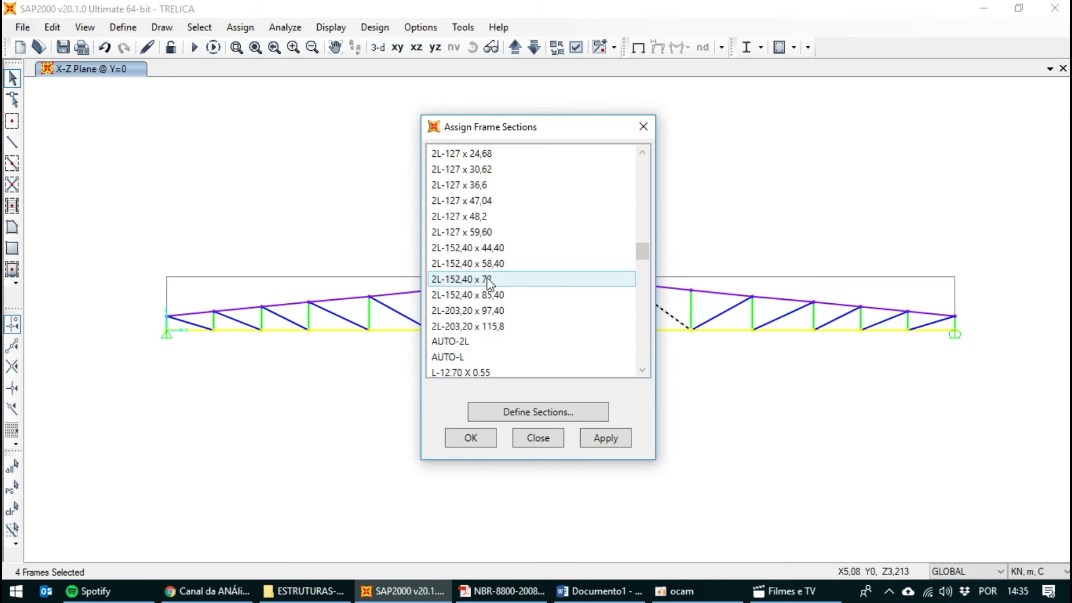
{"action": "scroll", "coordinate": [488, 279], "scroll_direction": "down", "scroll_amount": 14}
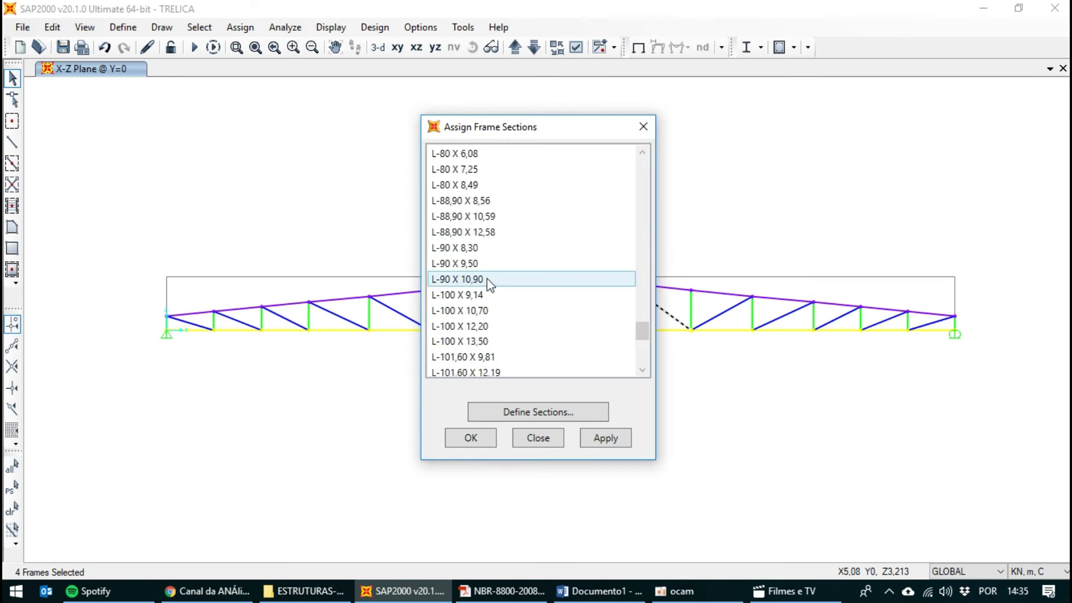
{"action": "scroll", "coordinate": [489, 283], "scroll_direction": "down", "scroll_amount": 5}
{"action": "scroll", "coordinate": [480, 294], "scroll_direction": "up", "scroll_amount": 16}
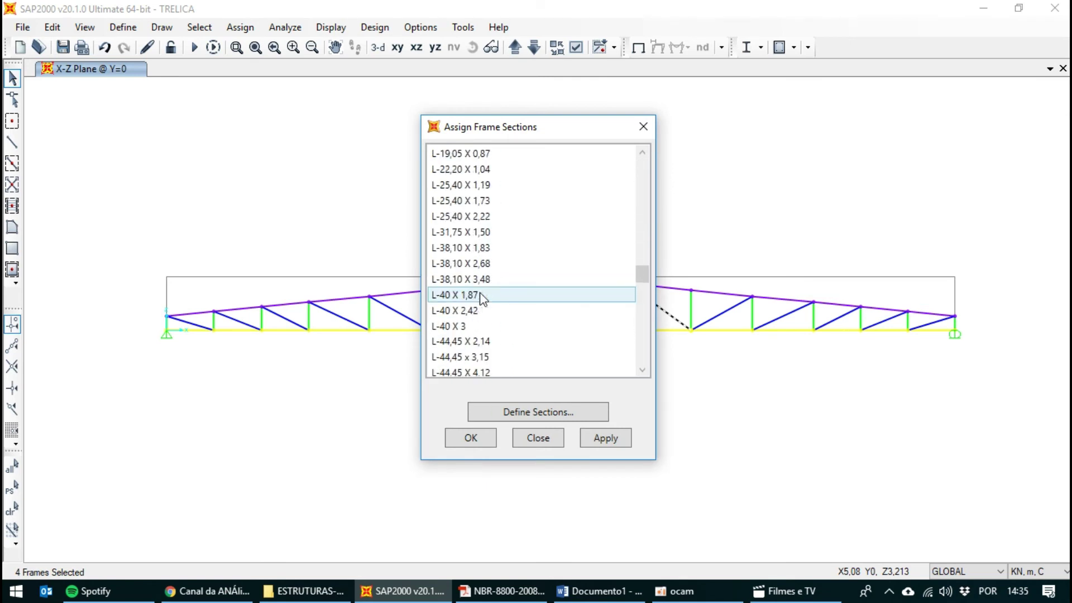
{"action": "scroll", "coordinate": [481, 295], "scroll_direction": "up", "scroll_amount": 5}
{"action": "left_click", "coordinate": [457, 309]}
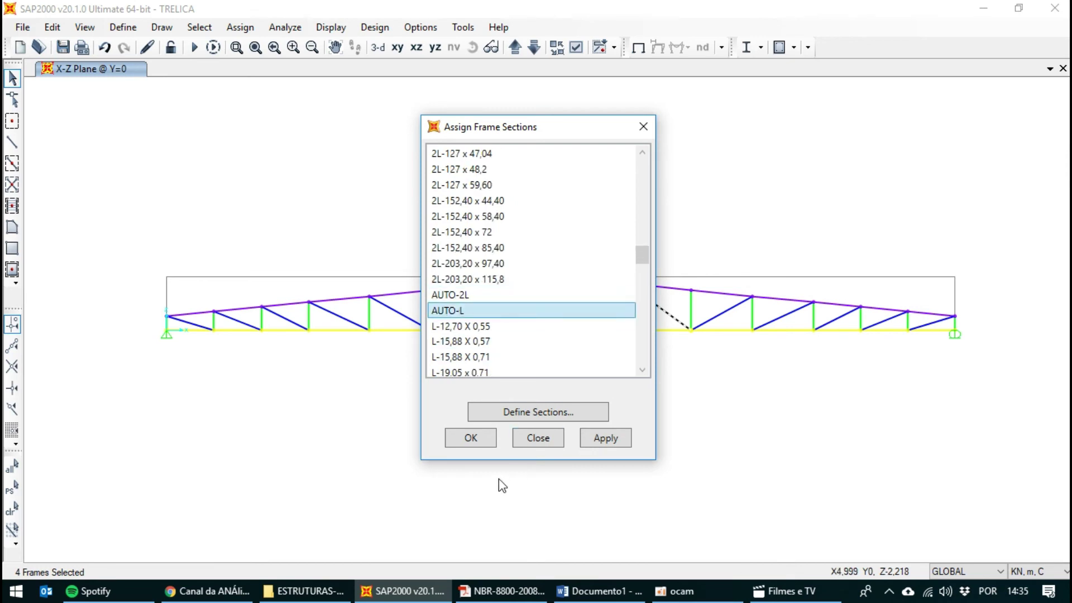
{"action": "left_click", "coordinate": [471, 438]}
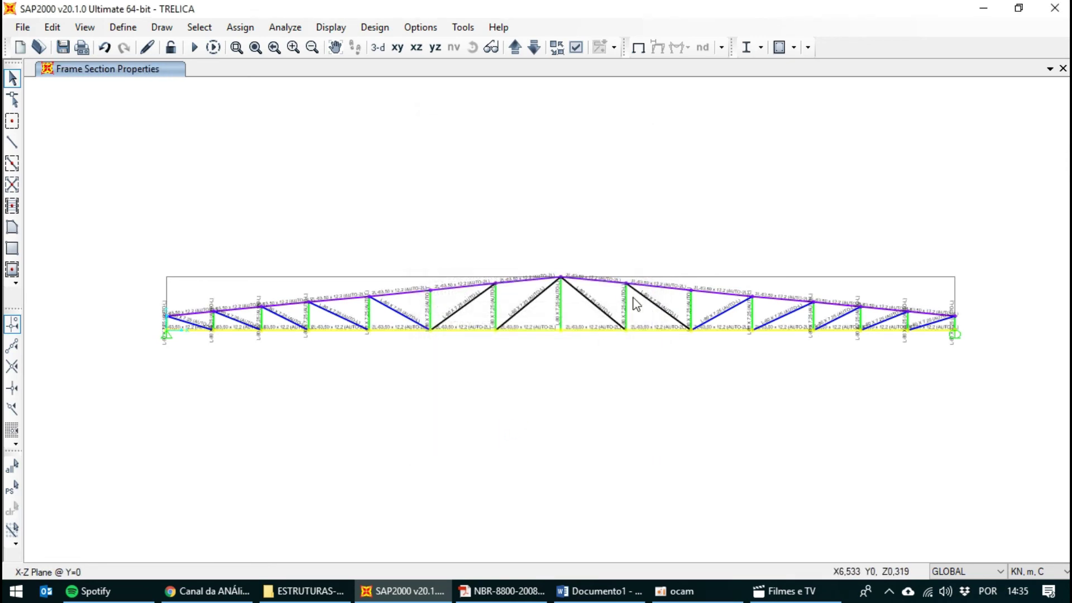
Step: Release Moment 22 and Moment 33 at the start and end of the four new central diagonals, with zero partial fixity
{"action": "left_click", "coordinate": [634, 300]}
{"action": "left_click", "coordinate": [589, 304]}
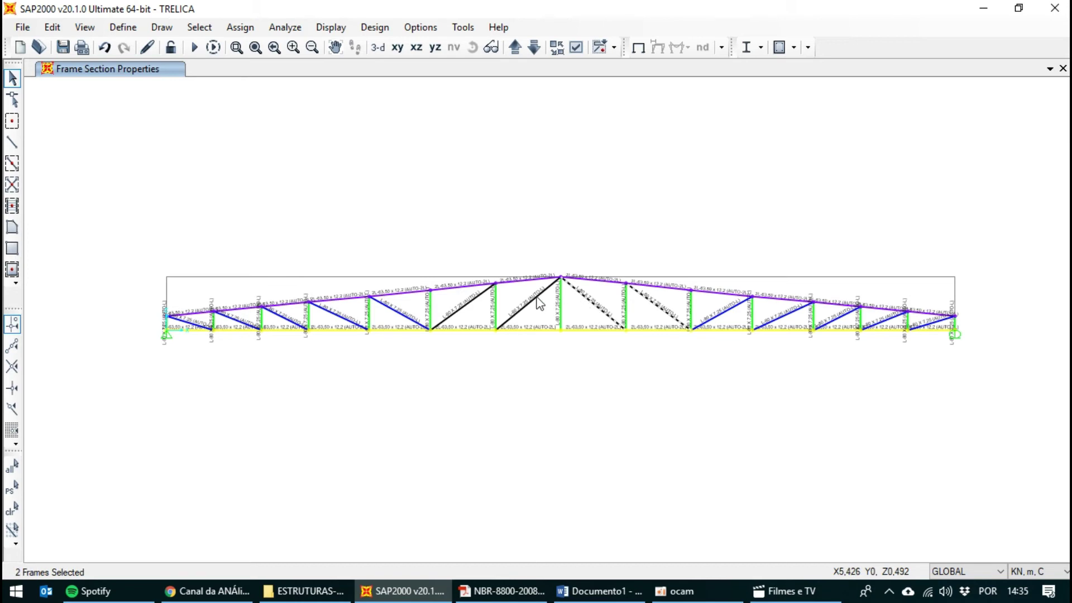
{"action": "left_click", "coordinate": [537, 302]}
{"action": "left_click", "coordinate": [468, 309]}
{"action": "left_click", "coordinate": [241, 28]}
{"action": "mouse_move", "coordinate": [346, 66]}
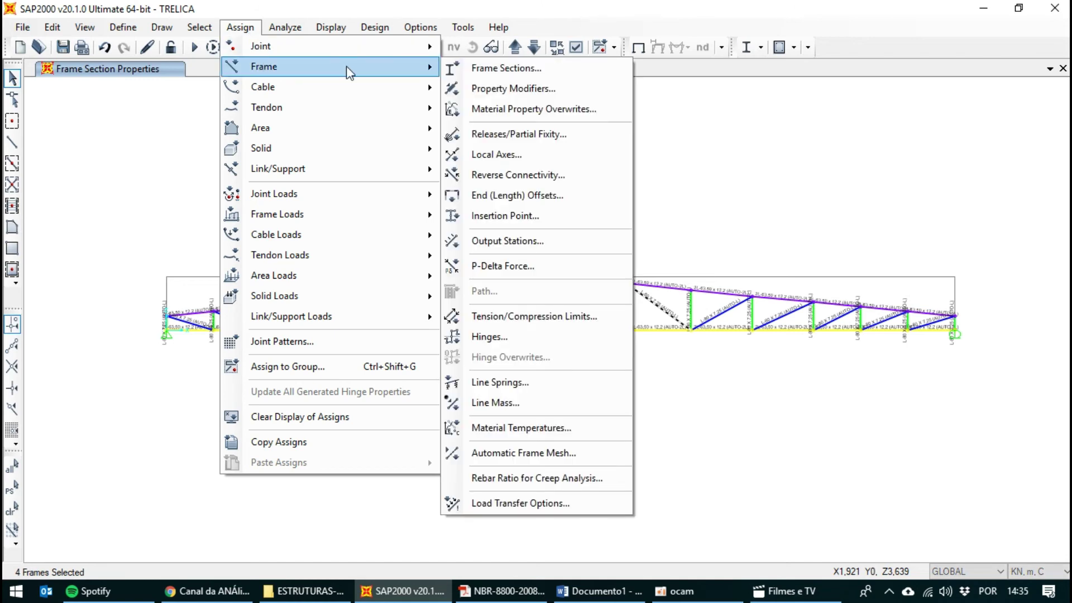
{"action": "left_click", "coordinate": [506, 135]}
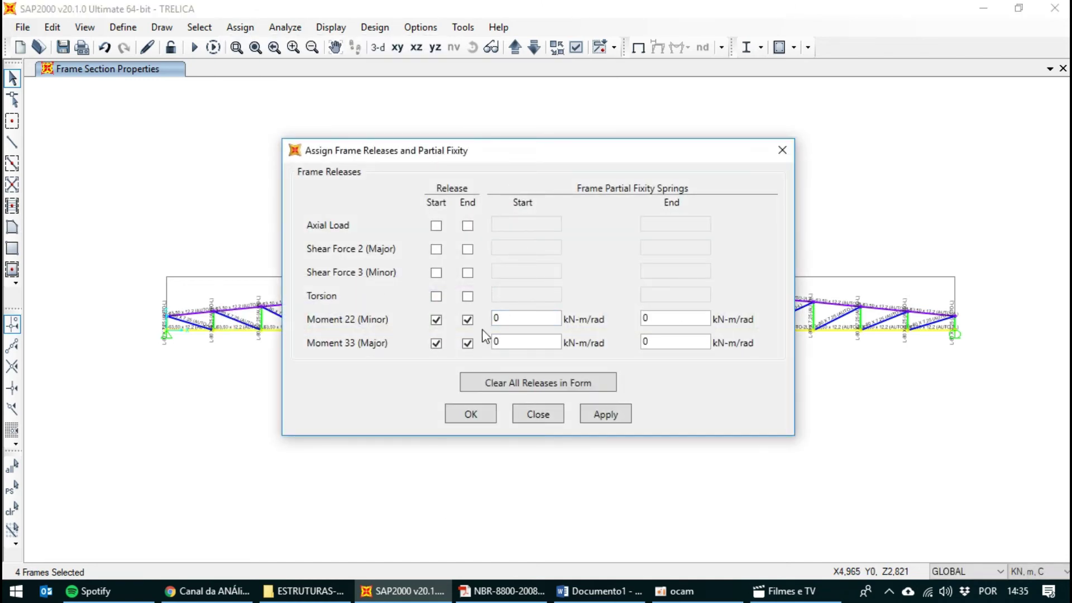
{"action": "left_click", "coordinate": [469, 415]}
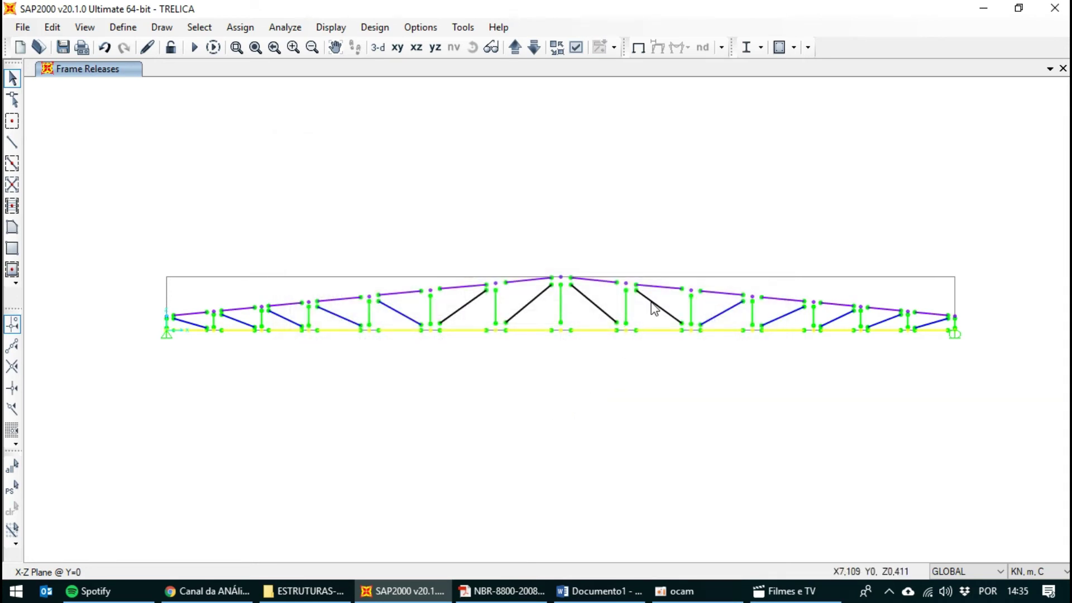
Step: Add the four new central diagonals to the Diagonais group
{"action": "left_click", "coordinate": [669, 314]}
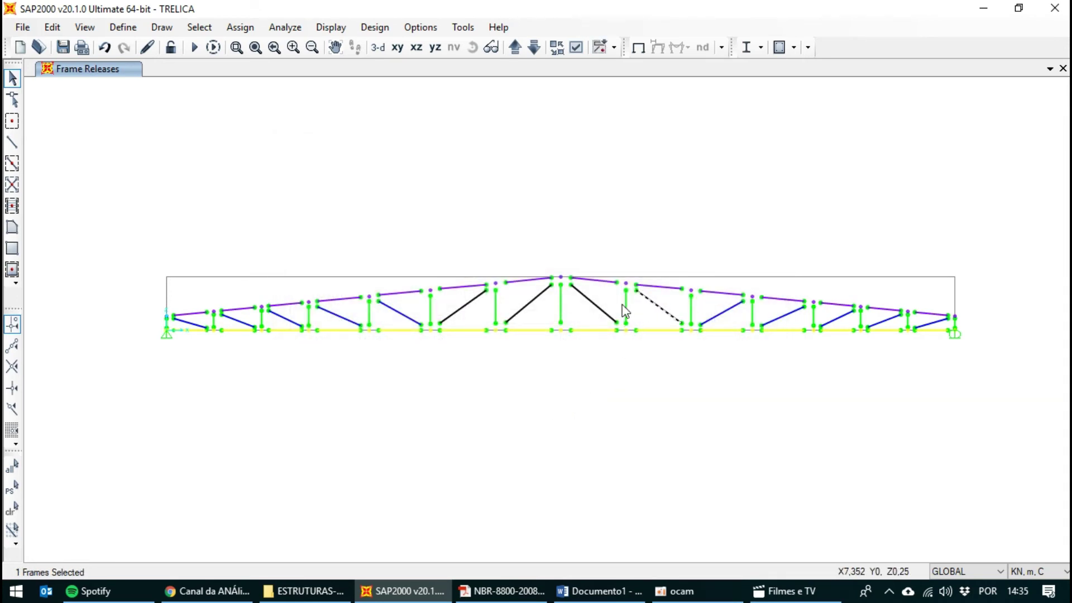
{"action": "left_click", "coordinate": [594, 305]}
{"action": "left_click", "coordinate": [516, 308]}
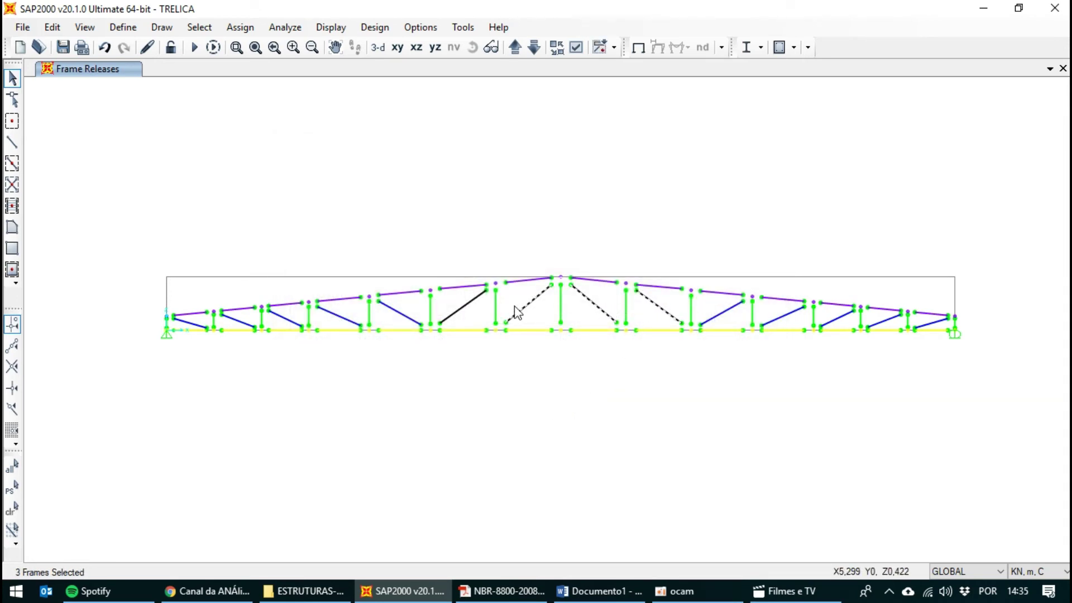
{"action": "left_click", "coordinate": [470, 303]}
{"action": "left_click", "coordinate": [240, 27]}
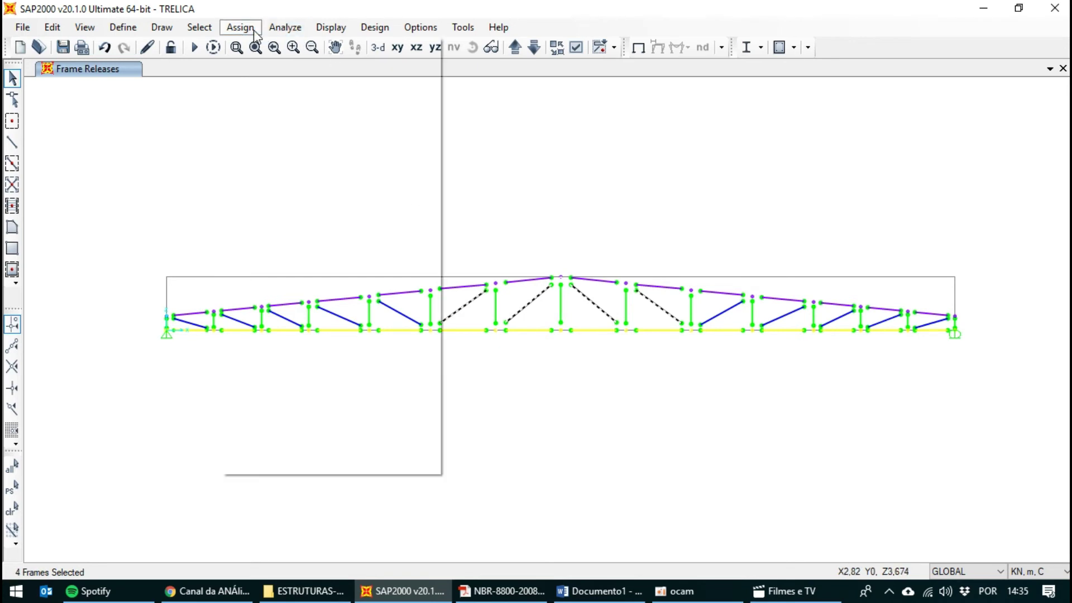
{"action": "left_click", "coordinate": [311, 367]}
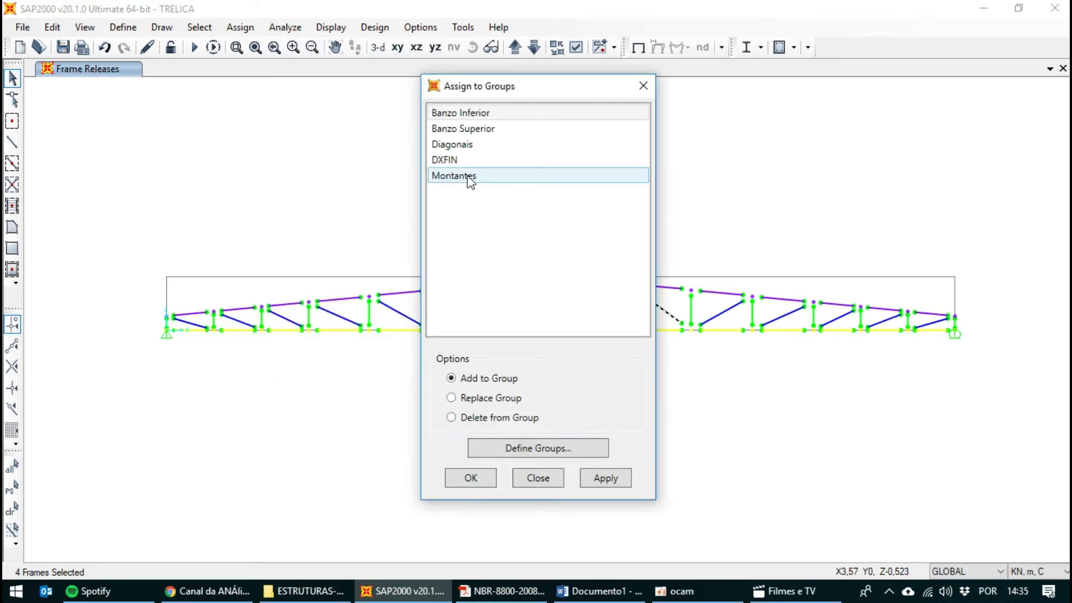
{"action": "left_click", "coordinate": [457, 146]}
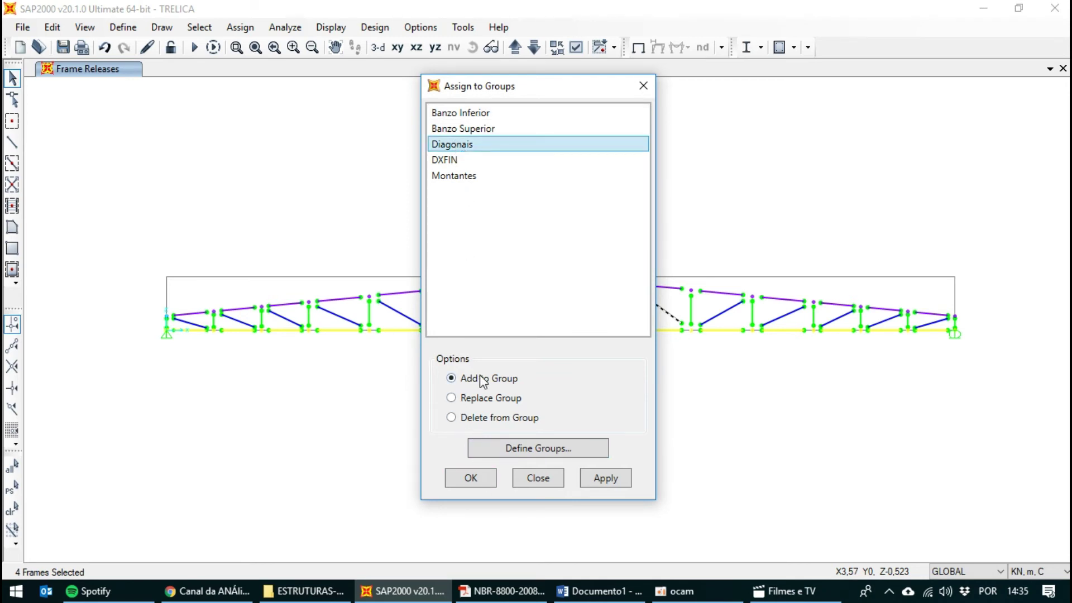
{"action": "left_click", "coordinate": [482, 481]}
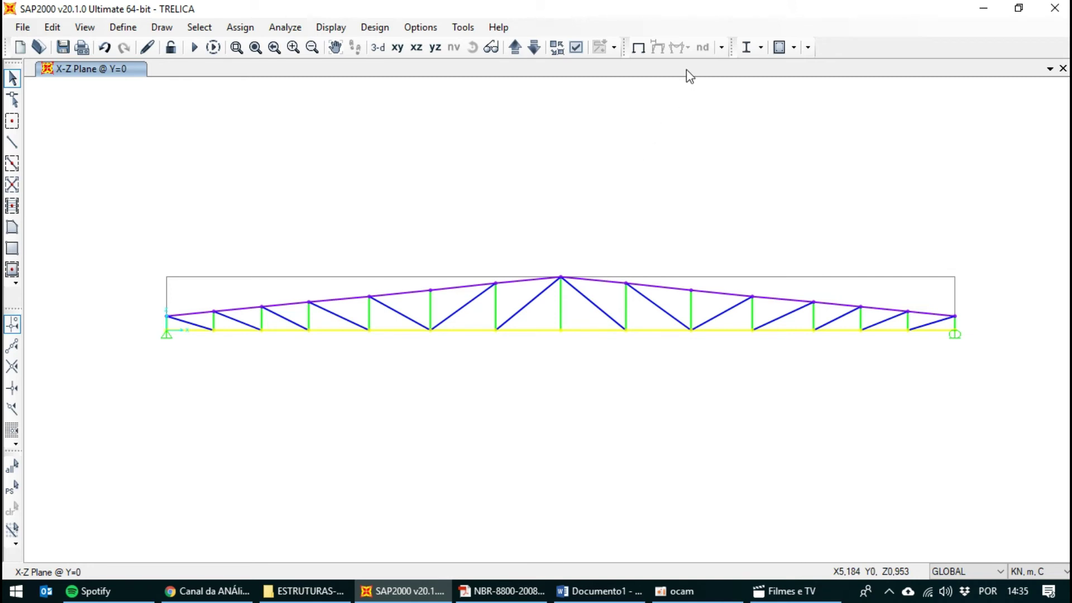
Step: Display the frame releases on the truss and run the analysis for load cases G and Q
{"action": "left_click", "coordinate": [576, 49]}
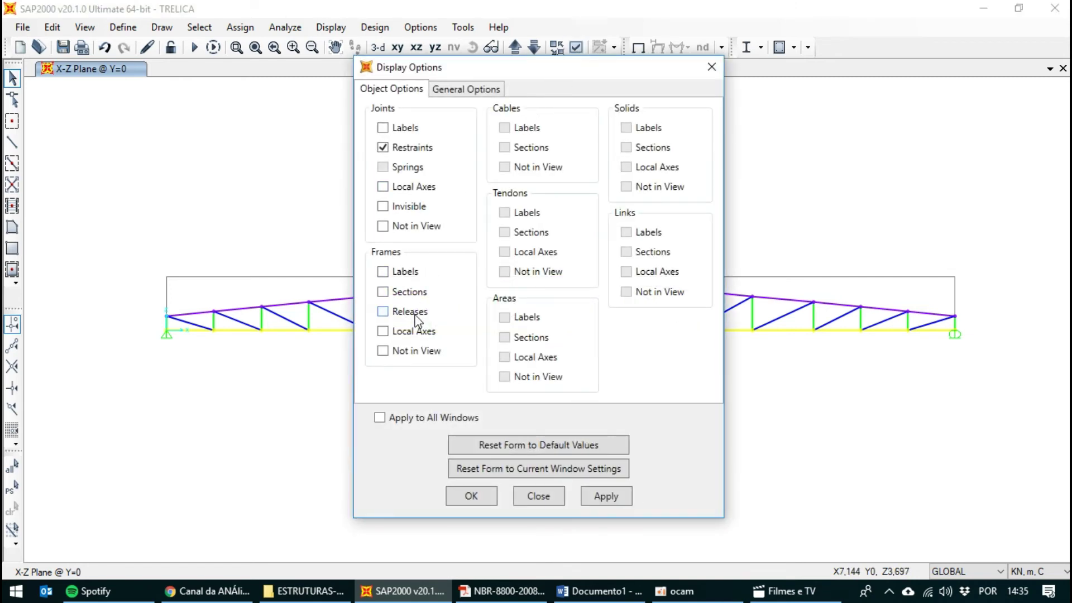
{"action": "left_click", "coordinate": [472, 496]}
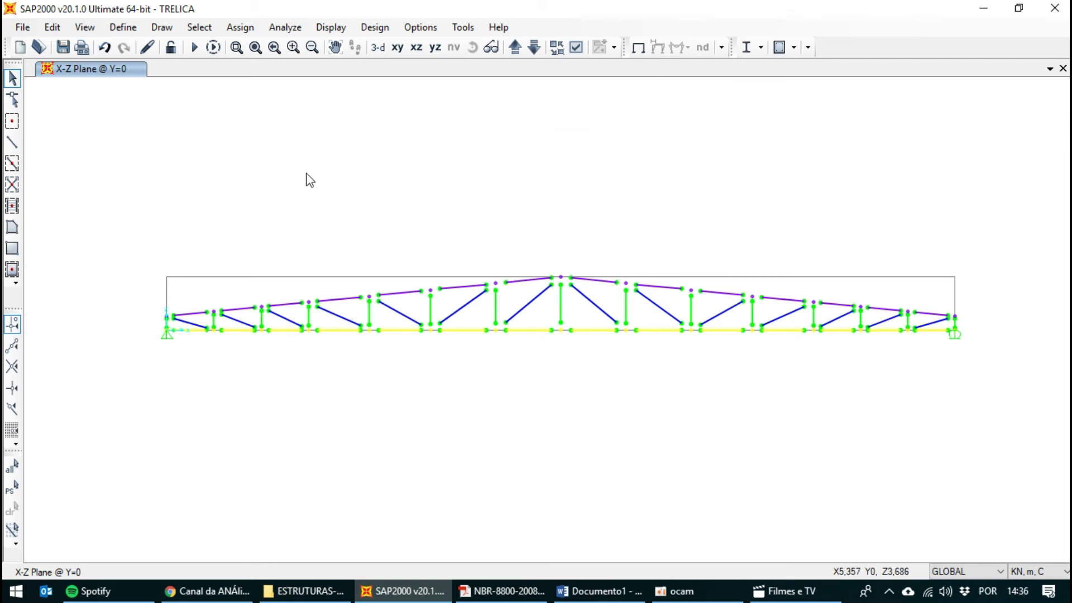
{"action": "left_click", "coordinate": [194, 48]}
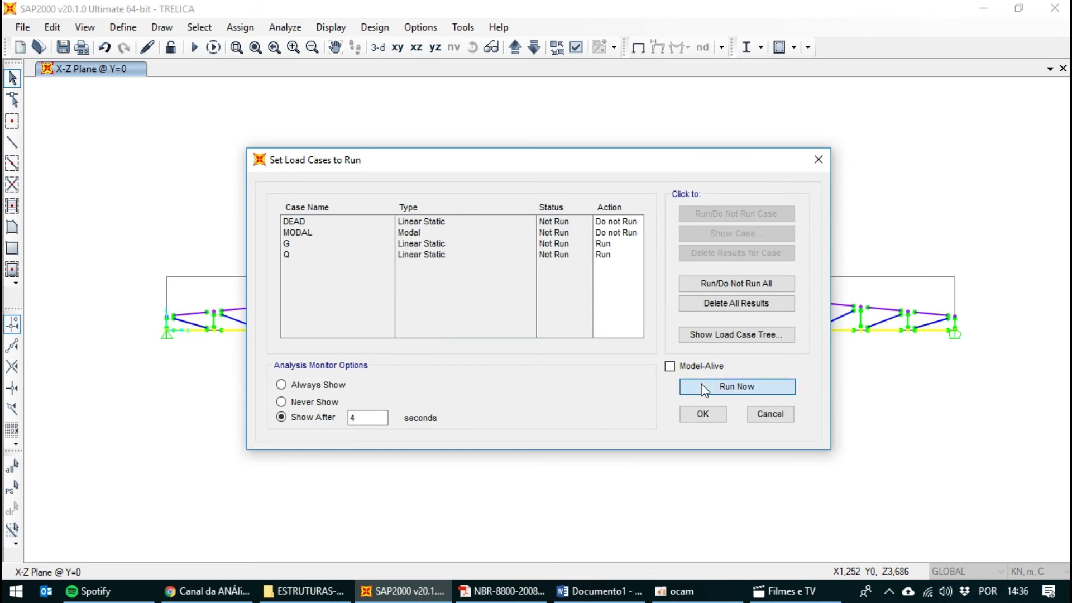
{"action": "left_click", "coordinate": [705, 387]}
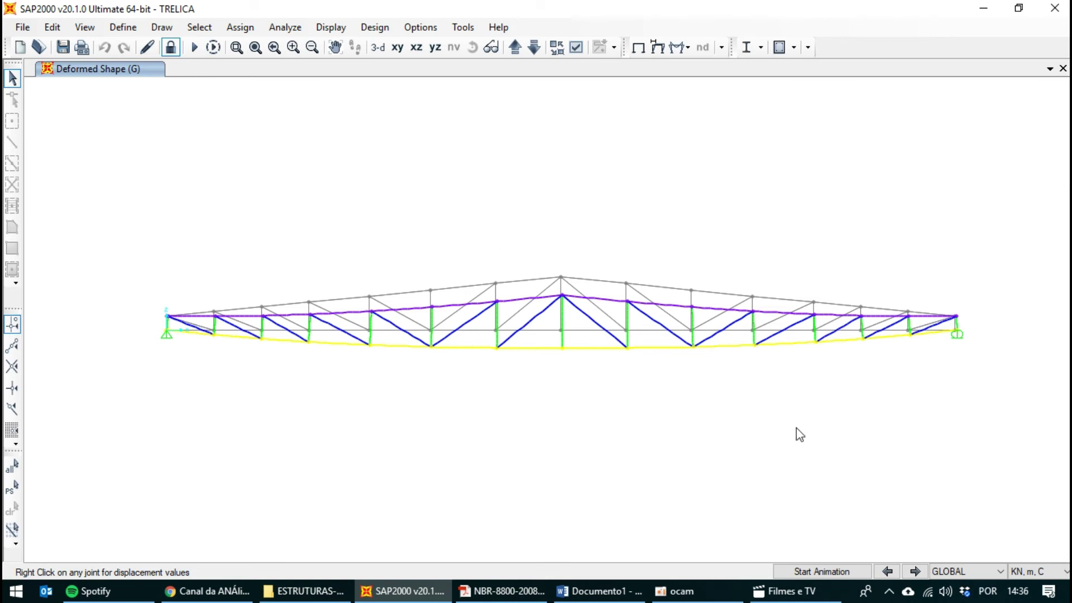
Step: Switch to the Word table and review the governing bar positions recorded for the first analysis, then return to SAP2000
{"action": "left_click", "coordinate": [598, 590]}
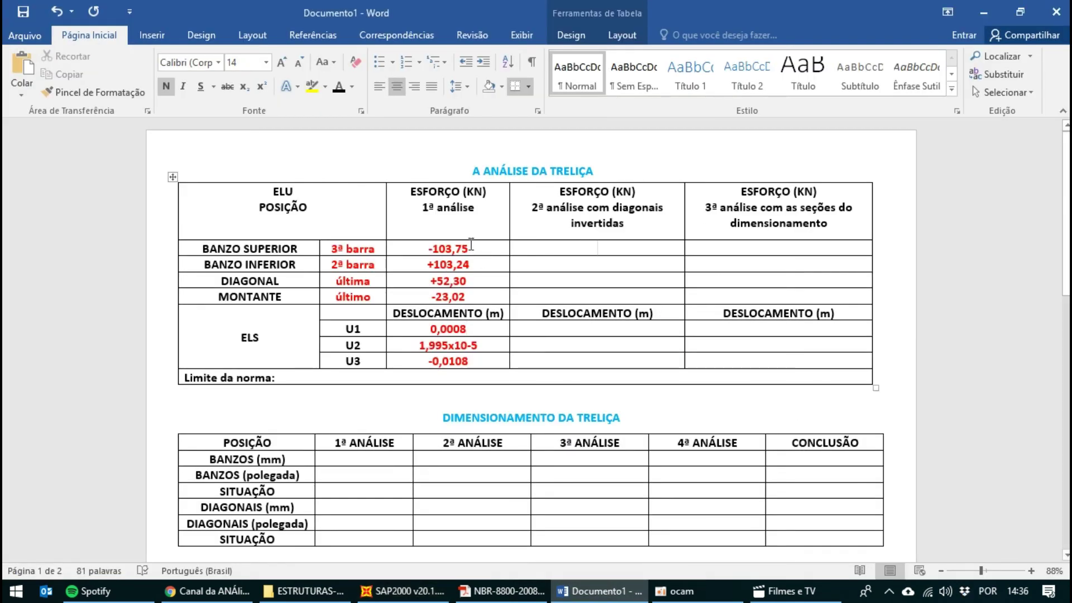
{"action": "left_click", "coordinate": [579, 248]}
{"action": "left_click_drag", "start_coordinate": [360, 249], "coordinate": [357, 298]}
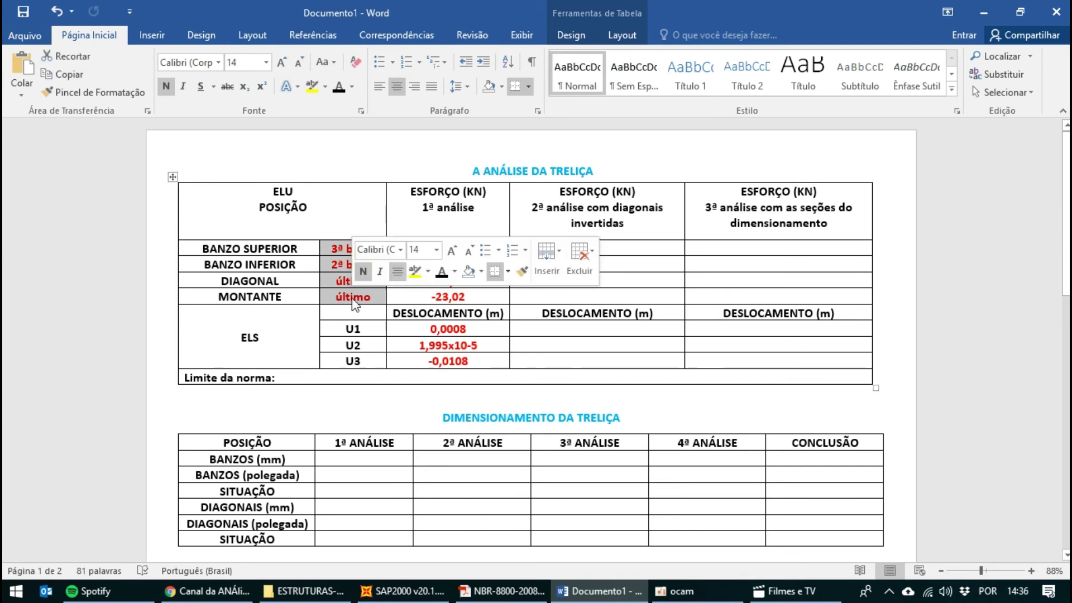
{"action": "left_click", "coordinate": [435, 296]}
{"action": "key", "text": "alt+Tab"}
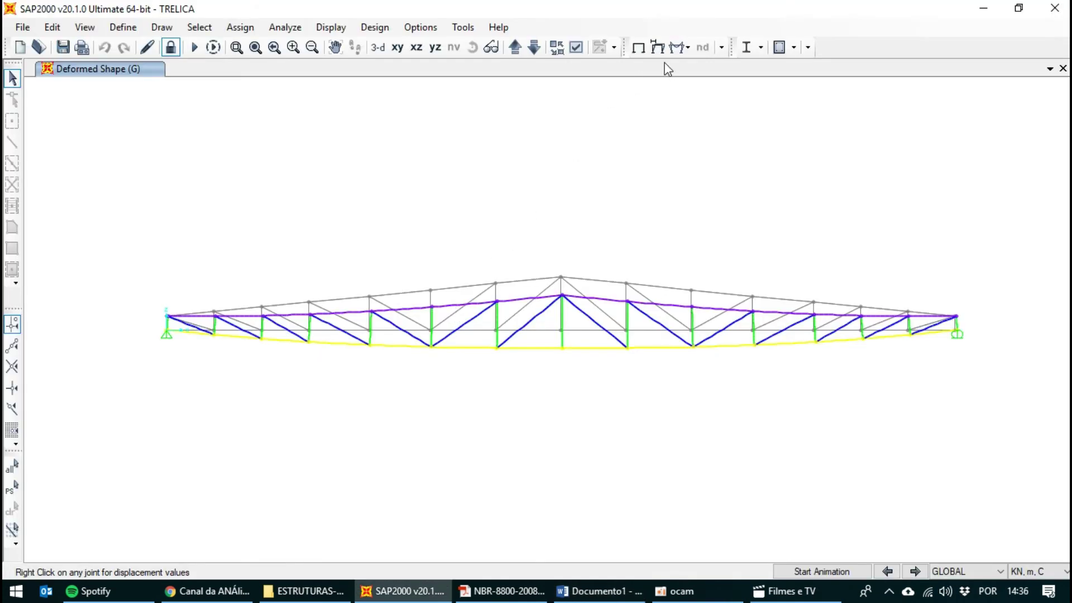
Step: Display the truss's axial force diagram for the ELU combination
{"action": "left_click", "coordinate": [679, 47]}
{"action": "left_click", "coordinate": [693, 105]}
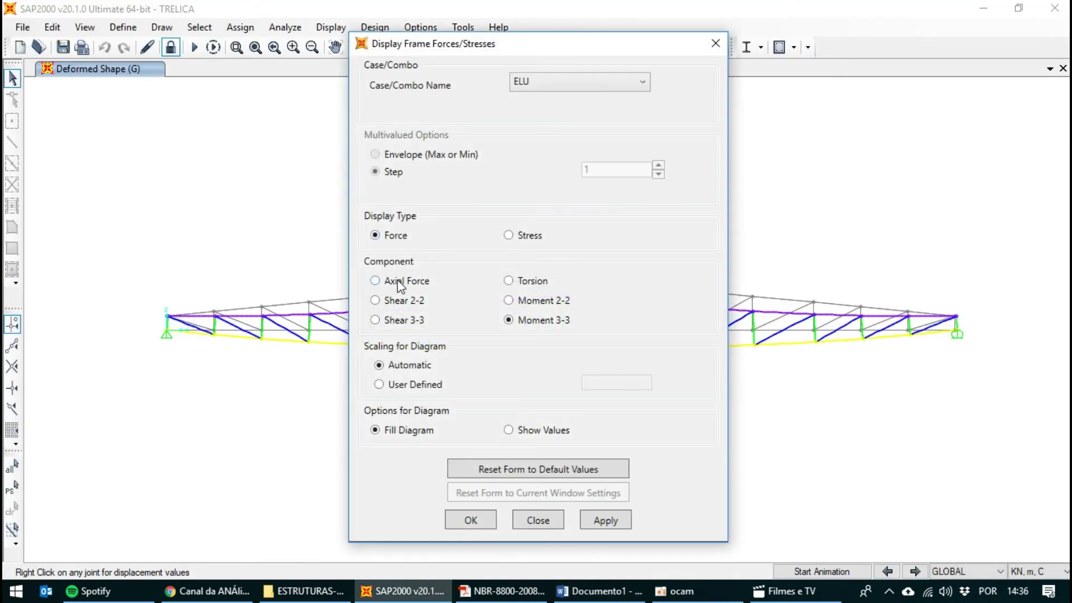
{"action": "left_click", "coordinate": [422, 282]}
{"action": "left_click", "coordinate": [471, 526]}
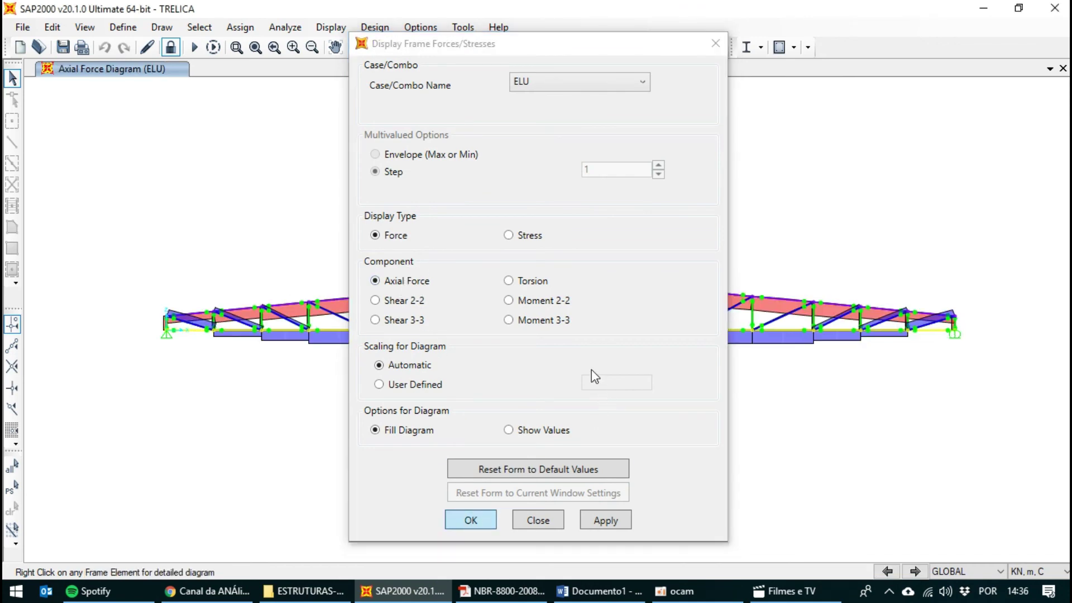
Step: Read the axial force in the third top chord bar and enter -103,82 for BANZO SUPERIOR in the Word table's second-analysis column
{"action": "key", "text": "alt+Tab"}
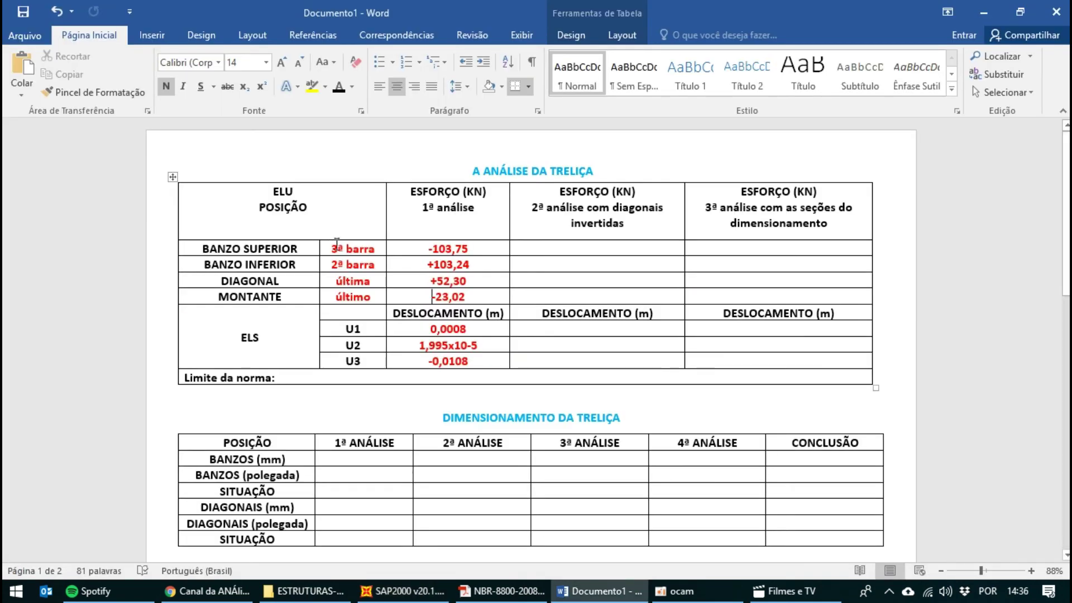
{"action": "key", "text": "alt+Tab"}
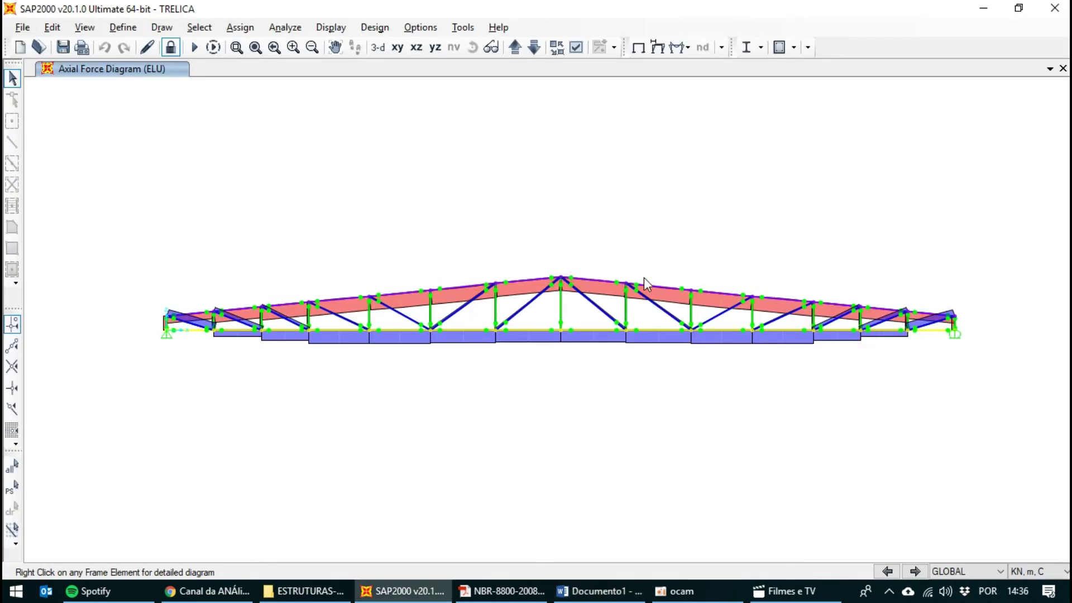
{"action": "mouse_move", "coordinate": [723, 293]}
{"action": "key", "text": "alt+Tab"}
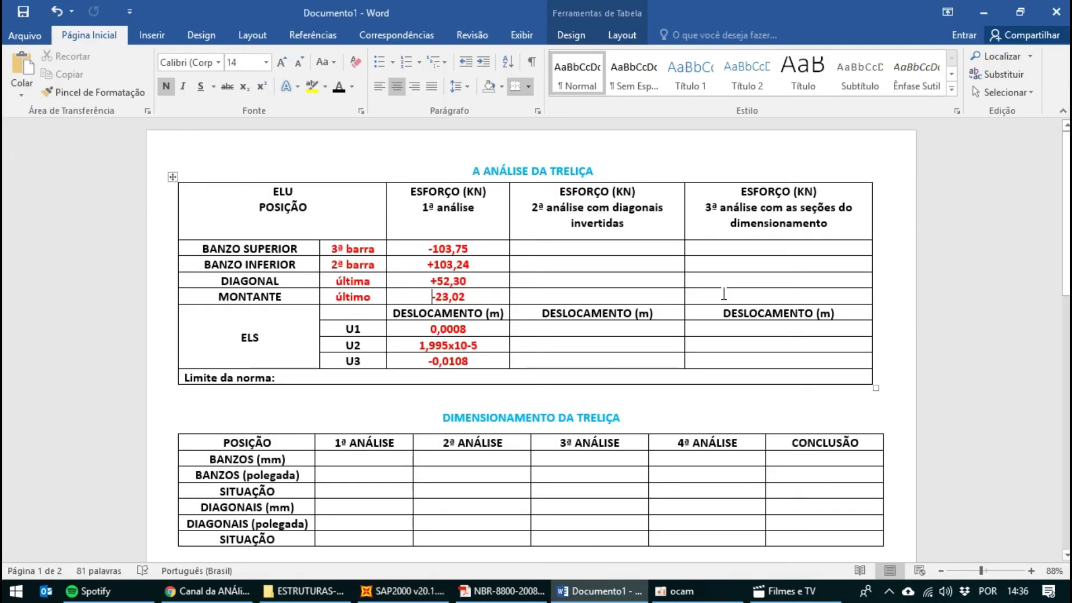
{"action": "left_click", "coordinate": [634, 246]}
{"action": "type", "text": "-103,8"}
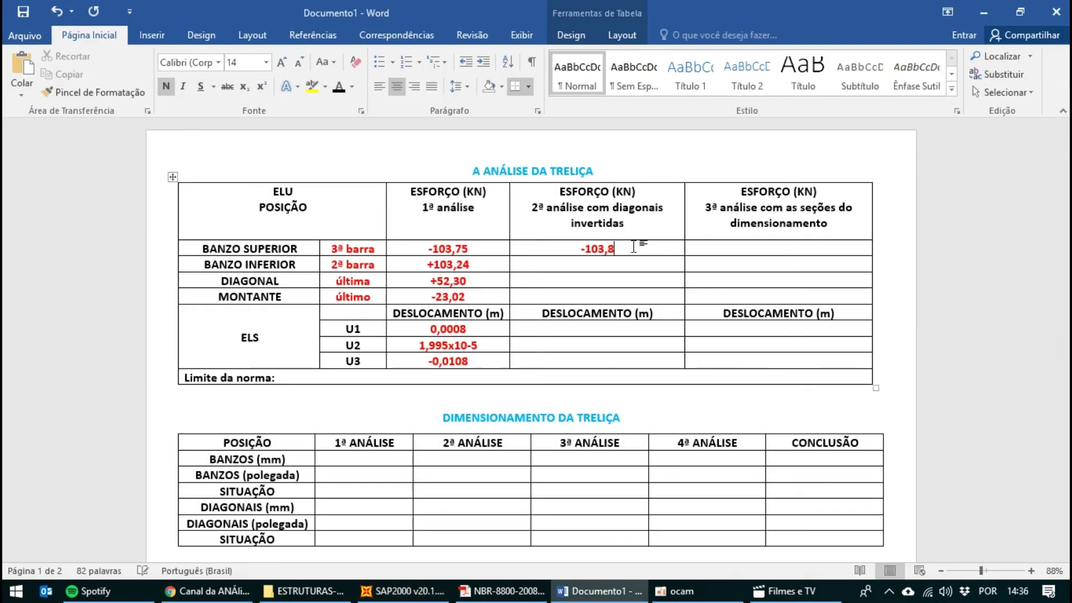
{"action": "type", "text": "2"}
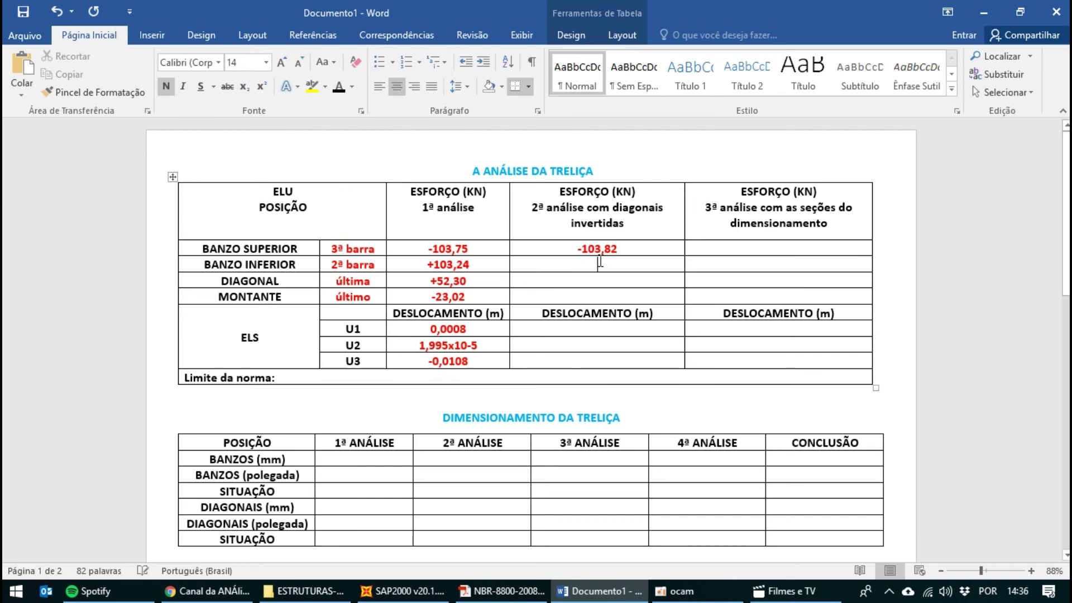
Step: Read the axial force in the second bottom chord bar and enter +94,58 for BANZO INFERIOR in the second-analysis column
{"action": "key", "text": "alt+Tab"}
{"action": "mouse_move", "coordinate": [643, 331]}
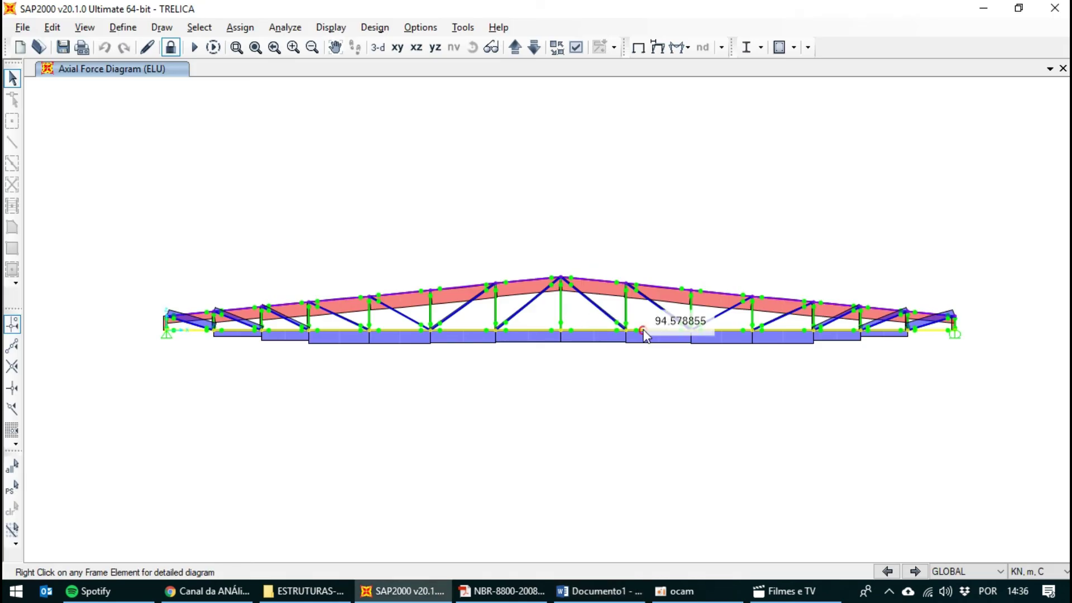
{"action": "key", "text": "alt+Tab"}
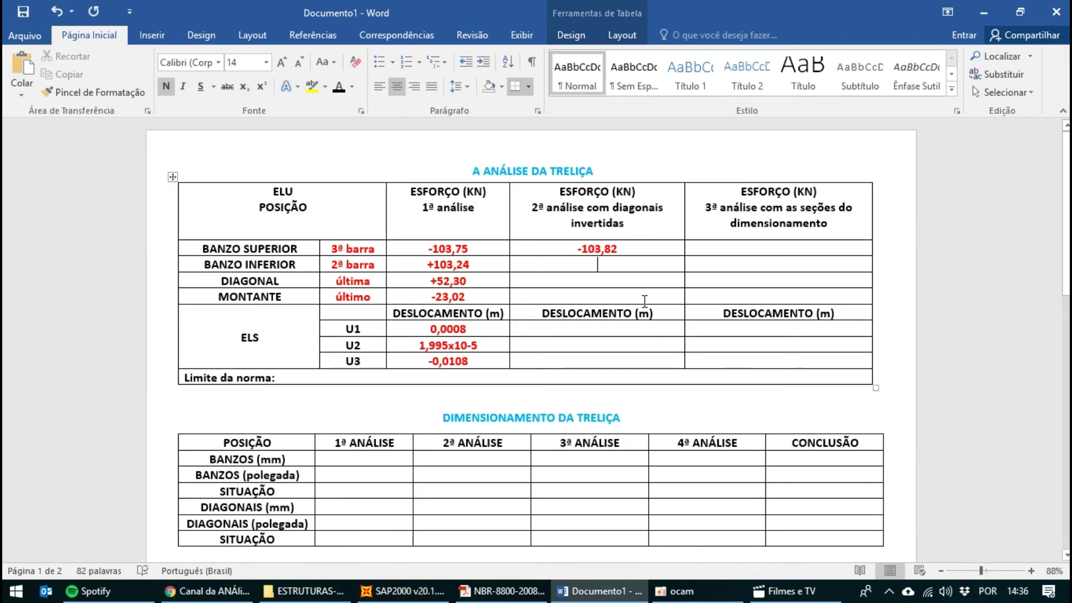
{"action": "type", "text": ".9"}
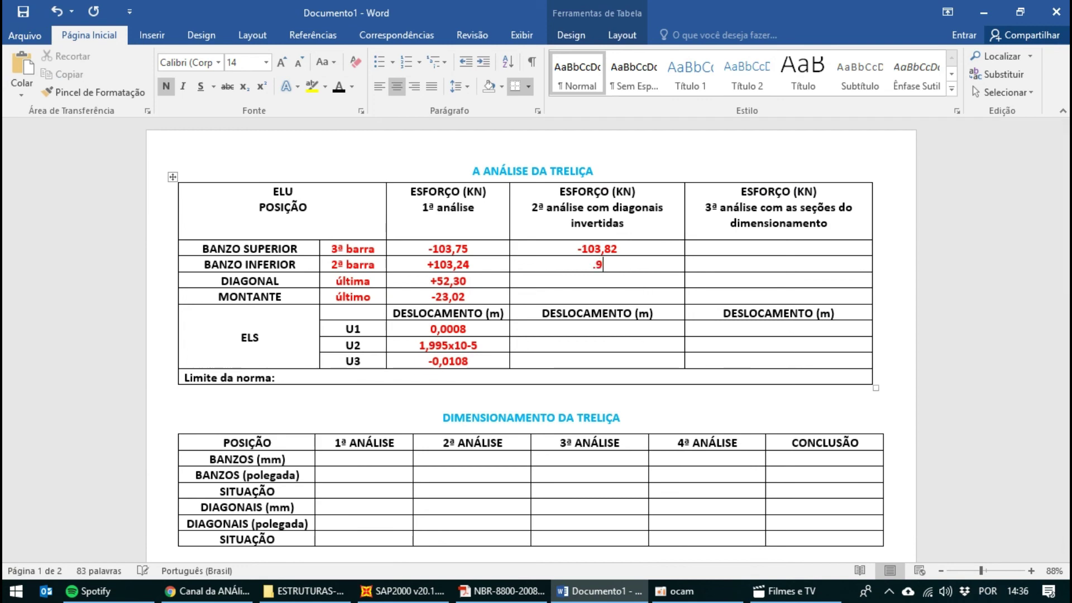
{"action": "type", "text": "94,58"}
{"action": "key", "text": "alt+Tab"}
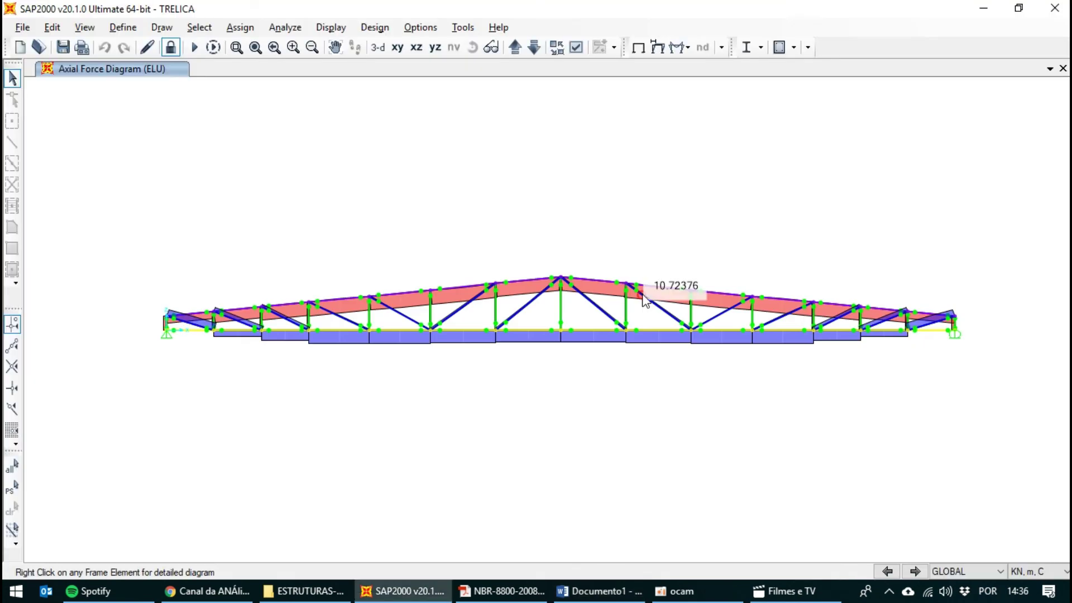
{"action": "key", "text": "alt+Tab"}
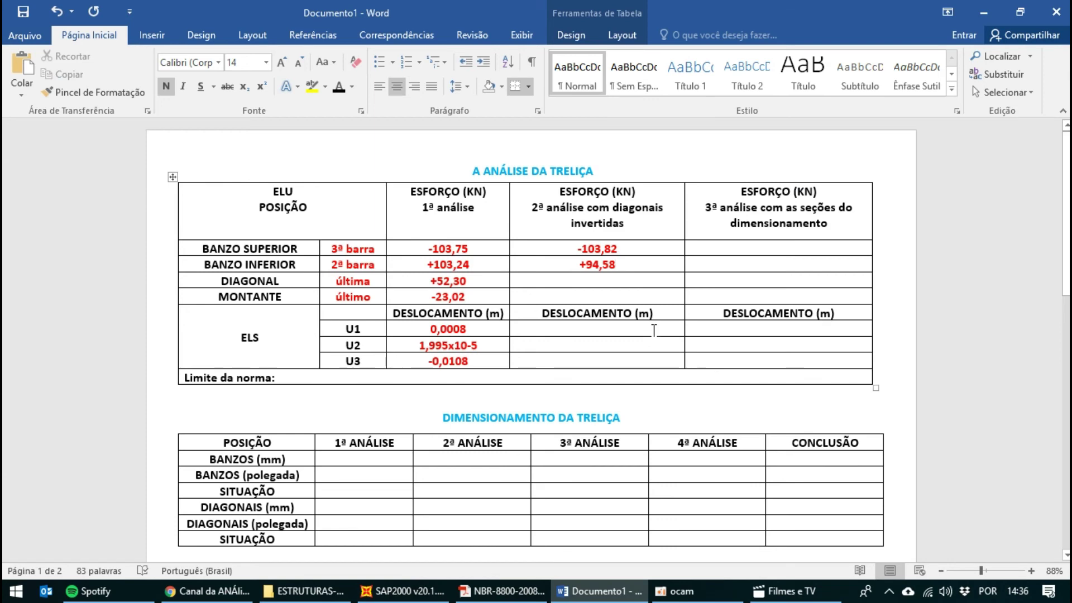
Step: Read the last diagonal's axial force in SAP2000 and enter +52,33 for DIAGONAL in the Word table's second-analysis column
{"action": "key", "text": "alt+Tab"}
{"action": "mouse_move", "coordinate": [895, 333]}
{"action": "mouse_move", "coordinate": [931, 331]}
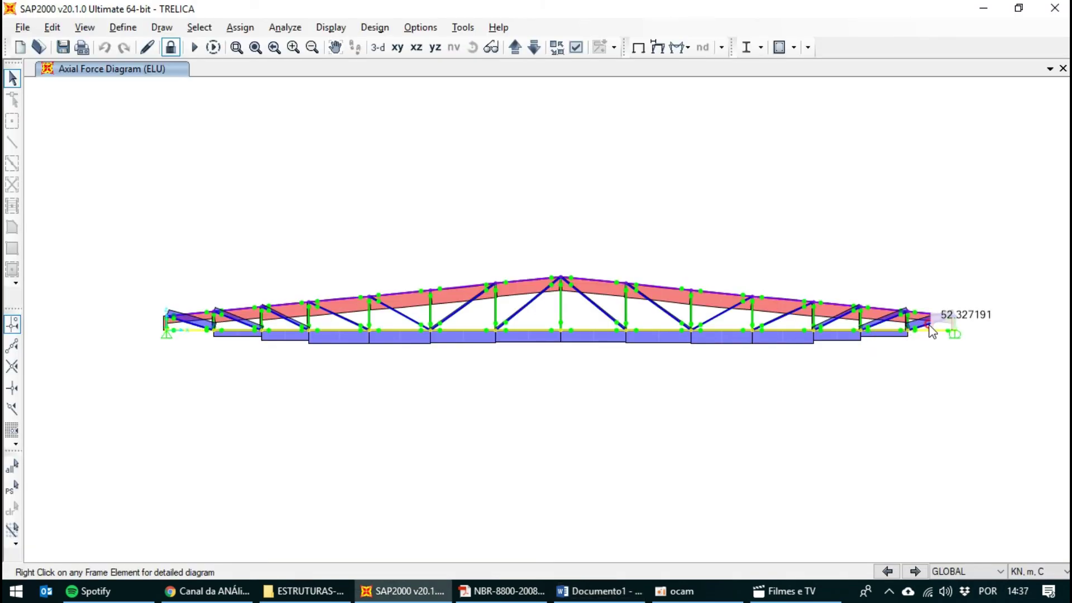
{"action": "key", "text": "alt+Tab"}
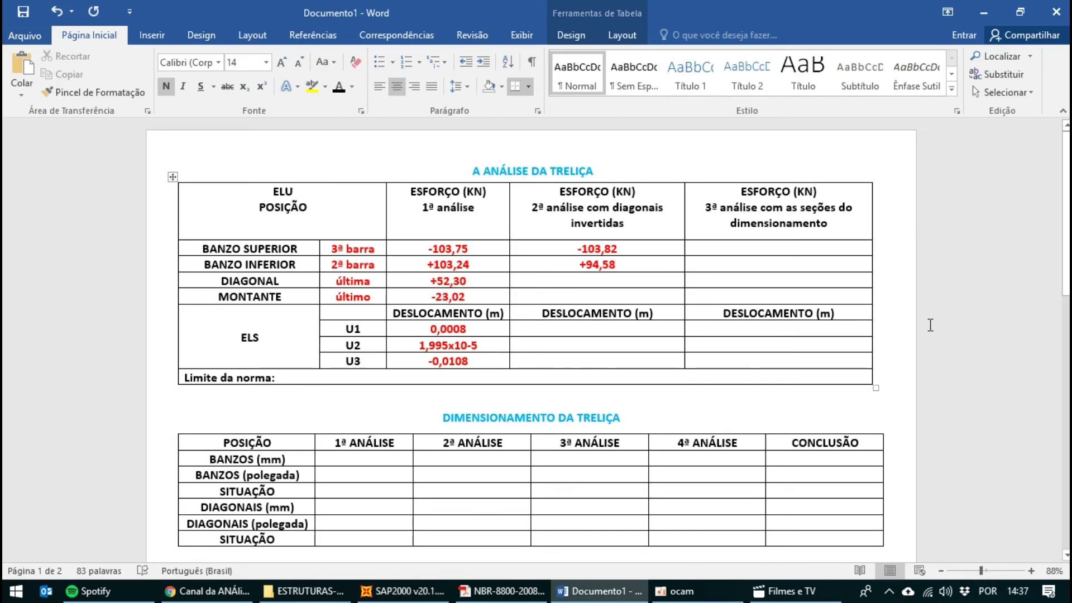
{"action": "type", "text": "+52,33"}
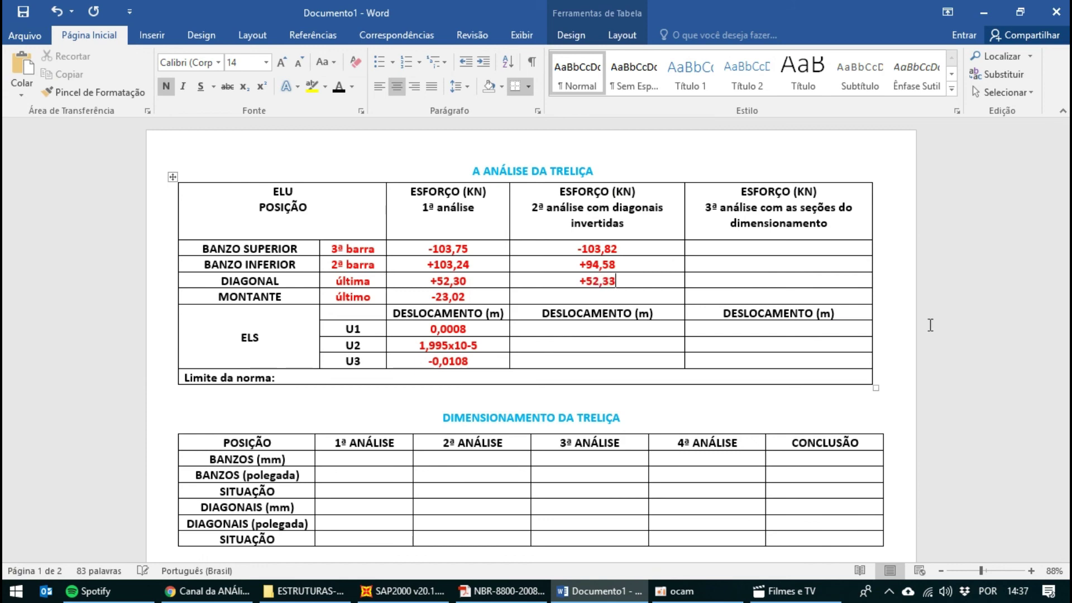
Step: Read the last vertical's axial force in SAP2000 and enter -23,03 for MONTANTE in the Word table's second-analysis column
{"action": "key", "text": "alt+Tab"}
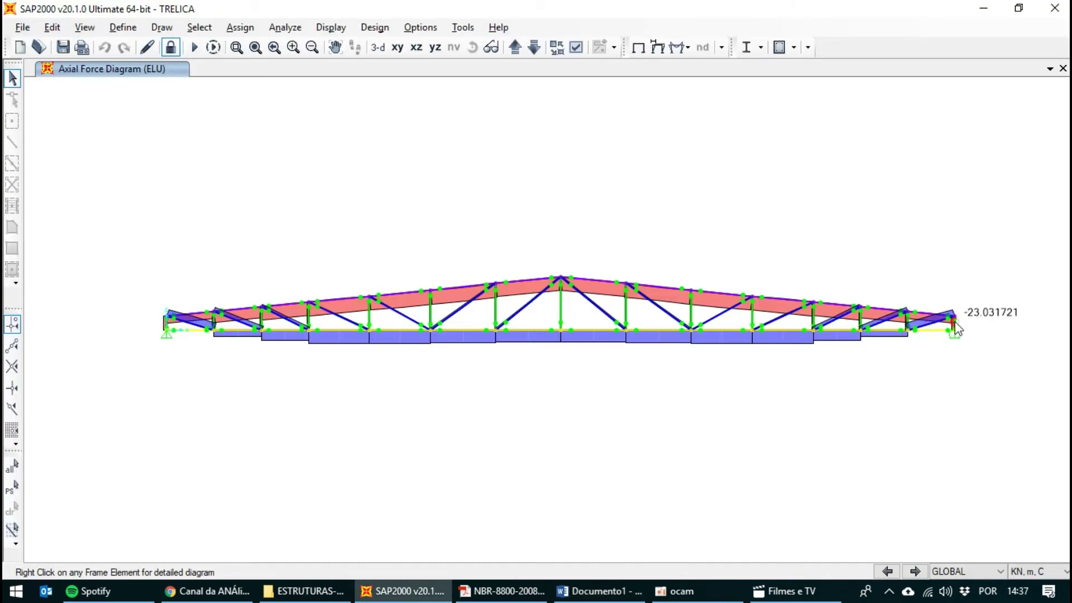
{"action": "key", "text": "alt+Tab"}
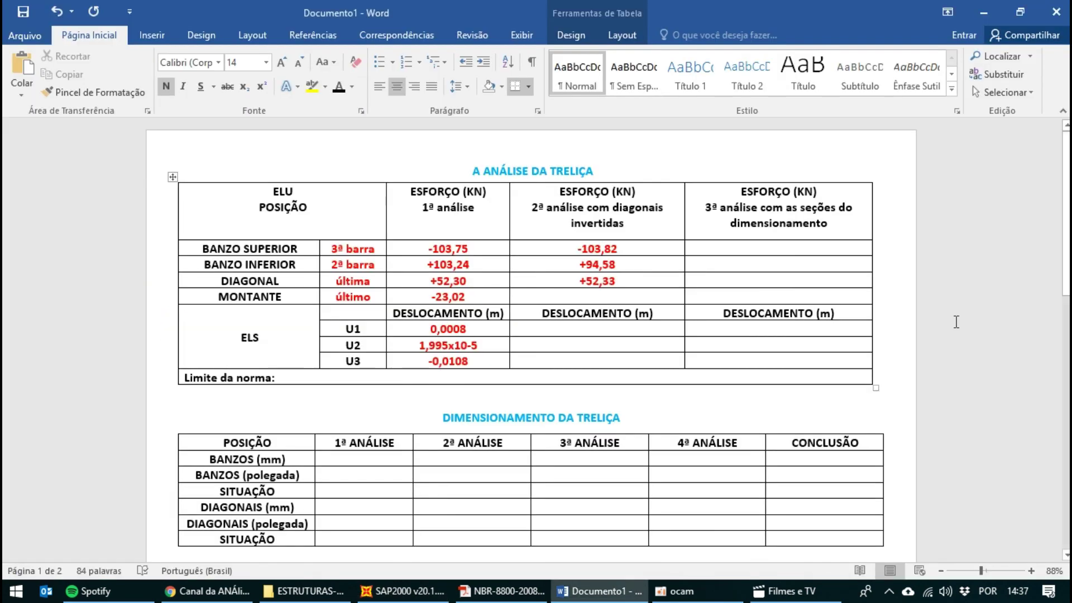
{"action": "type", "text": "-23,"}
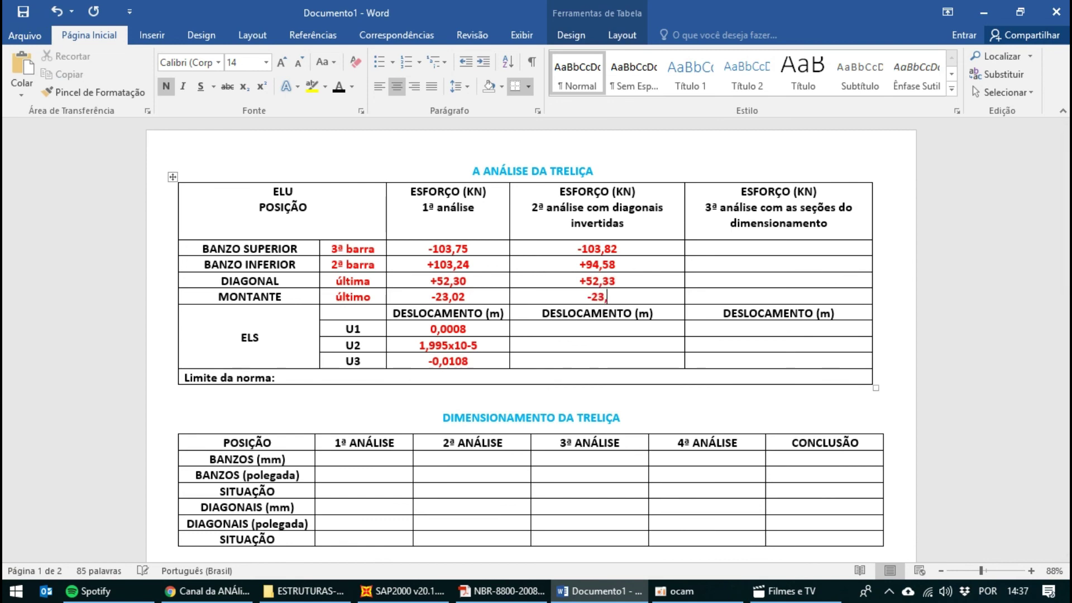
{"action": "type", "text": "08"}
{"action": "key", "text": "alt+Tab"}
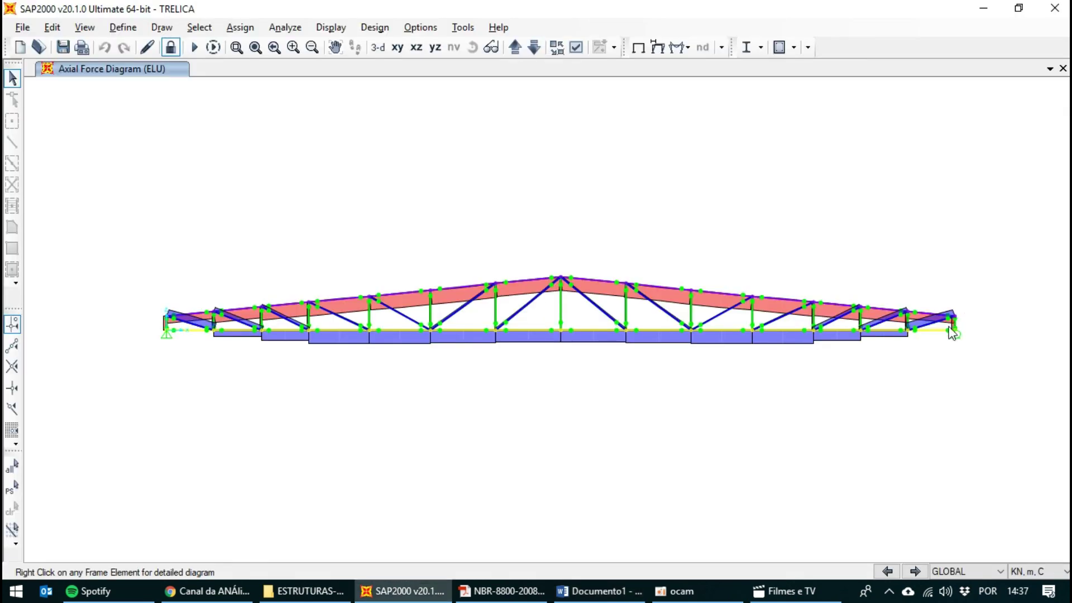
{"action": "key", "text": "alt+Tab"}
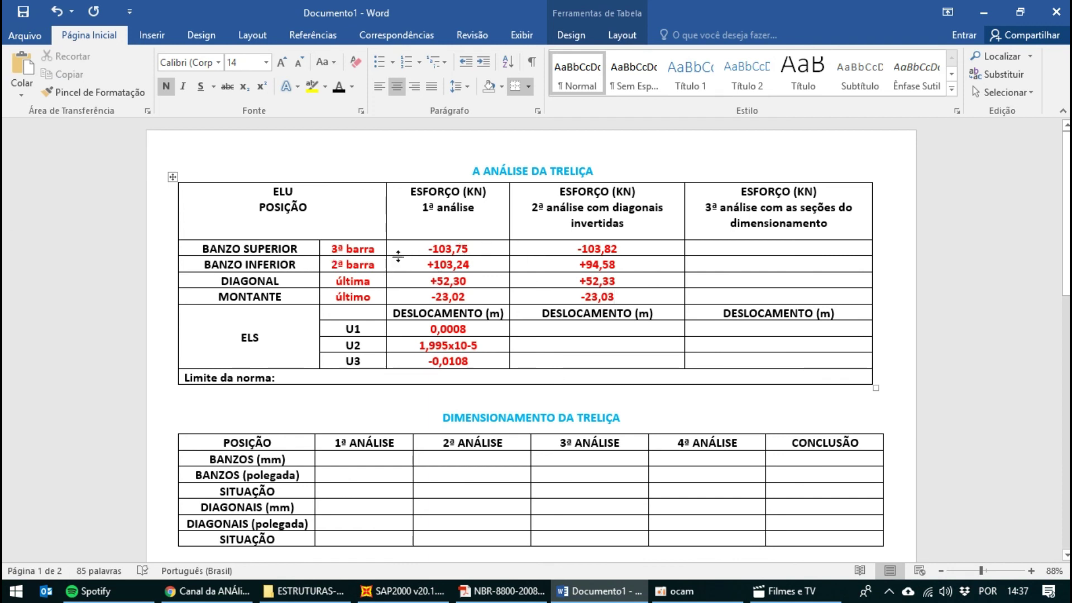
Step: Compare the bottom chord forces of both analyses in the table and inspect the axial force in the inverted central diagonals
{"action": "left_click_drag", "start_coordinate": [631, 263], "coordinate": [496, 274]}
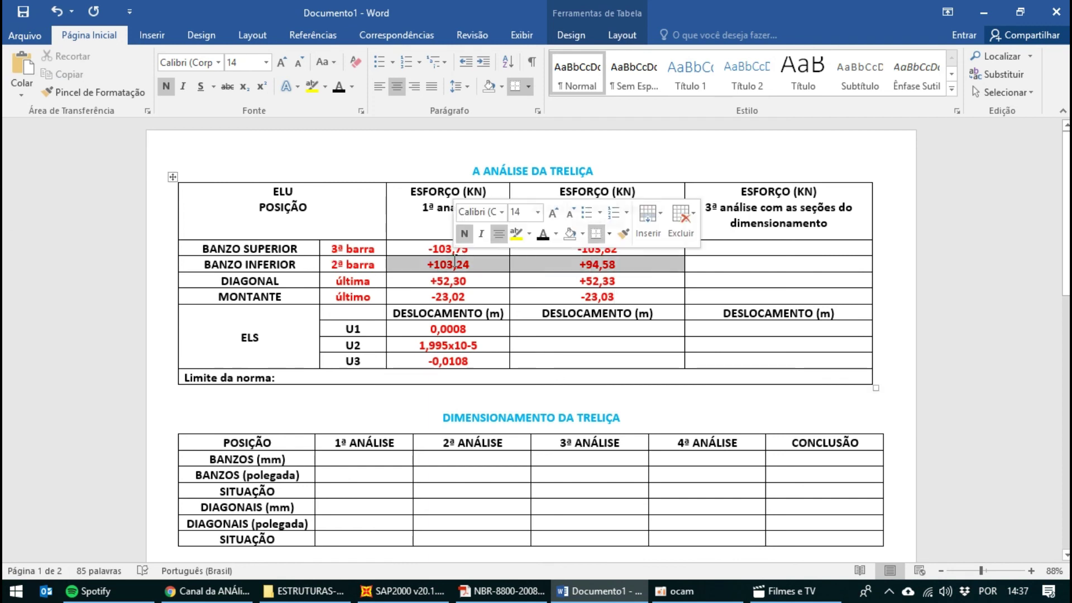
{"action": "left_click", "coordinate": [527, 269]}
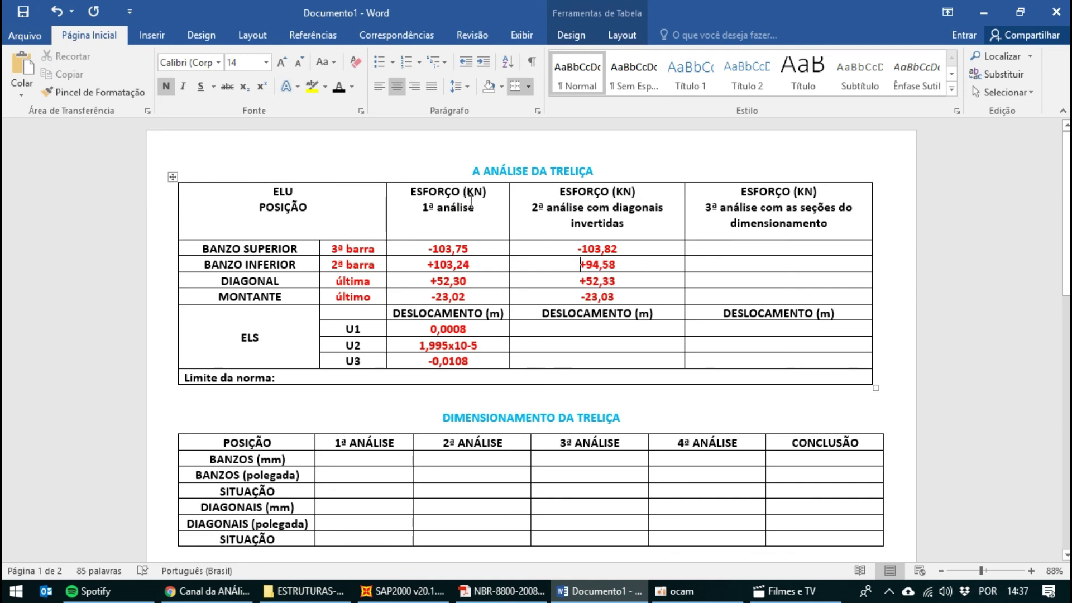
{"action": "key", "text": "alt+Tab"}
{"action": "key", "text": "alt+Tab"}
{"action": "key", "text": "alt+Tab"}
{"action": "mouse_move", "coordinate": [593, 302]}
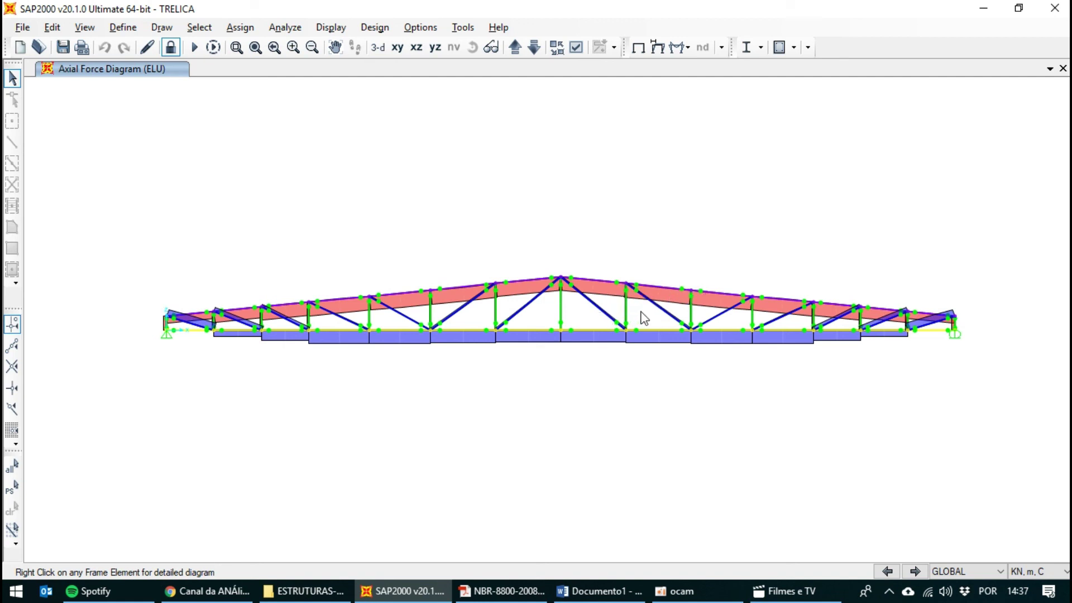
{"action": "mouse_move", "coordinate": [598, 312]}
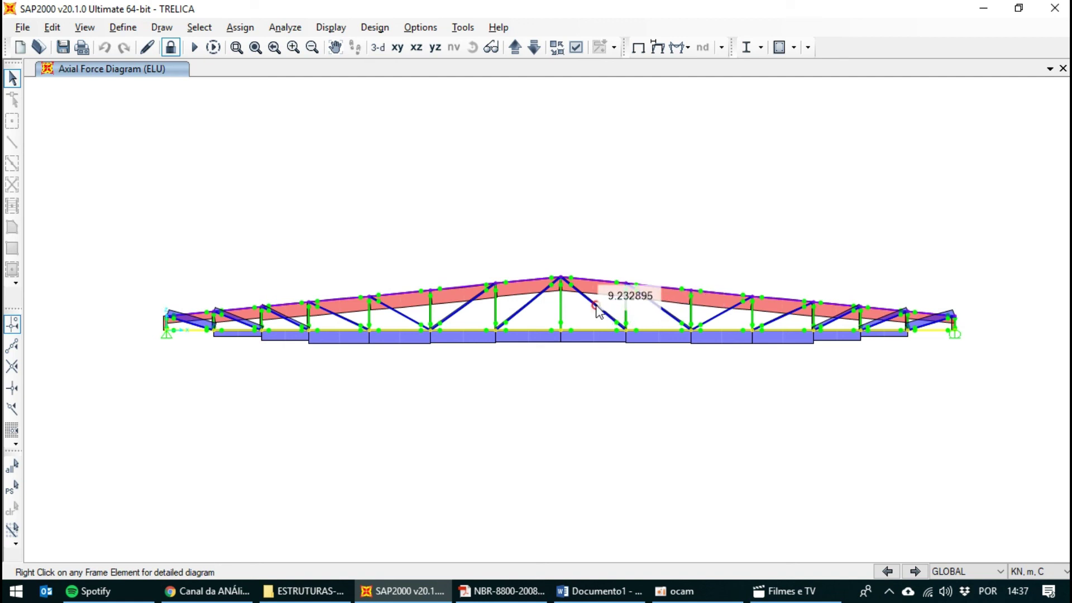
{"action": "key", "text": "alt+Tab"}
{"action": "key", "text": "alt+Tab"}
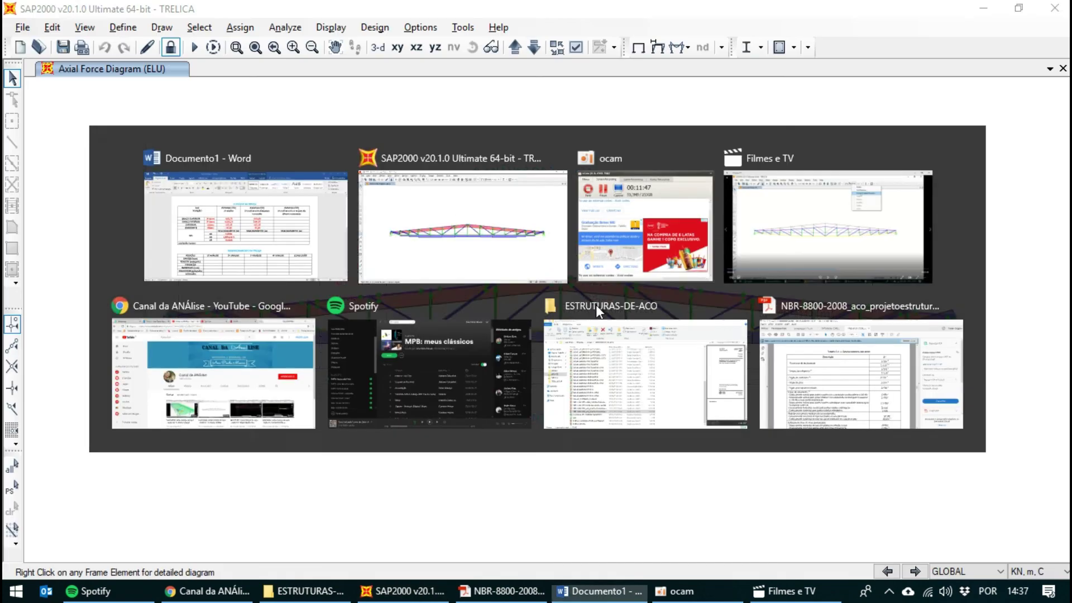
Step: Display the deformed shape for the ELS combination and read the displacements at the bottom chord's midspan joint
{"action": "left_click", "coordinate": [657, 49]}
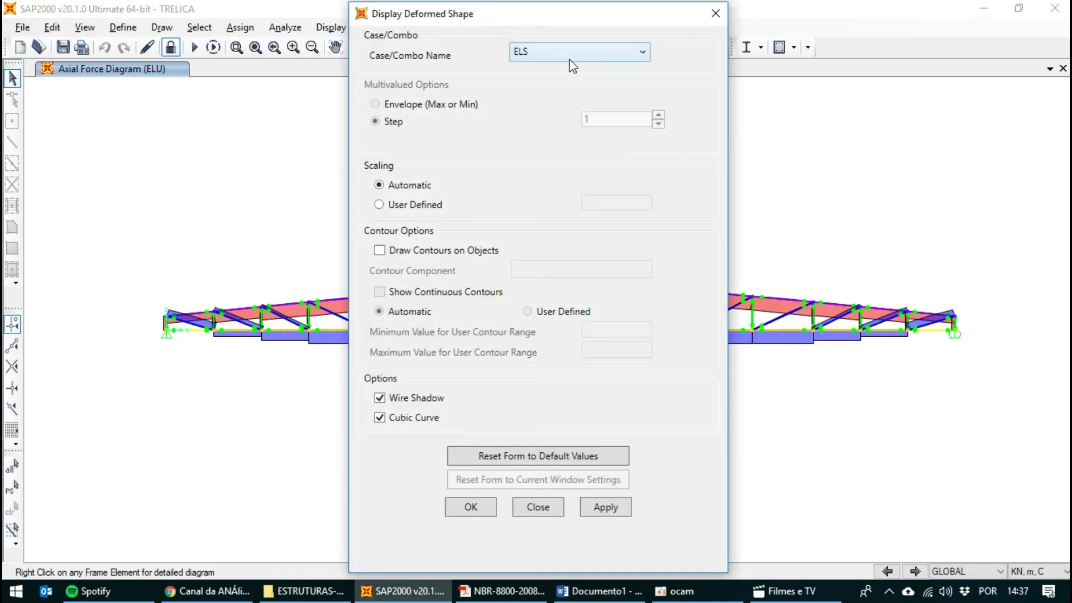
{"action": "left_click", "coordinate": [456, 504]}
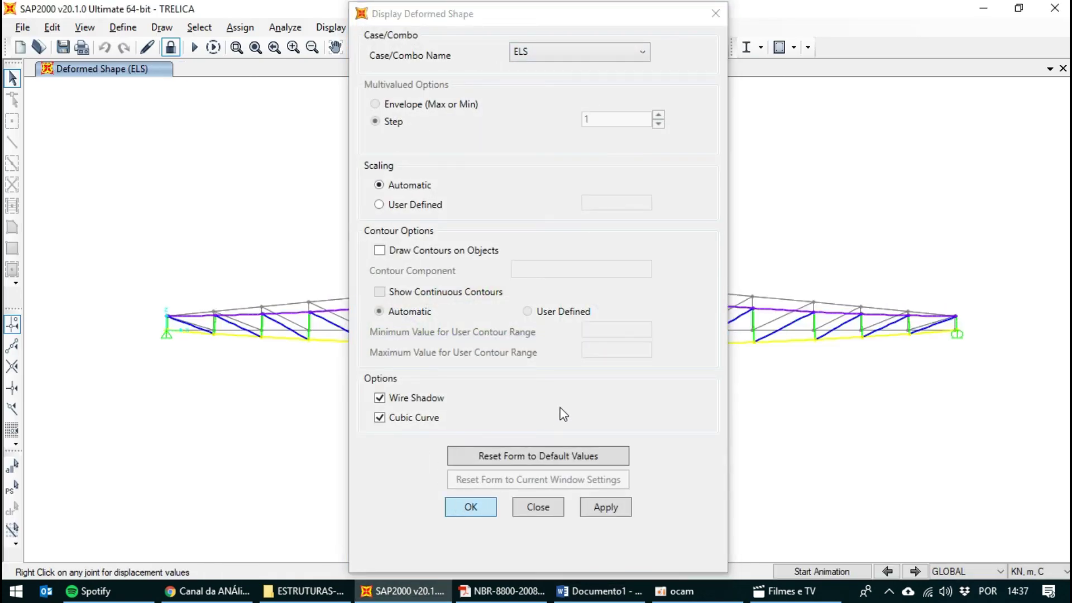
{"action": "mouse_move", "coordinate": [566, 350]}
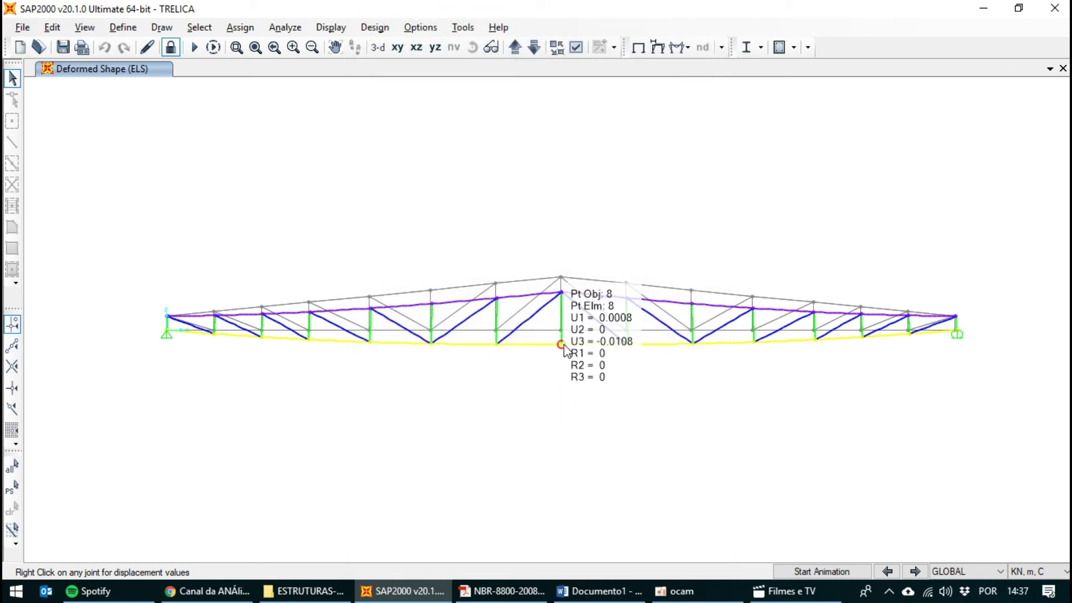
Step: Enter 0,0008 as the U1 displacement in the Word table's second-analysis column
{"action": "key", "text": "alt+Tab"}
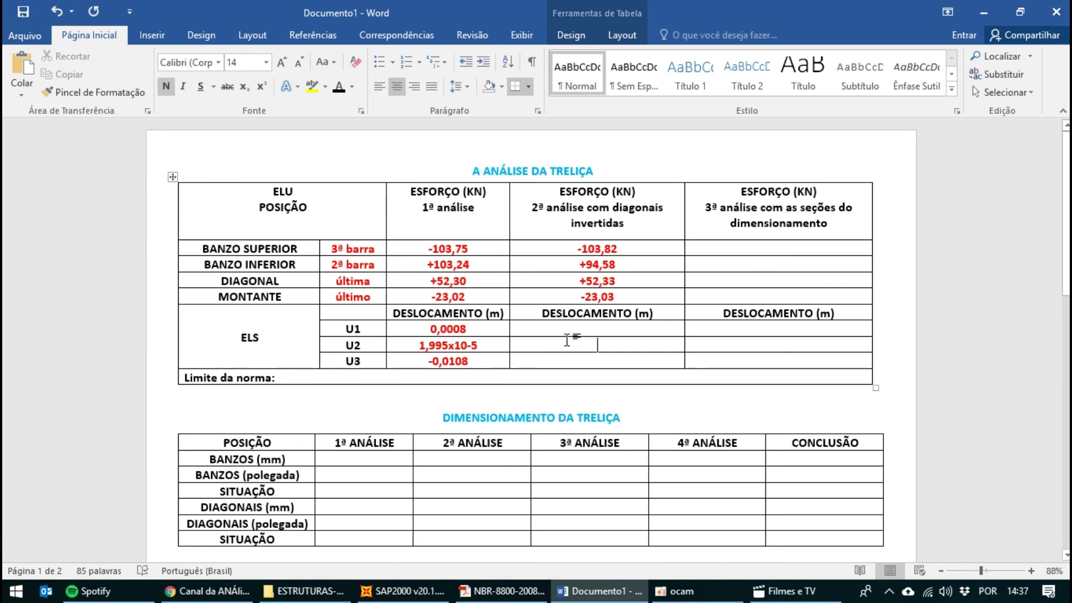
{"action": "left_click", "coordinate": [570, 329]}
{"action": "type", "text": "0,0"}
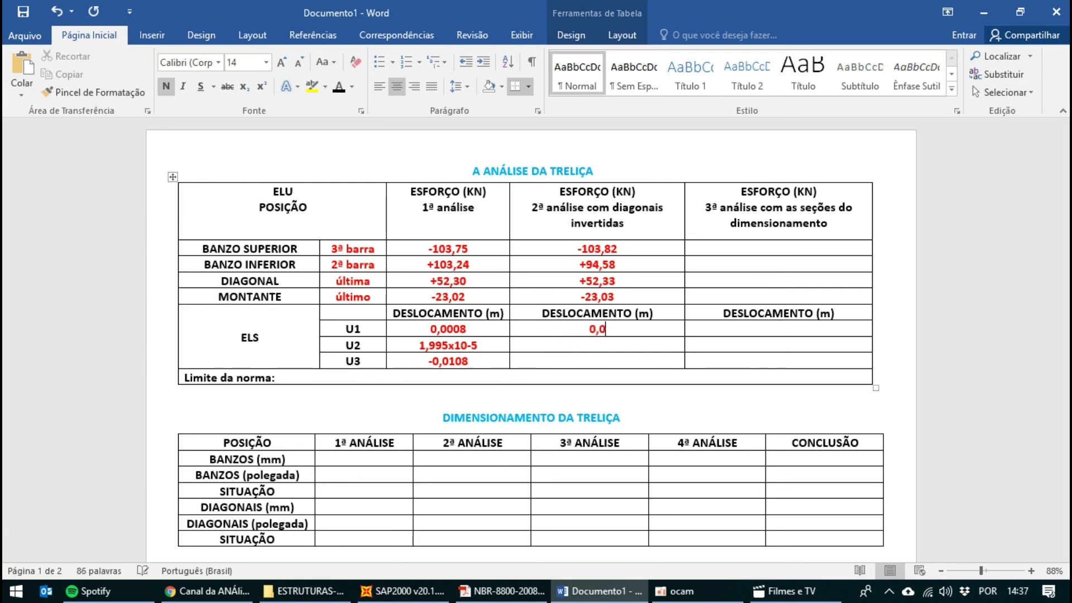
{"action": "type", "text": "008"}
Step: Check the bottom chord's midspan joint displacements in SAP2000 and enter 0 for U2 in the Word table's second-analysis column
{"action": "key", "text": "alt+Tab"}
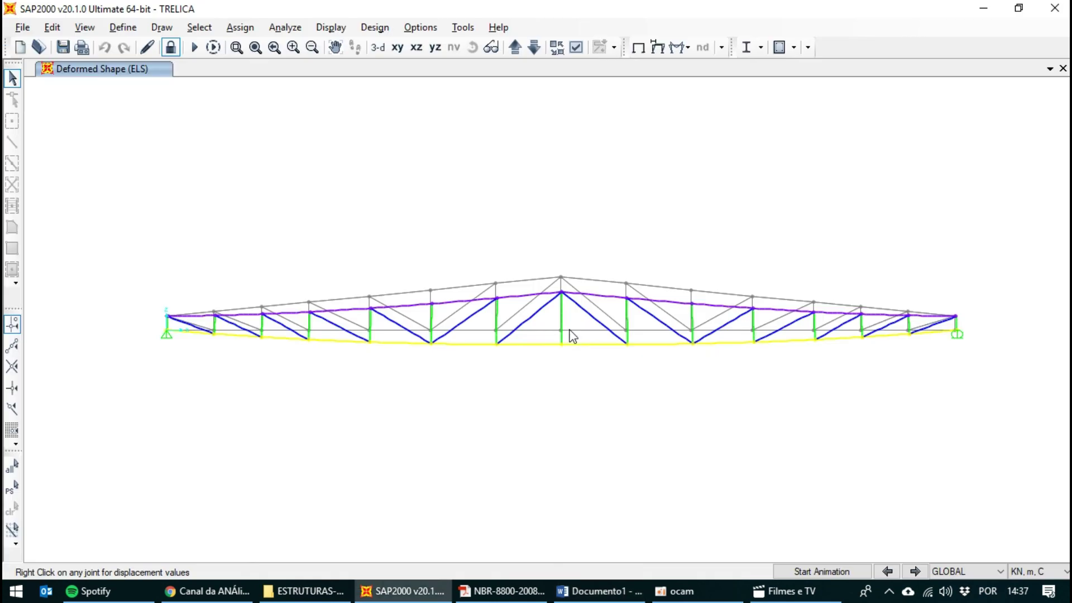
{"action": "right_click", "coordinate": [563, 346]}
{"action": "key", "text": "alt+Tab"}
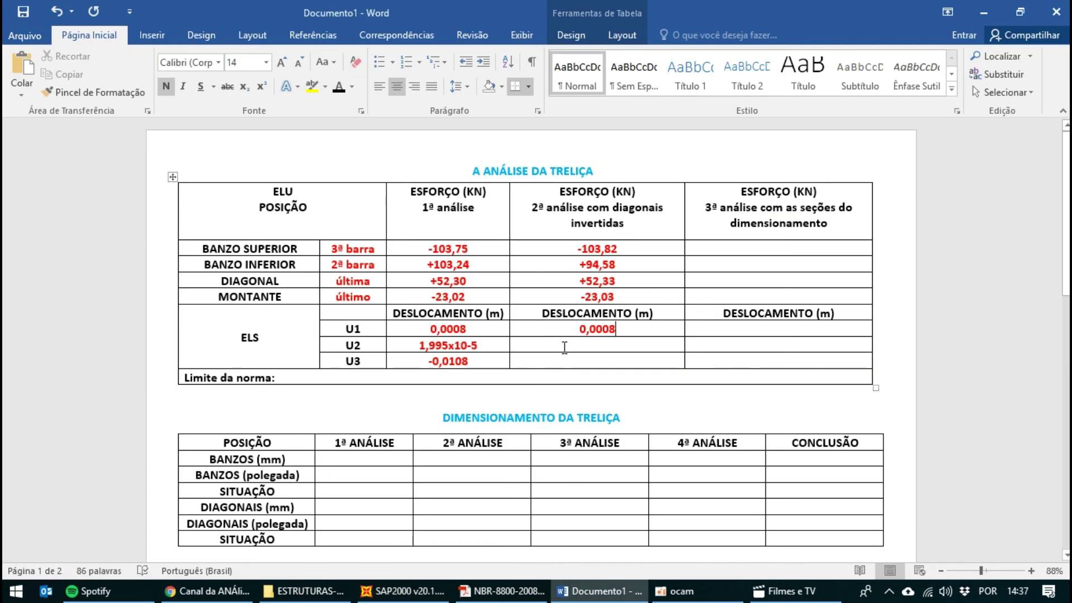
{"action": "key", "text": "alt+Tab"}
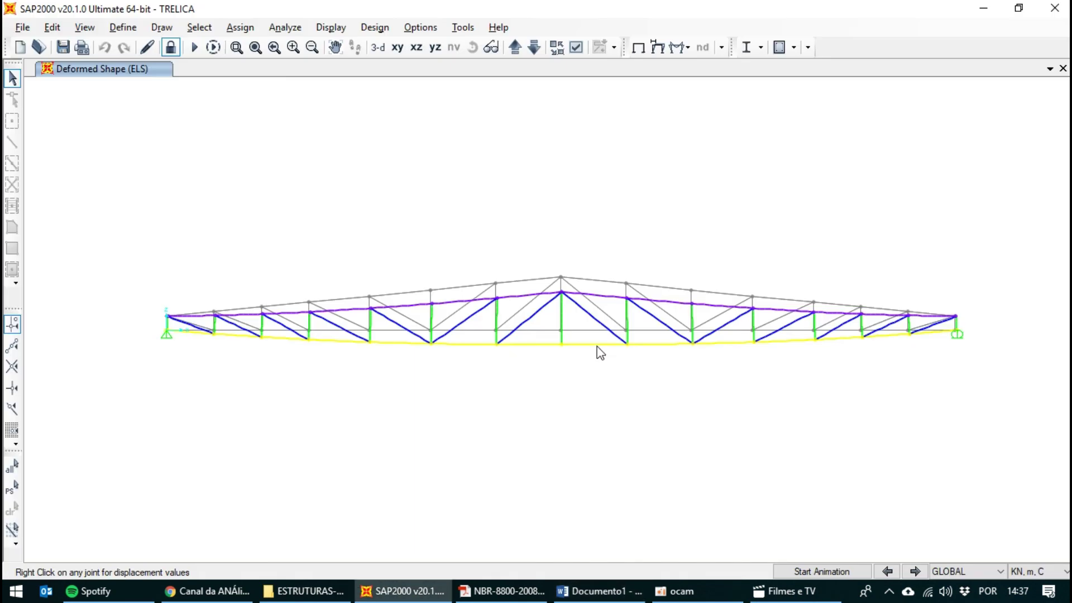
{"action": "right_click", "coordinate": [561, 345]}
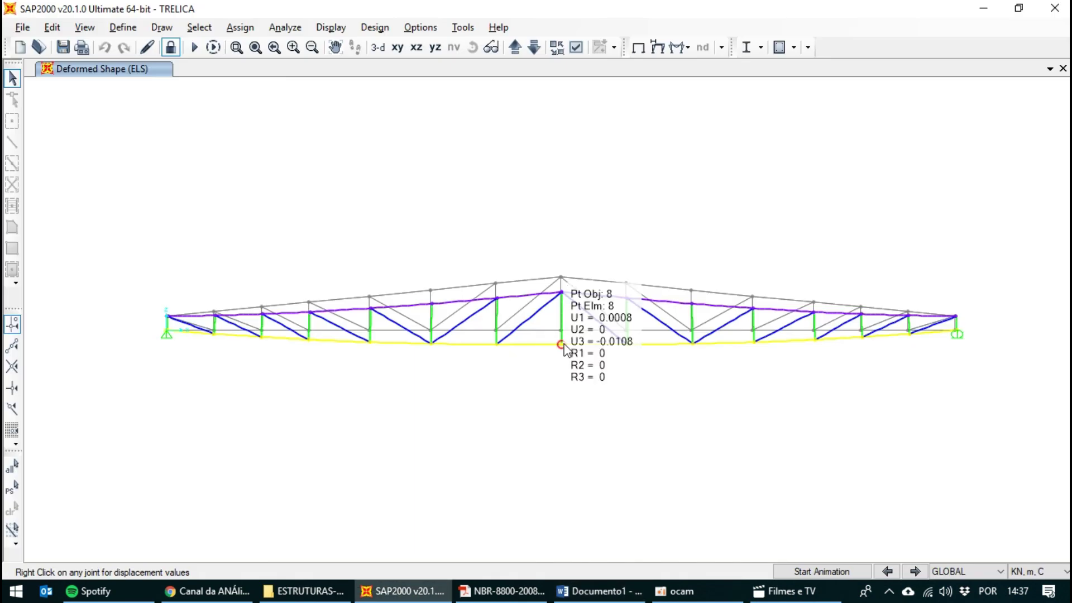
{"action": "key", "text": "alt+Tab"}
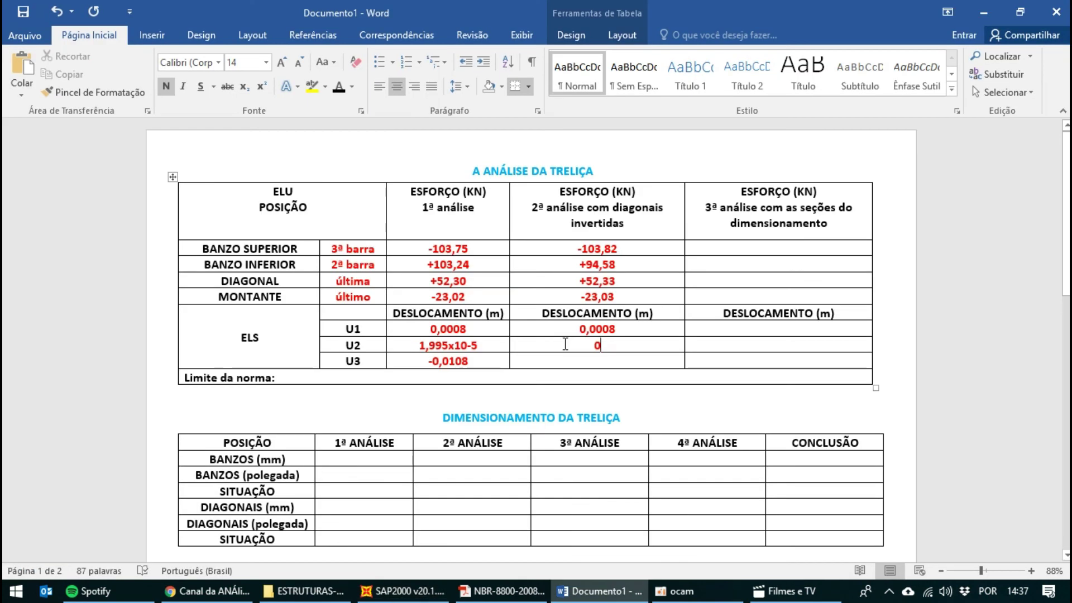
Step: Enter -0,0108 as the U3 displacement in the second-analysis column of the truss analysis table
{"action": "left_click", "coordinate": [565, 361]}
{"action": "type", "text": "-0,"}
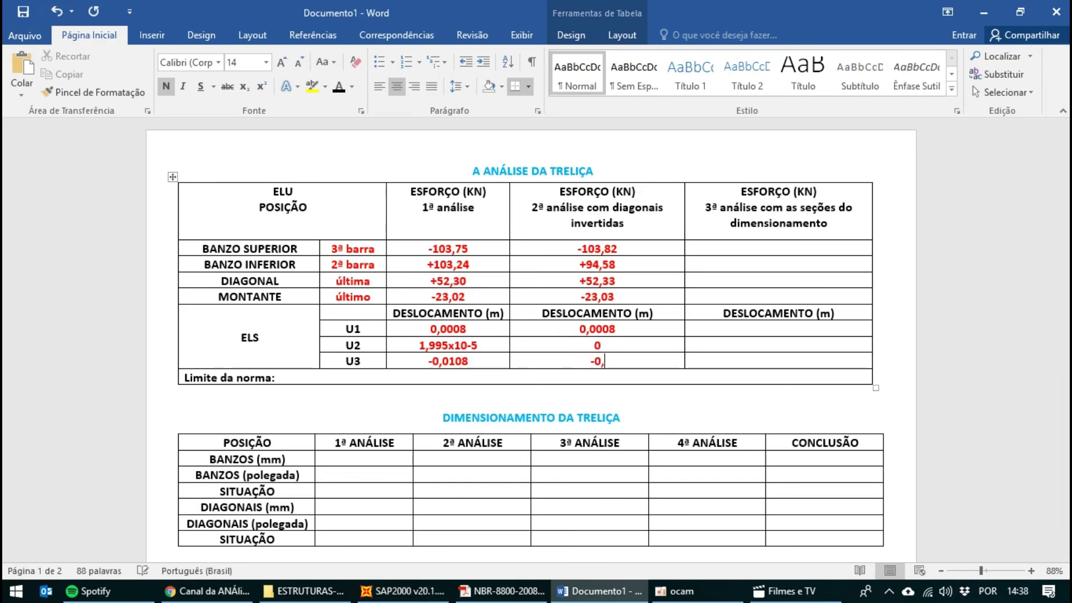
{"action": "type", "text": "0108"}
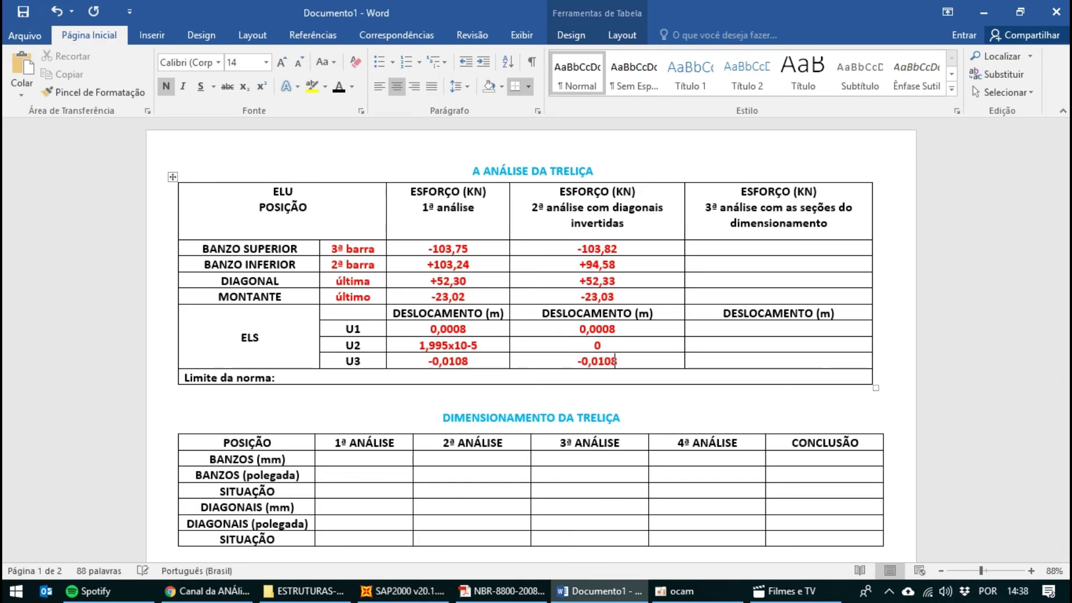
{"action": "left_click", "coordinate": [519, 331]}
{"action": "double_click", "coordinate": [599, 345]}
{"action": "left_click", "coordinate": [605, 353]}
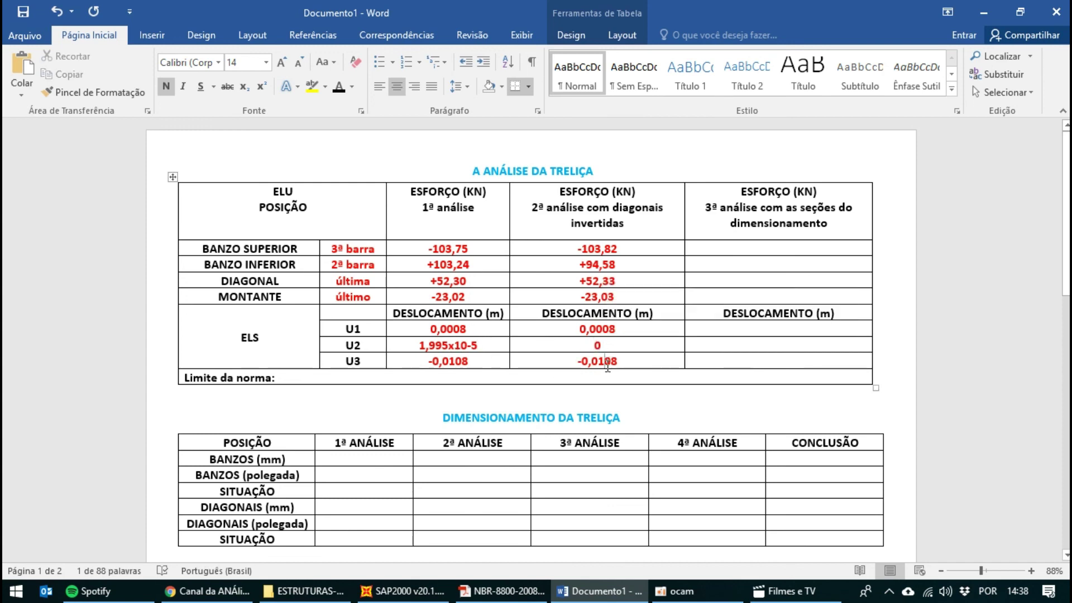